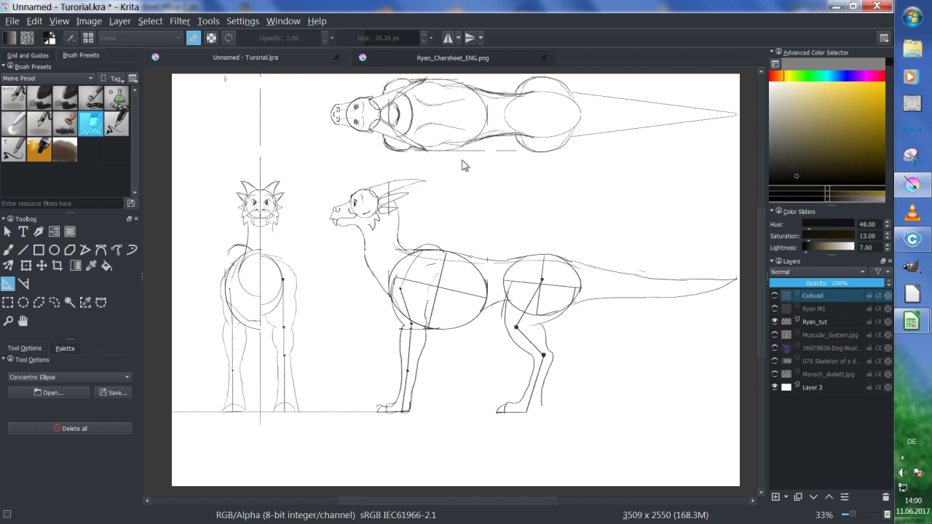
Hide the Ryan_tut layer, show the Ryan MS model sheet, and dismiss the notification.
{"action": "scroll", "coordinate": [460, 165], "scroll_direction": "up", "scroll_amount": 1}
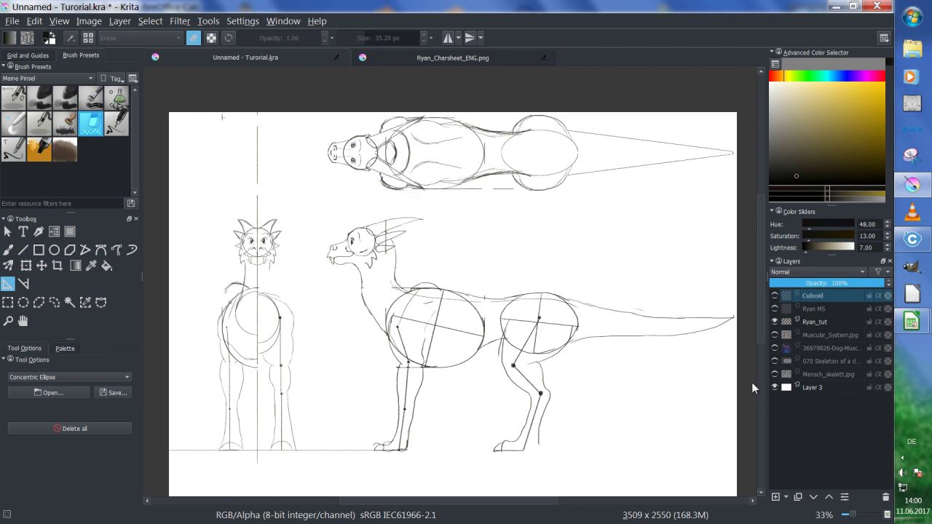
{"action": "left_click", "coordinate": [774, 322]}
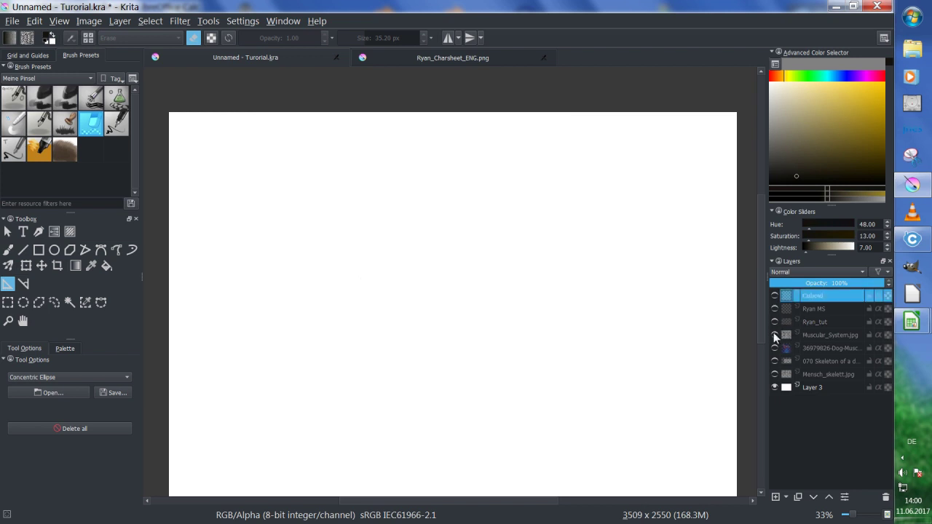
{"action": "left_click", "coordinate": [773, 309]}
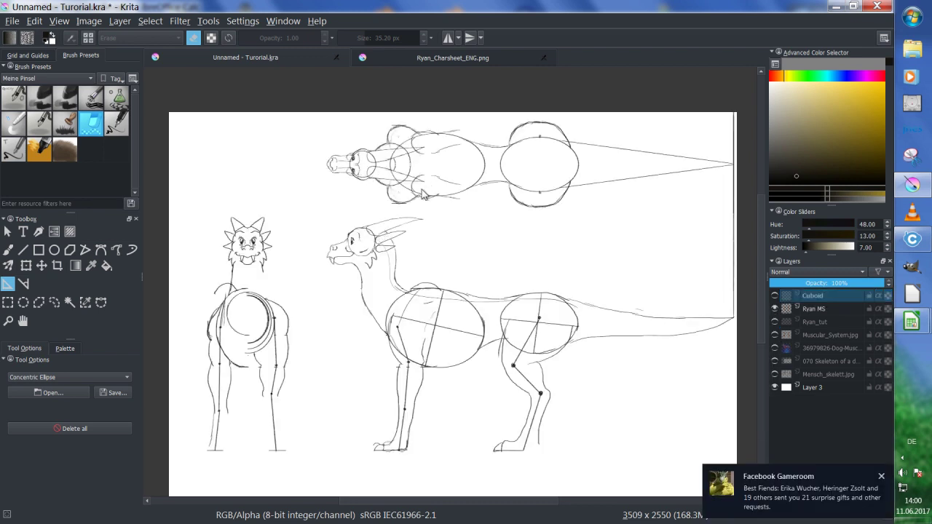
{"action": "left_click", "coordinate": [881, 477]}
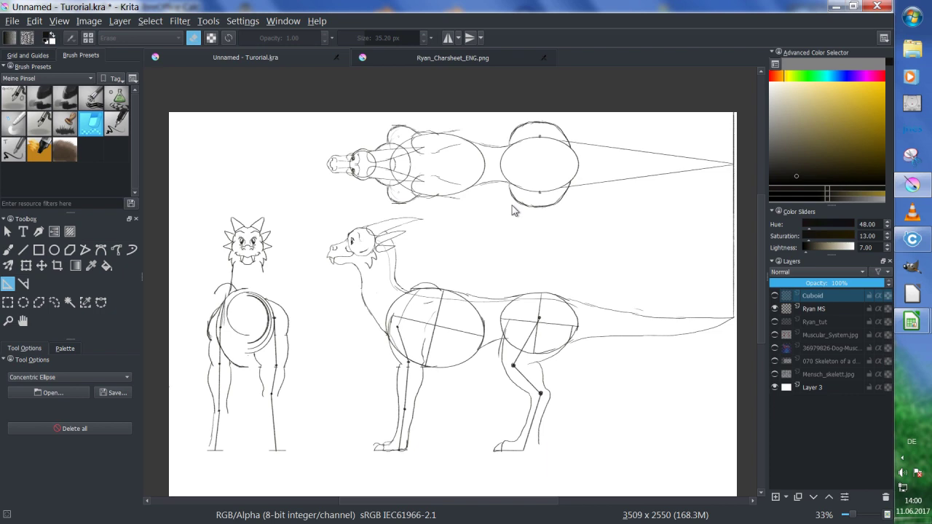
Measure across the top-view dragon head, getting 469.6 px at 13.3°, then zoom back out.
{"action": "scroll", "coordinate": [384, 193], "scroll_direction": "up", "scroll_amount": 2}
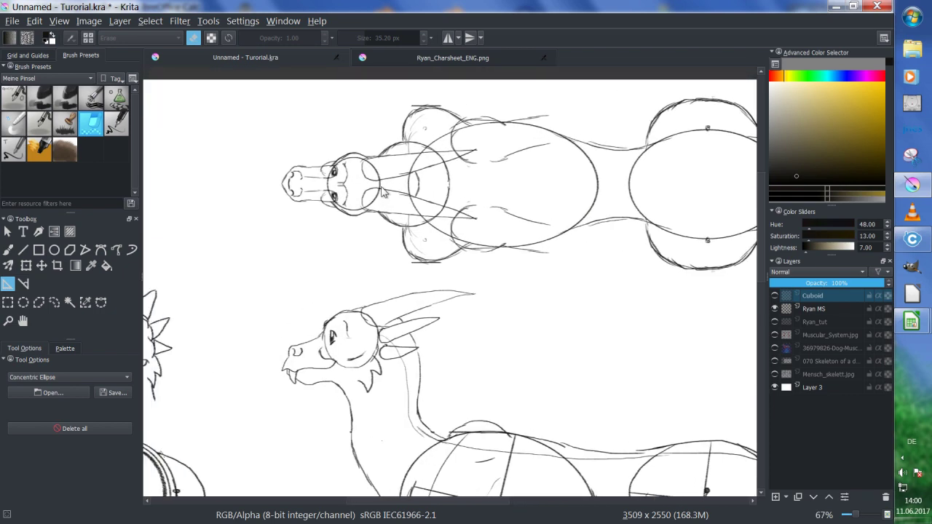
{"action": "scroll", "coordinate": [384, 193], "scroll_direction": "up", "scroll_amount": 1}
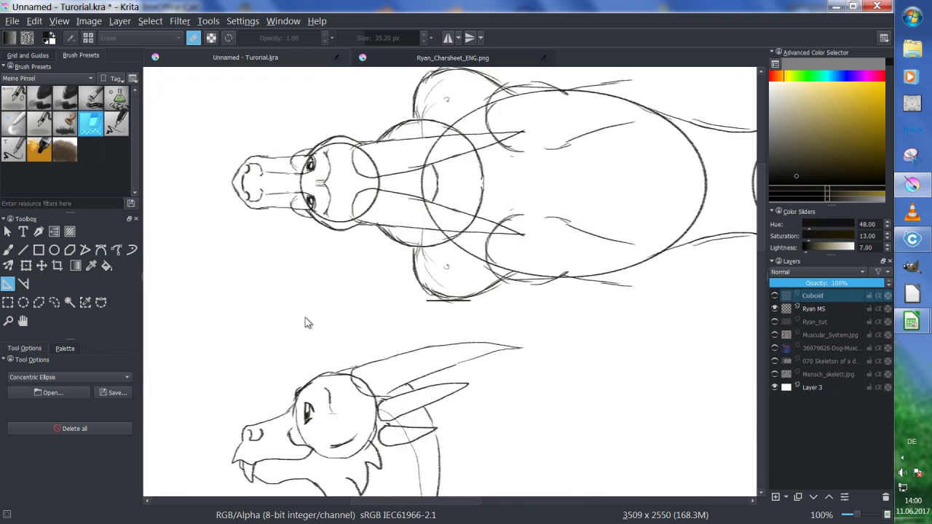
{"action": "left_click", "coordinate": [23, 284]}
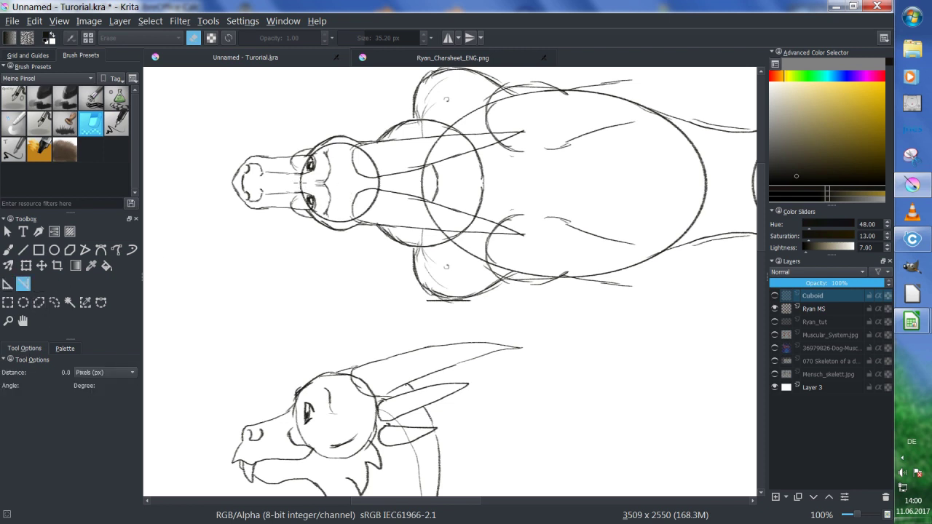
{"action": "left_click_drag", "start_coordinate": [301, 183], "coordinate": [520, 234]}
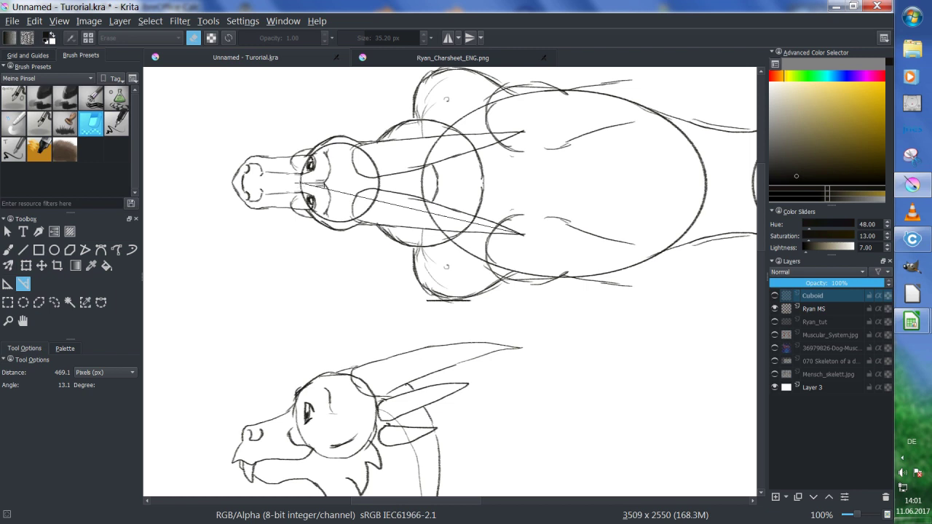
{"action": "left_click_drag", "start_coordinate": [300, 183], "coordinate": [521, 235]}
{"action": "scroll", "coordinate": [471, 285], "scroll_direction": "down", "scroll_amount": 1}
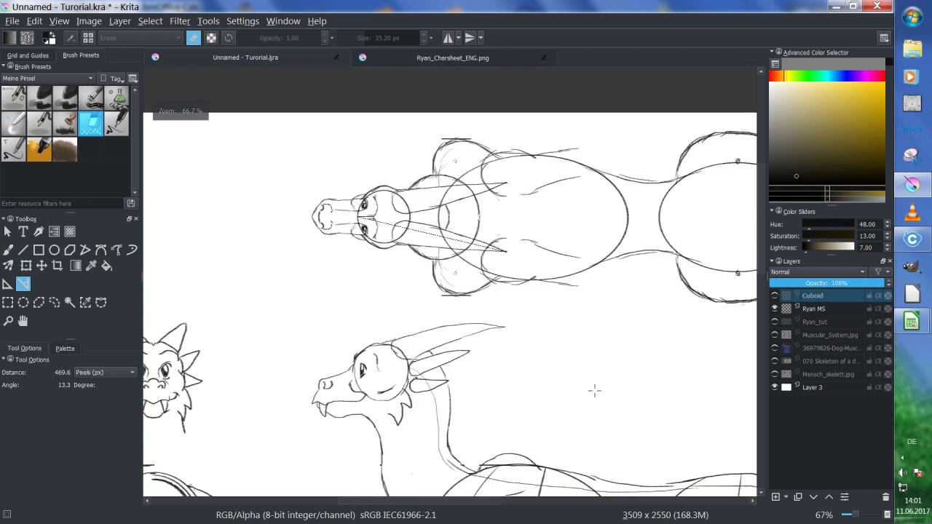
Show the Cuboid layer, clear the measure line and pan to the side-view horns.
{"action": "left_click", "coordinate": [775, 297]}
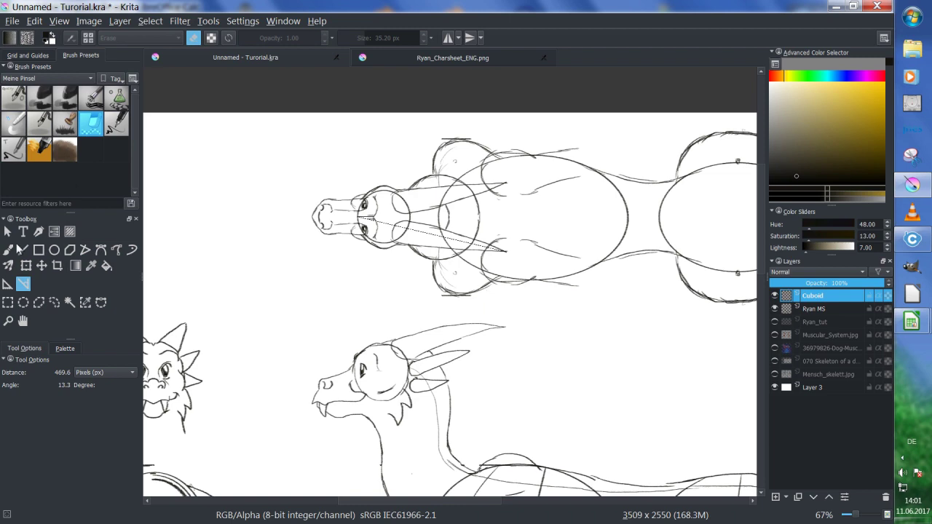
{"action": "left_click", "coordinate": [7, 232]}
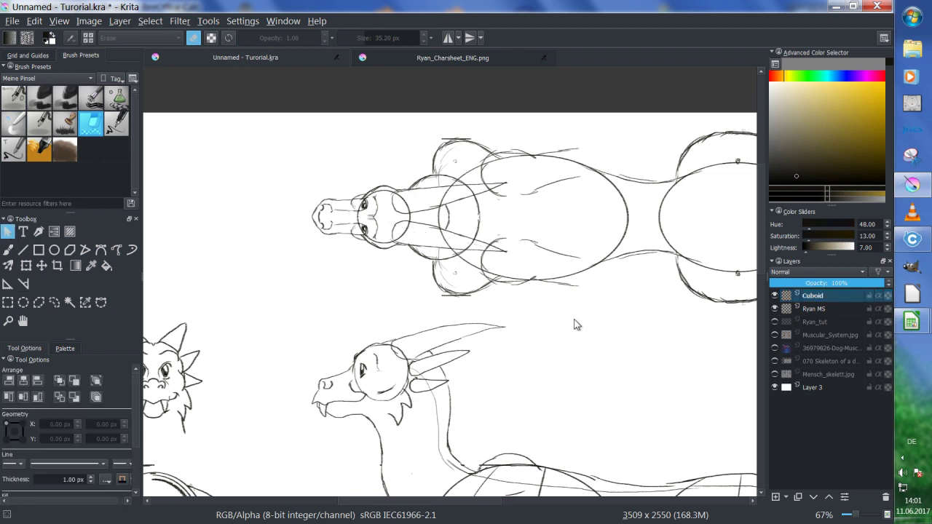
{"action": "left_click_drag", "start_coordinate": [576, 327], "coordinate": [612, 287]}
{"action": "left_click_drag", "start_coordinate": [599, 327], "coordinate": [576, 277]}
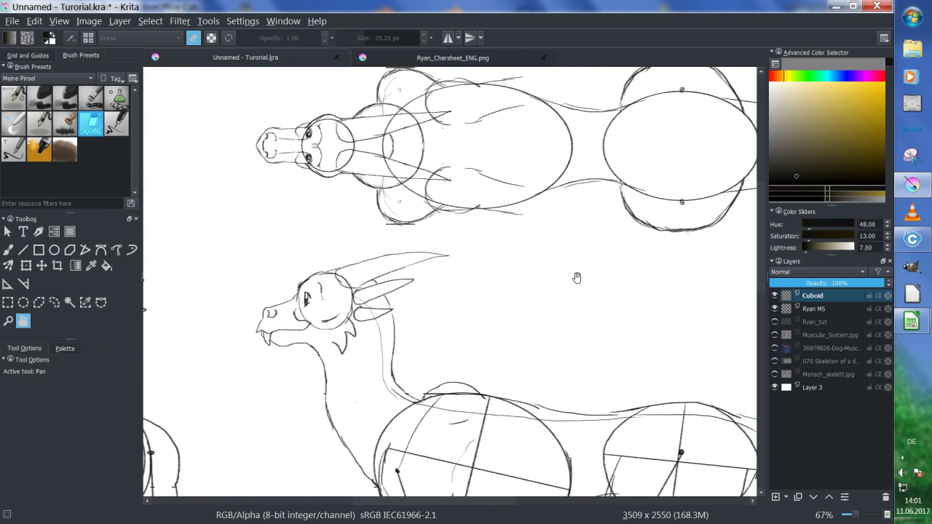
Sketch a small curved wedge right of the horns with the sketch brush, undoing stray strokes.
{"action": "left_click", "coordinate": [8, 249]}
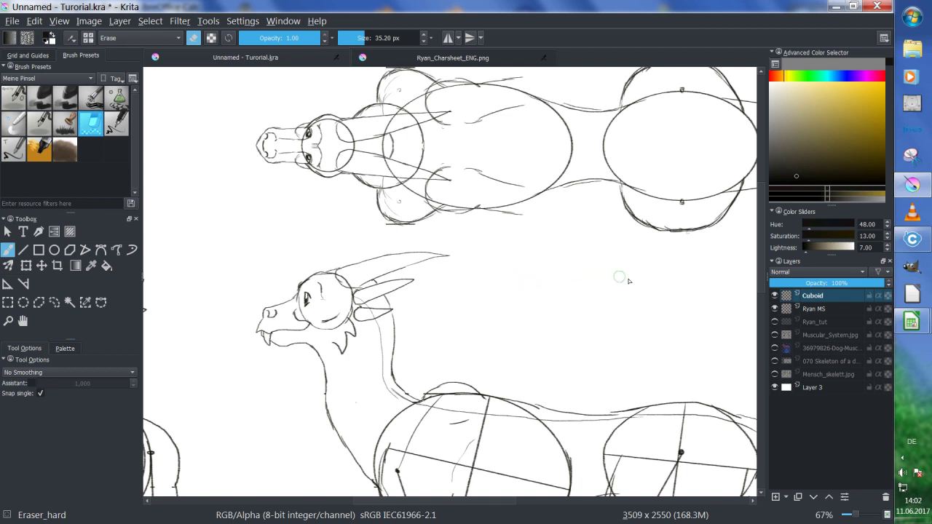
{"action": "key", "text": "/"}
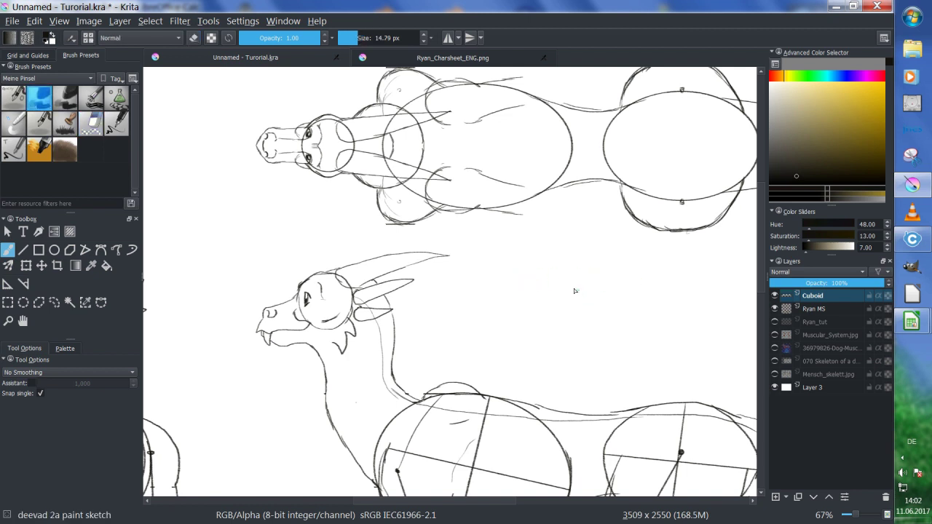
{"action": "mouse_move", "coordinate": [537, 279]}
{"action": "left_mouse_down"}
{"action": "mouse_move", "coordinate": [633, 277]}
{"action": "mouse_move", "coordinate": [551, 309]}
{"action": "mouse_move", "coordinate": [538, 279]}
{"action": "mouse_move", "coordinate": [551, 307]}
{"action": "left_mouse_up"}
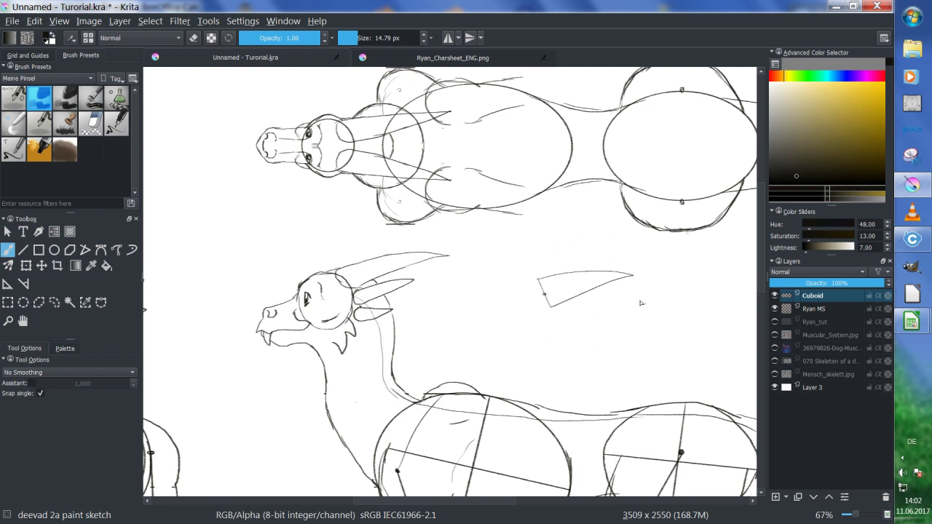
{"action": "mouse_move", "coordinate": [618, 241]}
{"action": "left_mouse_down"}
{"action": "mouse_move", "coordinate": [637, 313]}
{"action": "mouse_move", "coordinate": [594, 228]}
{"action": "mouse_move", "coordinate": [548, 226]}
{"action": "left_mouse_up"}
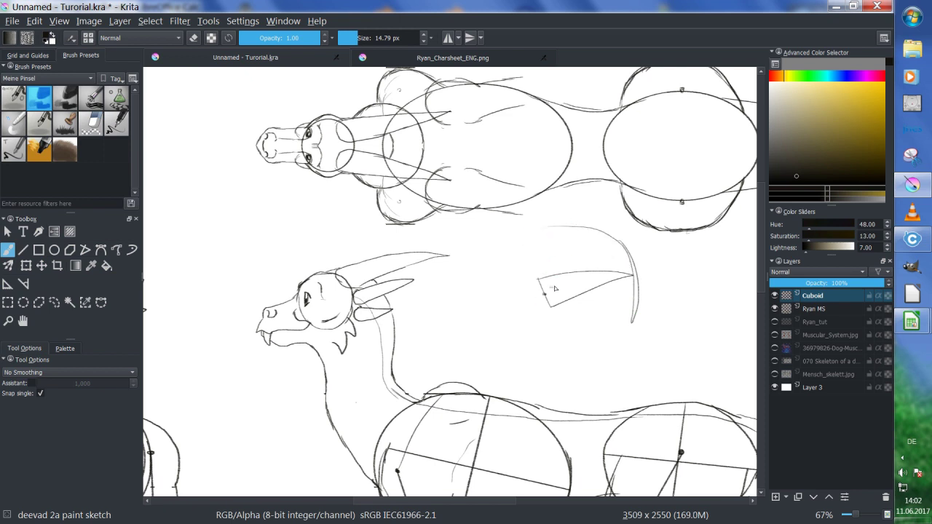
{"action": "key", "text": "ctrl+z"}
{"action": "key", "text": "ctrl+z"}
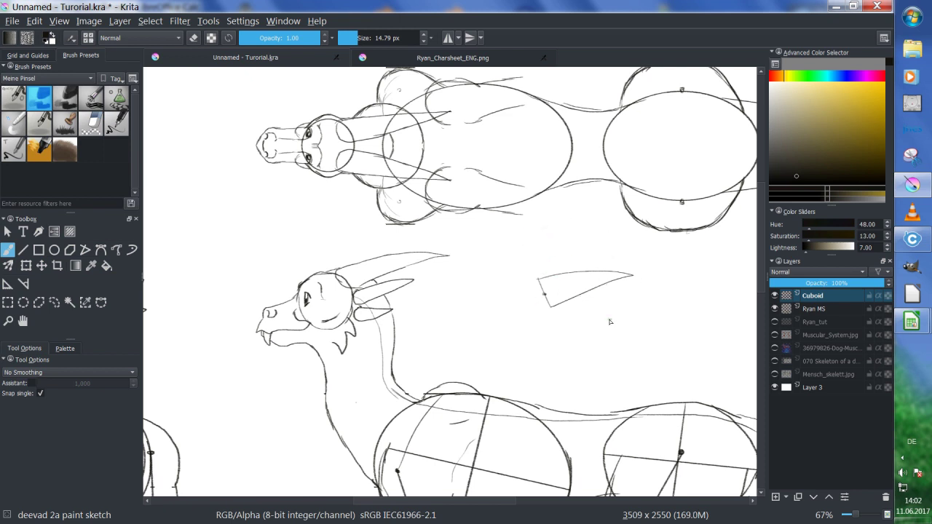
{"action": "key", "text": "ctrl+z"}
{"action": "key", "text": "ctrl+z"}
{"action": "key", "text": "ctrl+z"}
{"action": "key", "text": "ctrl+shift+z"}
Place a Concentric Ellipse assistant on the canvas near the wedge sketch.
{"action": "left_click", "coordinate": [7, 284]}
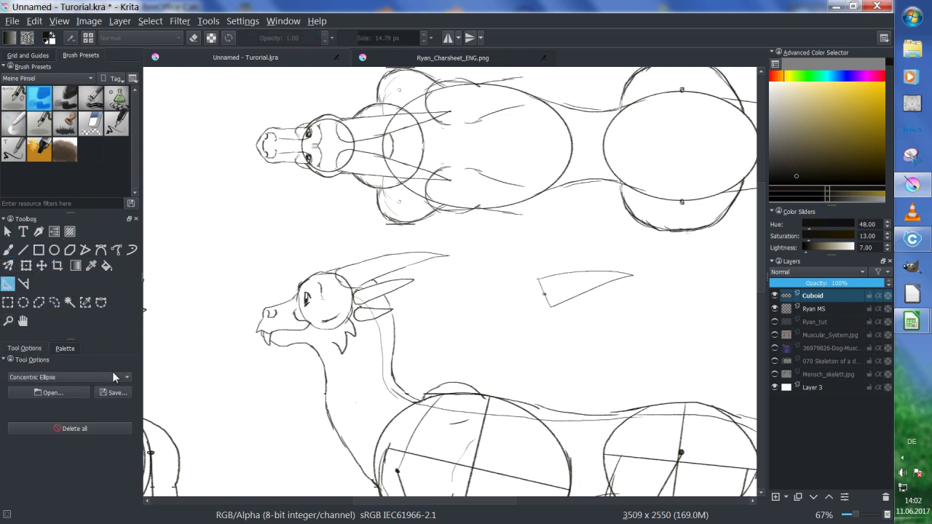
{"action": "left_click_drag", "start_coordinate": [329, 208], "coordinate": [306, 221]}
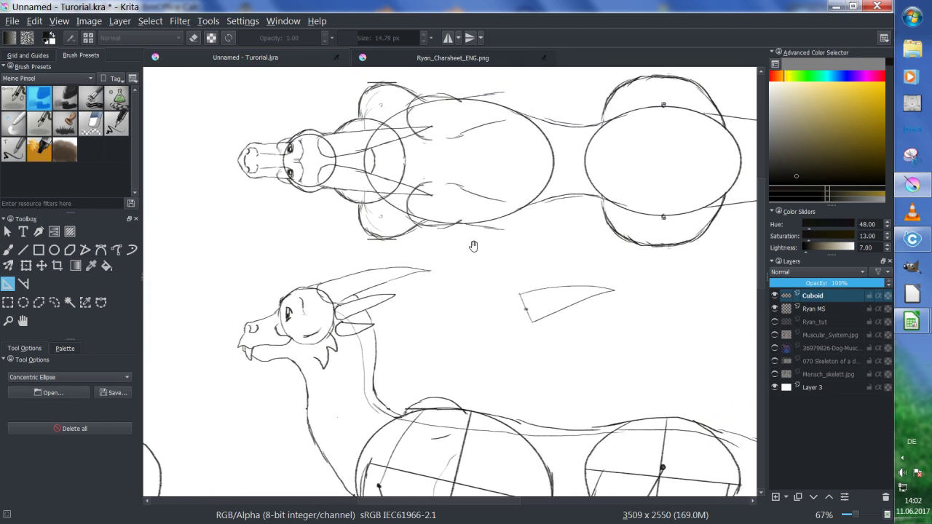
{"action": "left_click_drag", "start_coordinate": [474, 255], "coordinate": [469, 276]}
{"action": "left_click", "coordinate": [444, 271]}
{"action": "left_click", "coordinate": [495, 271]}
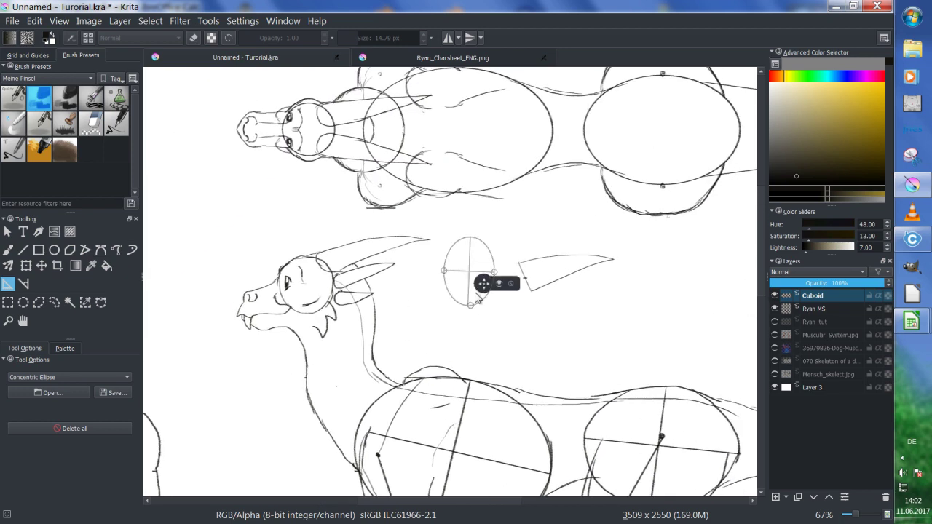
Drag the assistant into a large circle around the wedge and enable brush snapping to it.
{"action": "mouse_move", "coordinate": [485, 287]}
{"action": "left_mouse_down"}
{"action": "mouse_move", "coordinate": [533, 280]}
{"action": "mouse_move", "coordinate": [541, 295]}
{"action": "mouse_move", "coordinate": [555, 276]}
{"action": "mouse_move", "coordinate": [614, 263]}
{"action": "left_mouse_up"}
{"action": "left_click_drag", "start_coordinate": [500, 281], "coordinate": [583, 309]}
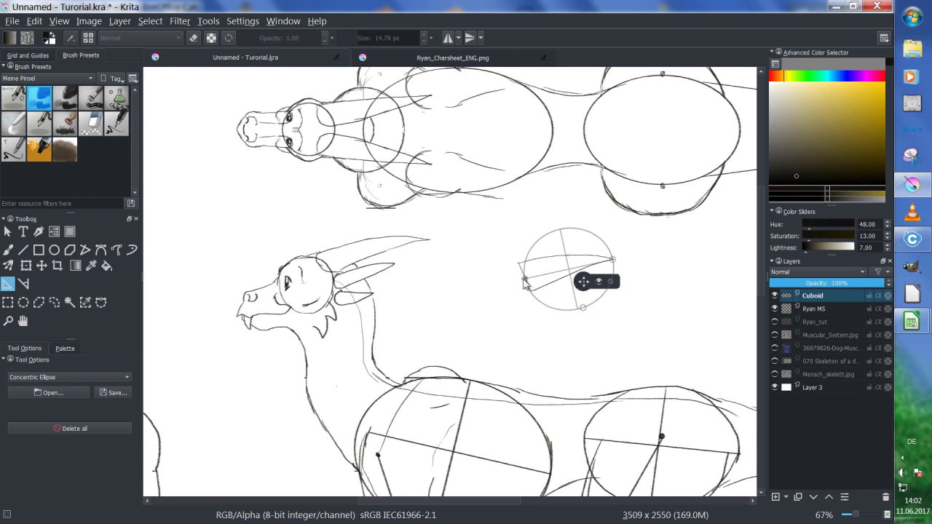
{"action": "left_click_drag", "start_coordinate": [525, 283], "coordinate": [439, 300]}
{"action": "left_click_drag", "start_coordinate": [586, 313], "coordinate": [551, 368]}
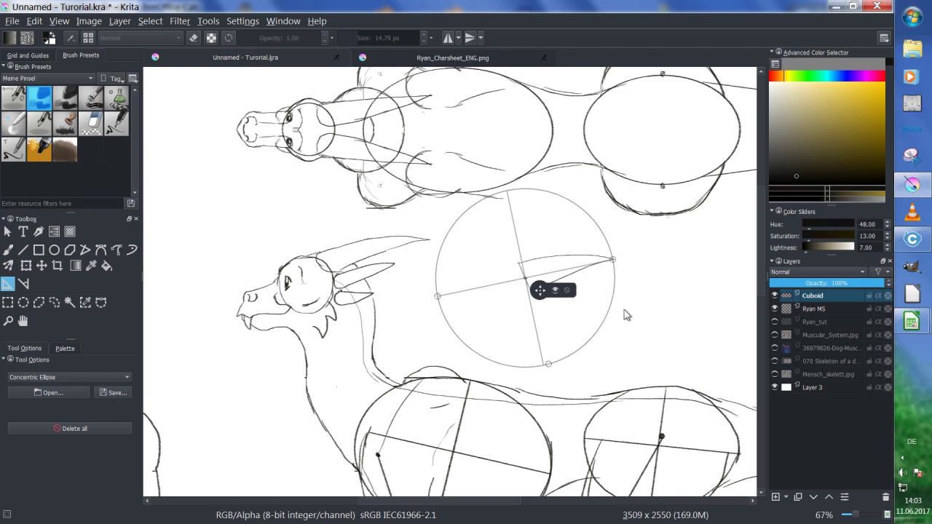
{"action": "key", "text": "b"}
{"action": "left_click", "coordinate": [32, 384]}
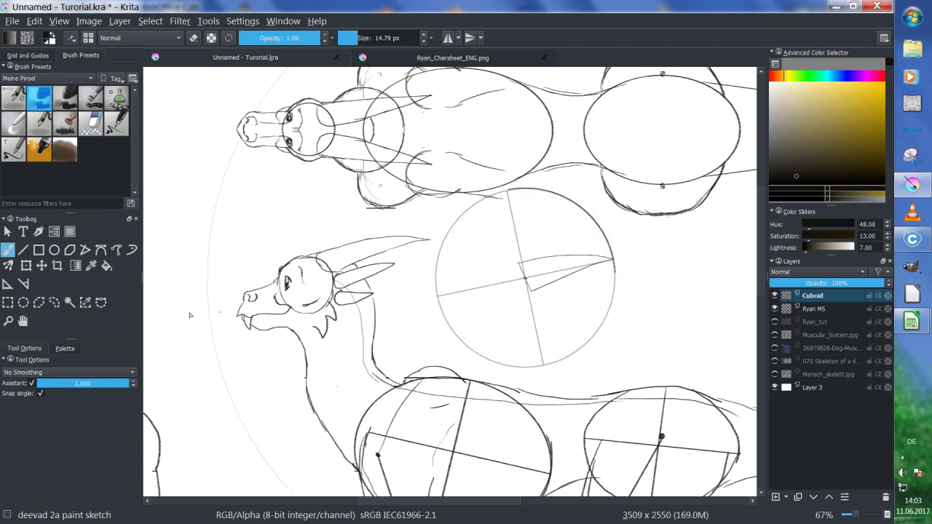
Turn off snapping and draw straight radius lines from the circle's centre to its top and right.
{"action": "left_click", "coordinate": [32, 383]}
{"action": "key", "text": "v"}
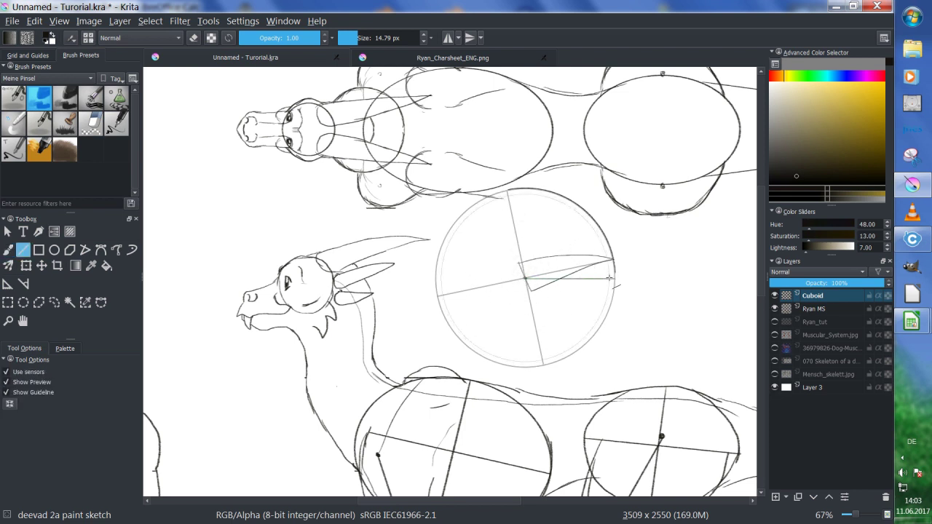
{"action": "key", "text": "b"}
{"action": "key", "text": "v"}
{"action": "left_click_drag", "start_coordinate": [523, 268], "coordinate": [525, 175]}
{"action": "key", "text": "b"}
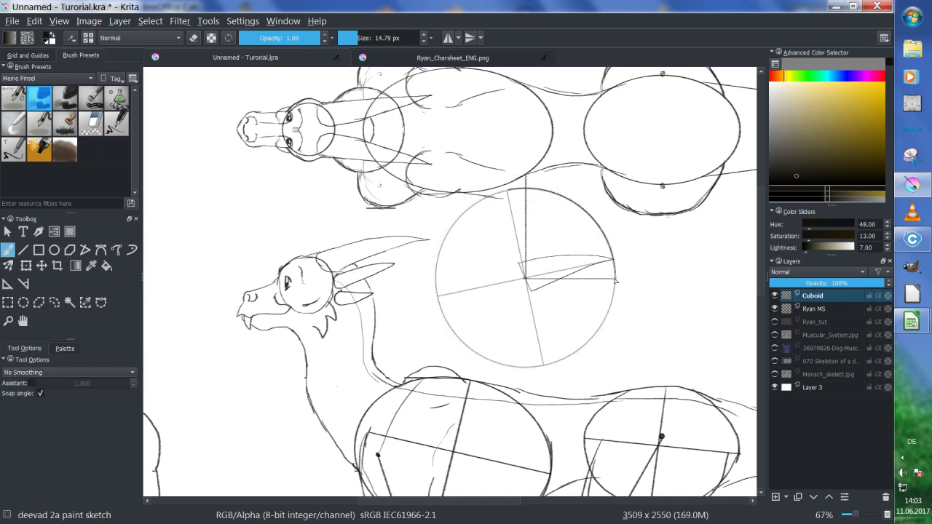
{"action": "mouse_move", "coordinate": [540, 280]}
{"action": "left_mouse_down"}
{"action": "mouse_move", "coordinate": [553, 244]}
{"action": "mouse_move", "coordinate": [604, 268]}
{"action": "mouse_move", "coordinate": [503, 271]}
{"action": "mouse_move", "coordinate": [699, 244]}
{"action": "mouse_move", "coordinate": [686, 243]}
{"action": "left_mouse_up"}
Handwrite the first note line '0 Length ≙ 0° ≙ 0%' beside the circle.
{"action": "left_click_drag", "start_coordinate": [641, 297], "coordinate": [570, 205]}
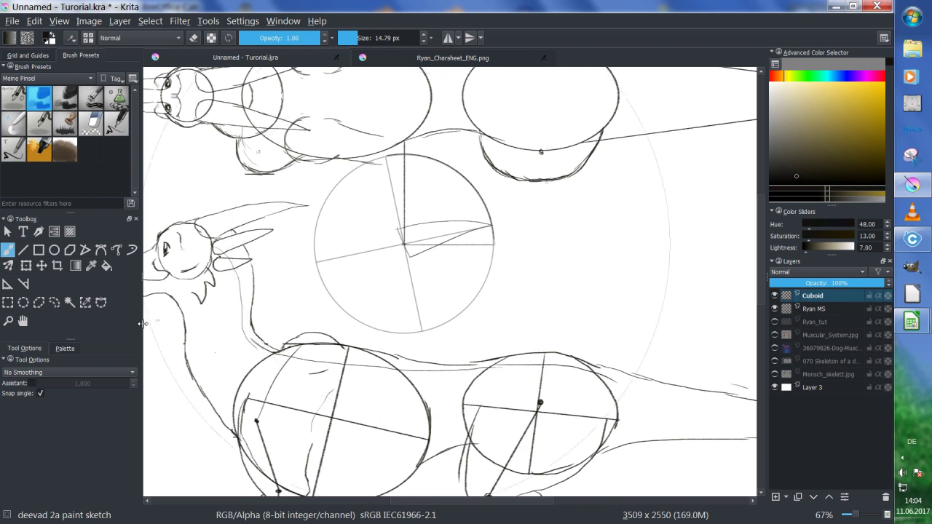
{"action": "mouse_move", "coordinate": [559, 208]}
{"action": "left_mouse_down"}
{"action": "mouse_move", "coordinate": [545, 204]}
{"action": "mouse_move", "coordinate": [561, 216]}
{"action": "mouse_move", "coordinate": [602, 218]}
{"action": "mouse_move", "coordinate": [632, 206]}
{"action": "left_mouse_up"}
{"action": "mouse_move", "coordinate": [620, 213]}
{"action": "left_mouse_down"}
{"action": "mouse_move", "coordinate": [663, 195]}
{"action": "mouse_move", "coordinate": [624, 202]}
{"action": "left_mouse_up"}
{"action": "mouse_move", "coordinate": [614, 209]}
{"action": "left_mouse_down"}
{"action": "mouse_move", "coordinate": [656, 198]}
{"action": "mouse_move", "coordinate": [659, 212]}
{"action": "left_mouse_up"}
{"action": "left_click_drag", "start_coordinate": [671, 206], "coordinate": [670, 209]}
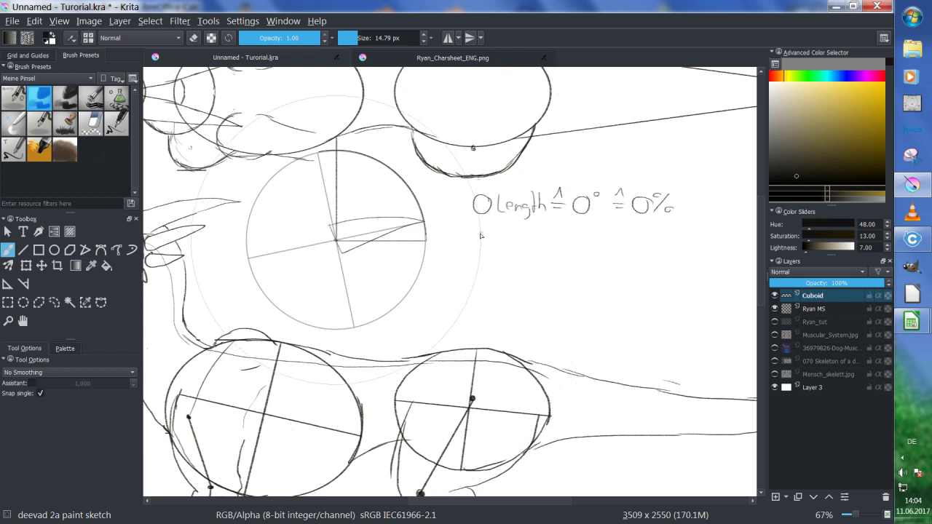
Handwrite the second line '1 Length ≙ 90° = 100%' beneath it.
{"action": "mouse_move", "coordinate": [476, 234]}
{"action": "left_mouse_down"}
{"action": "mouse_move", "coordinate": [480, 246]}
{"action": "mouse_move", "coordinate": [524, 243]}
{"action": "left_mouse_up"}
{"action": "mouse_move", "coordinate": [532, 236]}
{"action": "left_mouse_down"}
{"action": "mouse_move", "coordinate": [528, 252]}
{"action": "mouse_move", "coordinate": [536, 243]}
{"action": "left_mouse_up"}
{"action": "mouse_move", "coordinate": [533, 234]}
{"action": "left_mouse_down"}
{"action": "mouse_move", "coordinate": [543, 243]}
{"action": "mouse_move", "coordinate": [577, 232]}
{"action": "mouse_move", "coordinate": [579, 243]}
{"action": "left_mouse_up"}
{"action": "mouse_move", "coordinate": [592, 228]}
{"action": "left_mouse_down"}
{"action": "mouse_move", "coordinate": [587, 237]}
{"action": "mouse_move", "coordinate": [592, 229]}
{"action": "left_mouse_up"}
{"action": "left_click_drag", "start_coordinate": [599, 225], "coordinate": [617, 236]}
{"action": "left_click_drag", "start_coordinate": [610, 240], "coordinate": [629, 242]}
{"action": "mouse_move", "coordinate": [644, 228]}
{"action": "left_mouse_down"}
{"action": "mouse_move", "coordinate": [639, 241]}
{"action": "mouse_move", "coordinate": [654, 241]}
{"action": "mouse_move", "coordinate": [666, 225]}
{"action": "mouse_move", "coordinate": [664, 241]}
{"action": "left_mouse_up"}
{"action": "left_click_drag", "start_coordinate": [676, 233], "coordinate": [677, 236]}
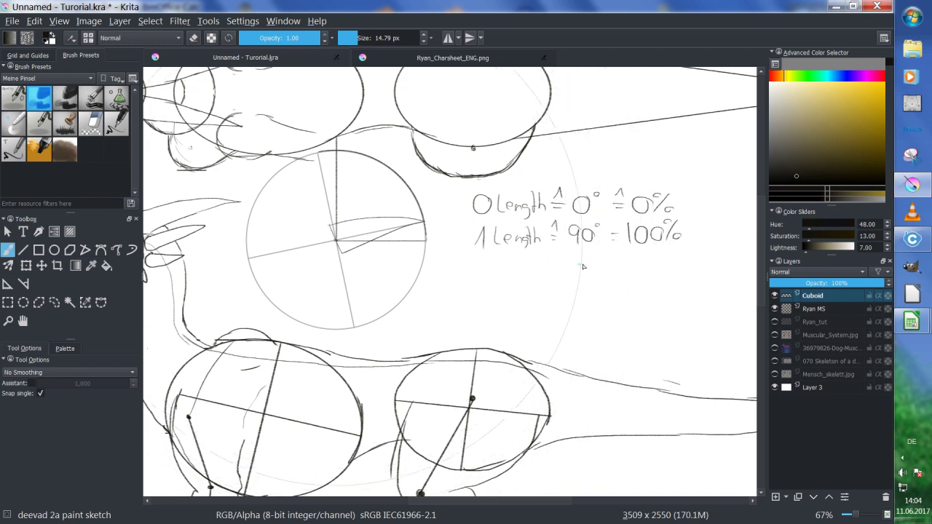
Handwrite the third line '100/90 / 10/9 = 1,11'.
{"action": "mouse_move", "coordinate": [568, 261]}
{"action": "left_mouse_down"}
{"action": "mouse_move", "coordinate": [569, 275]}
{"action": "mouse_move", "coordinate": [580, 262]}
{"action": "left_mouse_up"}
{"action": "mouse_move", "coordinate": [591, 263]}
{"action": "left_mouse_down"}
{"action": "mouse_move", "coordinate": [608, 279]}
{"action": "mouse_move", "coordinate": [576, 298]}
{"action": "mouse_move", "coordinate": [597, 286]}
{"action": "mouse_move", "coordinate": [612, 298]}
{"action": "left_mouse_up"}
{"action": "left_click_drag", "start_coordinate": [637, 260], "coordinate": [636, 280]}
{"action": "mouse_move", "coordinate": [648, 261]}
{"action": "left_mouse_down"}
{"action": "mouse_move", "coordinate": [654, 285]}
{"action": "mouse_move", "coordinate": [641, 294]}
{"action": "mouse_move", "coordinate": [661, 301]}
{"action": "mouse_move", "coordinate": [671, 281]}
{"action": "mouse_move", "coordinate": [696, 295]}
{"action": "left_mouse_up"}
{"action": "left_click_drag", "start_coordinate": [701, 273], "coordinate": [705, 287]}
{"action": "mouse_move", "coordinate": [718, 276]}
{"action": "left_mouse_down"}
{"action": "mouse_move", "coordinate": [726, 274]}
{"action": "mouse_move", "coordinate": [724, 289]}
{"action": "left_mouse_up"}
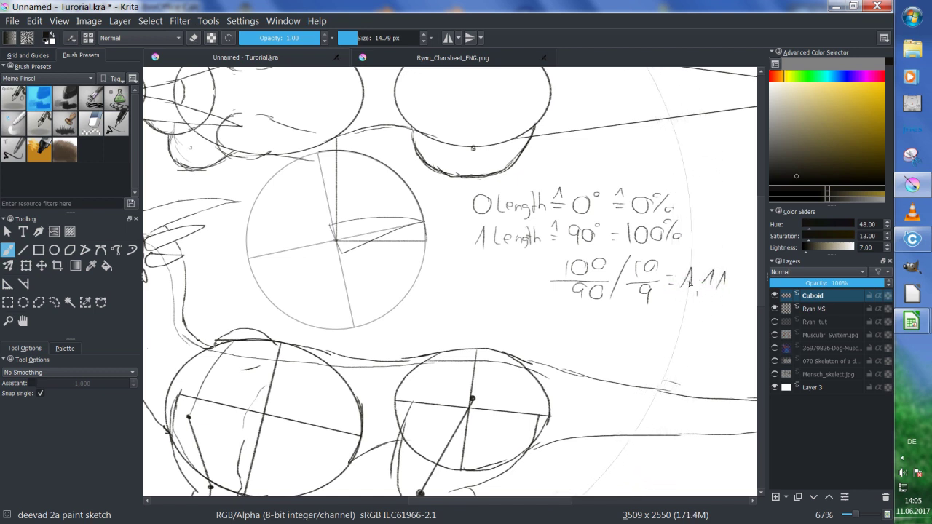
{"action": "left_click_drag", "start_coordinate": [451, 187], "coordinate": [551, 265]}
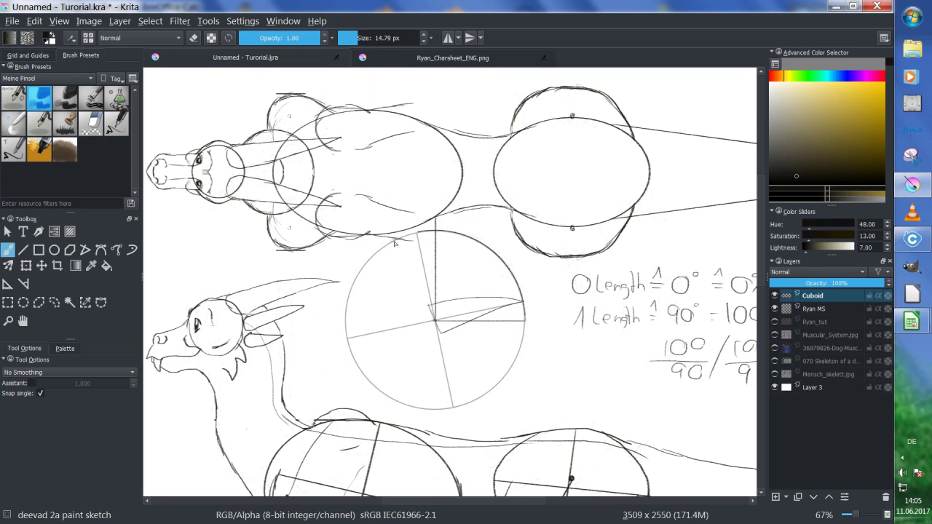
Erase the old length formulas with the Eraser_hard preset.
{"action": "left_click_drag", "start_coordinate": [506, 249], "coordinate": [477, 193]}
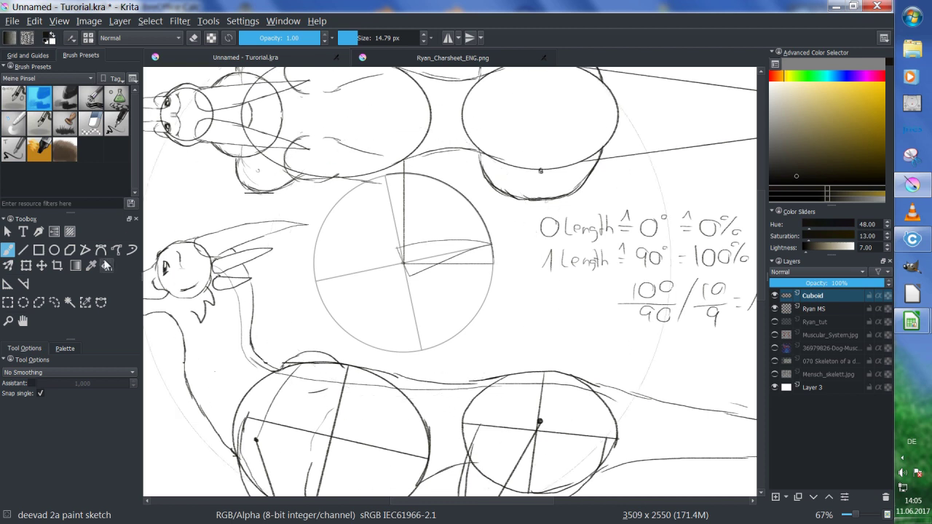
{"action": "left_click", "coordinate": [91, 123]}
{"action": "mouse_move", "coordinate": [525, 281]}
{"action": "left_mouse_down"}
{"action": "mouse_move", "coordinate": [441, 265]}
{"action": "mouse_move", "coordinate": [473, 213]}
{"action": "mouse_move", "coordinate": [531, 302]}
{"action": "mouse_move", "coordinate": [672, 316]}
{"action": "mouse_move", "coordinate": [585, 262]}
{"action": "left_mouse_up"}
Handwrite the new calculation '90°-13,3°=76,7°:1,11' with the sketch brush.
{"action": "key", "text": "slash"}
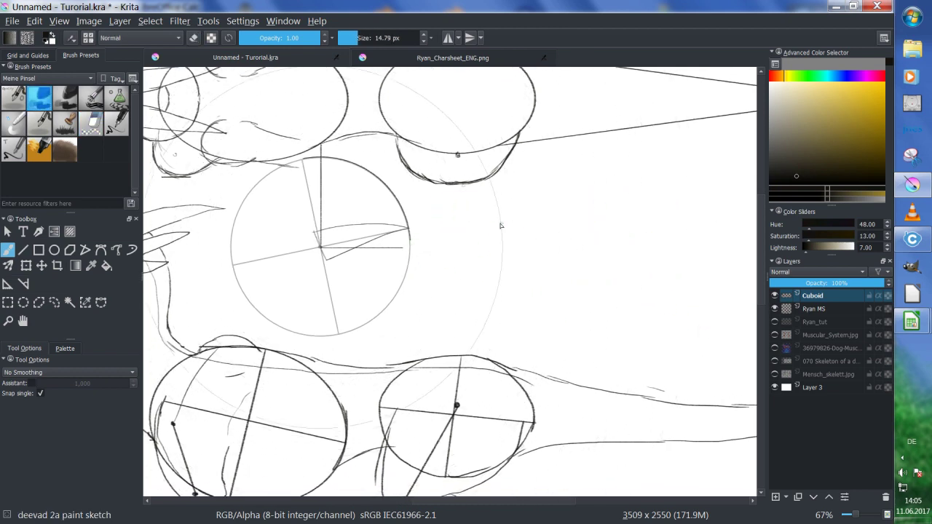
{"action": "mouse_move", "coordinate": [507, 212]}
{"action": "left_mouse_down"}
{"action": "mouse_move", "coordinate": [523, 210]}
{"action": "mouse_move", "coordinate": [518, 235]}
{"action": "mouse_move", "coordinate": [537, 211]}
{"action": "mouse_move", "coordinate": [558, 207]}
{"action": "mouse_move", "coordinate": [593, 237]}
{"action": "left_mouse_up"}
{"action": "mouse_move", "coordinate": [602, 209]}
{"action": "left_mouse_down"}
{"action": "mouse_move", "coordinate": [610, 218]}
{"action": "mouse_move", "coordinate": [605, 237]}
{"action": "left_mouse_up"}
{"action": "left_click_drag", "start_coordinate": [620, 232], "coordinate": [625, 237]}
{"action": "mouse_move", "coordinate": [646, 205]}
{"action": "left_mouse_down"}
{"action": "mouse_move", "coordinate": [665, 227]}
{"action": "mouse_move", "coordinate": [650, 227]}
{"action": "mouse_move", "coordinate": [671, 226]}
{"action": "mouse_move", "coordinate": [670, 213]}
{"action": "mouse_move", "coordinate": [679, 245]}
{"action": "mouse_move", "coordinate": [695, 213]}
{"action": "mouse_move", "coordinate": [686, 231]}
{"action": "mouse_move", "coordinate": [706, 243]}
{"action": "mouse_move", "coordinate": [730, 216]}
{"action": "left_mouse_up"}
{"action": "scroll", "coordinate": [561, 261], "scroll_direction": "right", "scroll_amount": 3}
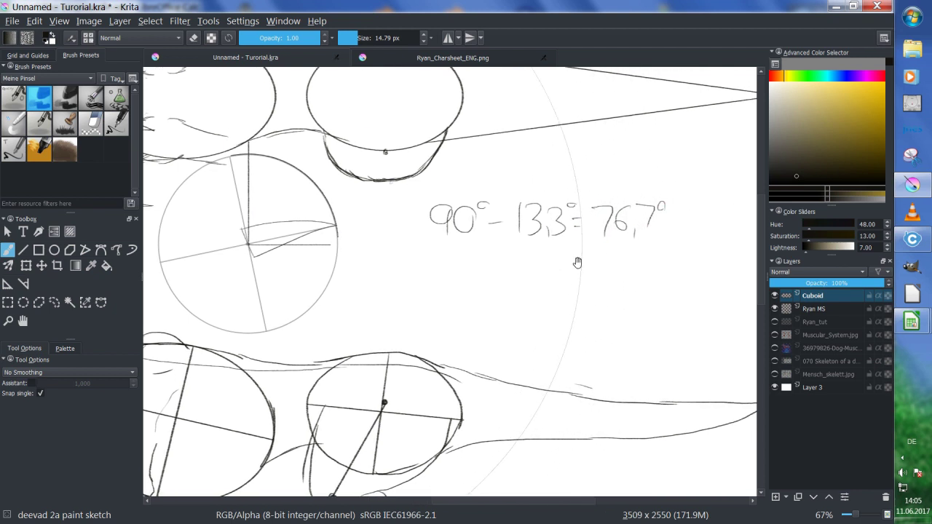
{"action": "scroll", "coordinate": [593, 256], "scroll_direction": "right", "scroll_amount": 3}
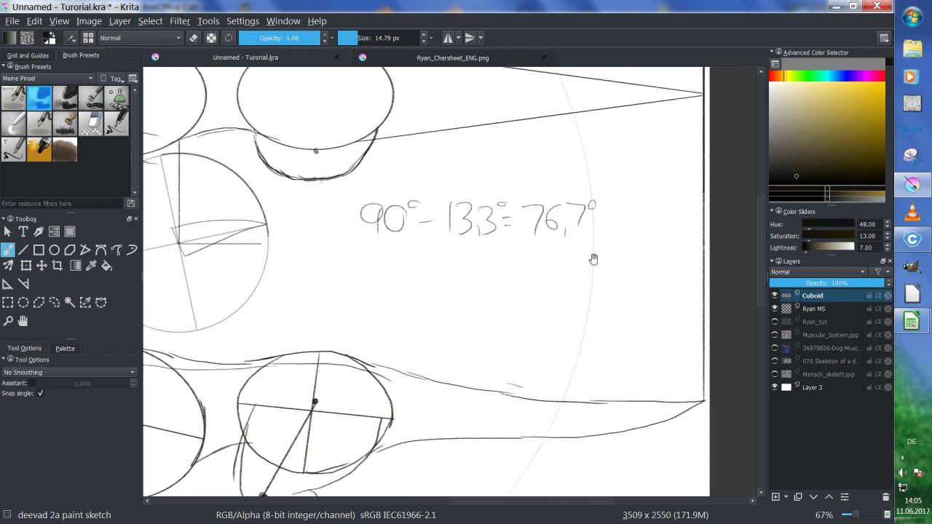
{"action": "left_click", "coordinate": [592, 214]}
{"action": "left_click", "coordinate": [593, 221]}
{"action": "mouse_move", "coordinate": [606, 211]}
{"action": "left_mouse_down"}
{"action": "mouse_move", "coordinate": [604, 233]}
{"action": "mouse_move", "coordinate": [636, 230]}
{"action": "left_mouse_up"}
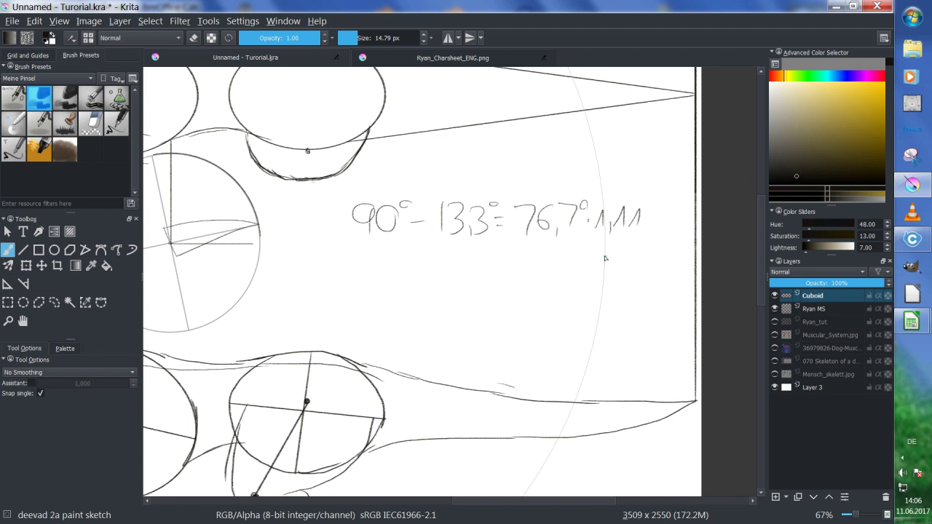
Write the result '85,14%' beneath the calculation.
{"action": "mouse_move", "coordinate": [557, 266]}
{"action": "left_mouse_down"}
{"action": "mouse_move", "coordinate": [563, 288]}
{"action": "mouse_move", "coordinate": [599, 291]}
{"action": "mouse_move", "coordinate": [618, 280]}
{"action": "left_mouse_up"}
{"action": "mouse_move", "coordinate": [616, 266]}
{"action": "left_mouse_down"}
{"action": "mouse_move", "coordinate": [617, 290]}
{"action": "mouse_move", "coordinate": [627, 267]}
{"action": "mouse_move", "coordinate": [630, 289]}
{"action": "left_mouse_up"}
{"action": "left_click_drag", "start_coordinate": [646, 281], "coordinate": [644, 285]}
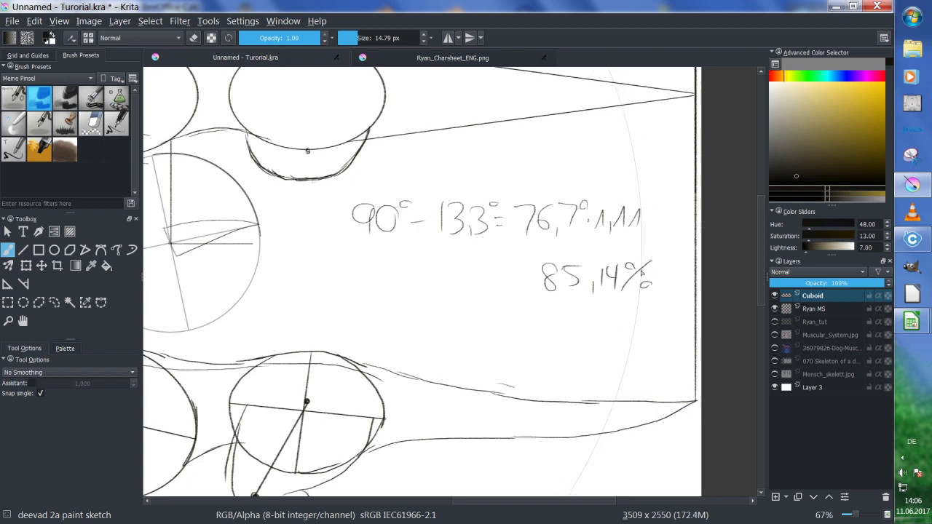
{"action": "left_click_drag", "start_coordinate": [408, 323], "coordinate": [511, 311]}
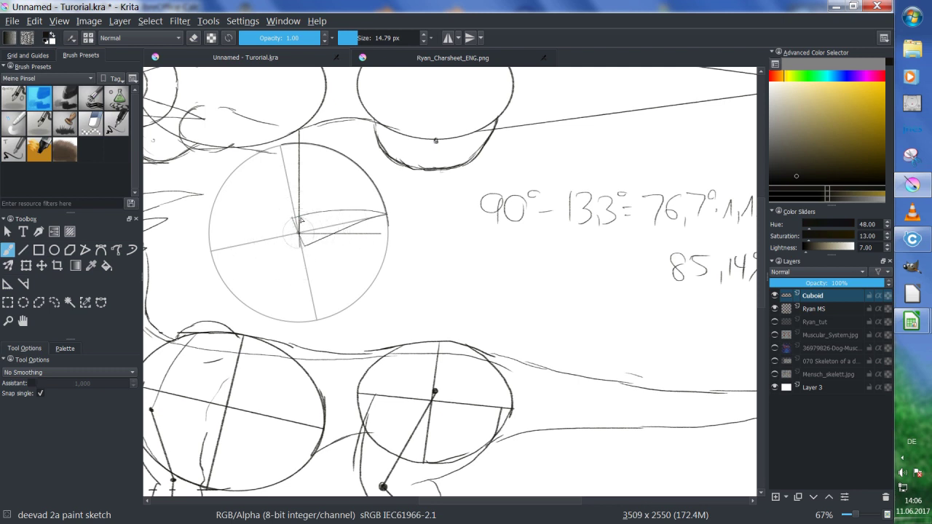
Add extra sketch strokes across and inside the wedge in the guide circle.
{"action": "left_click_drag", "start_coordinate": [293, 217], "coordinate": [386, 214]}
{"action": "left_click_drag", "start_coordinate": [300, 244], "coordinate": [389, 238]}
{"action": "left_click_drag", "start_coordinate": [328, 243], "coordinate": [376, 246]}
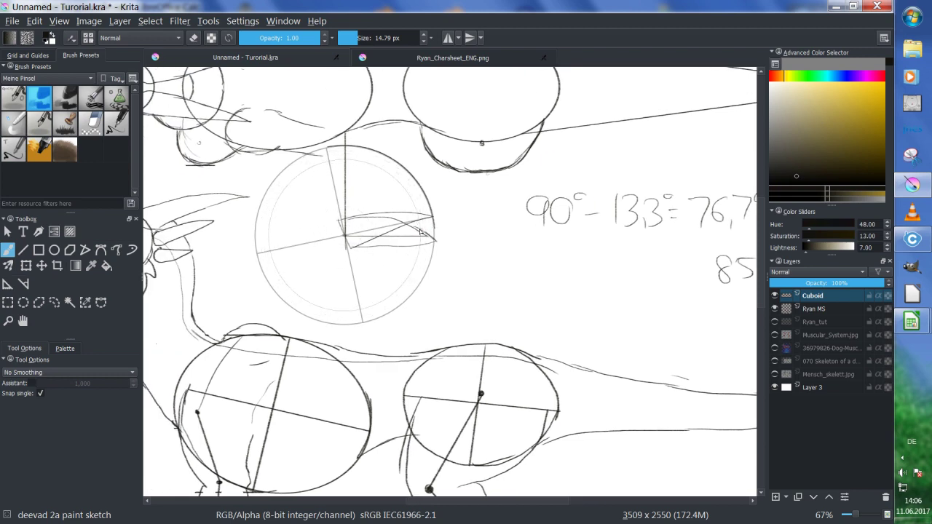
{"action": "left_click_drag", "start_coordinate": [386, 203], "coordinate": [424, 222]}
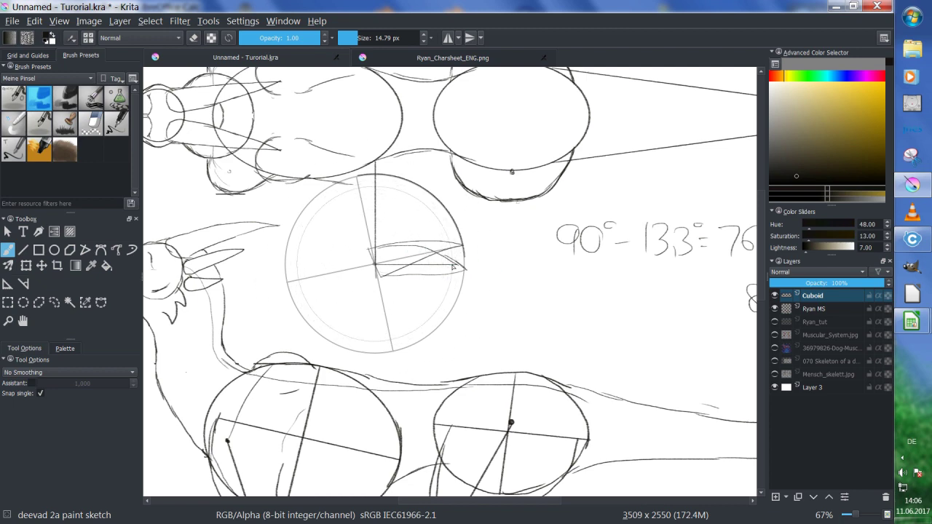
{"action": "mouse_move", "coordinate": [493, 277]}
{"action": "left_mouse_down"}
{"action": "mouse_move", "coordinate": [405, 264]}
{"action": "mouse_move", "coordinate": [454, 252]}
{"action": "mouse_move", "coordinate": [430, 254]}
{"action": "left_mouse_up"}
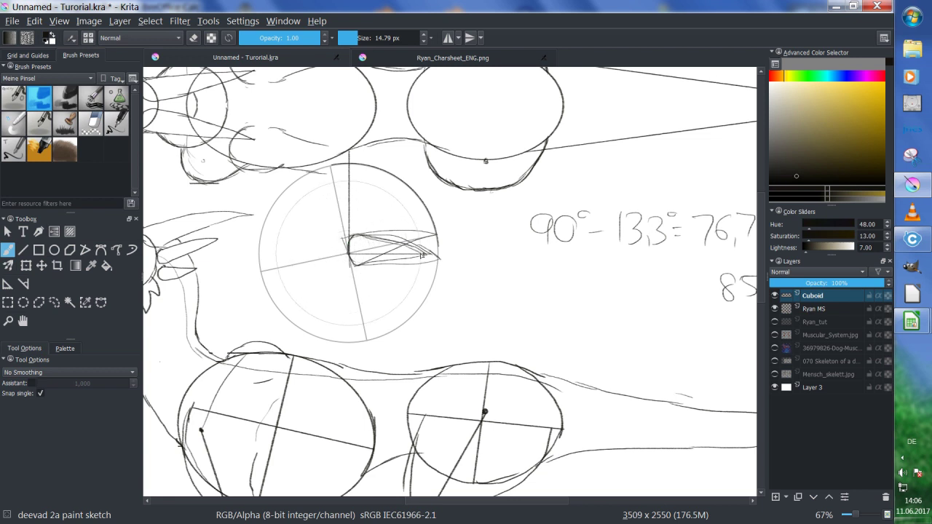
{"action": "mouse_move", "coordinate": [423, 255]}
{"action": "left_mouse_down"}
{"action": "mouse_move", "coordinate": [360, 240]}
{"action": "mouse_move", "coordinate": [356, 269]}
{"action": "mouse_move", "coordinate": [431, 261]}
{"action": "left_mouse_up"}
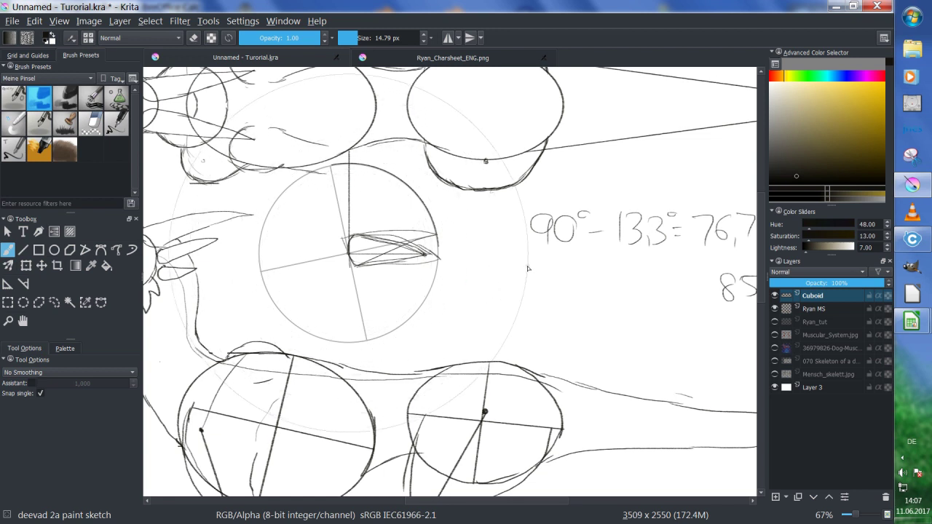
Draw a small circle beside the big circle and sketch an eye inside it.
{"action": "mouse_move", "coordinate": [513, 267]}
{"action": "left_mouse_down"}
{"action": "mouse_move", "coordinate": [491, 283]}
{"action": "mouse_move", "coordinate": [540, 313]}
{"action": "mouse_move", "coordinate": [489, 295]}
{"action": "mouse_move", "coordinate": [523, 301]}
{"action": "mouse_move", "coordinate": [543, 292]}
{"action": "left_mouse_up"}
{"action": "key", "text": "ctrl+z"}
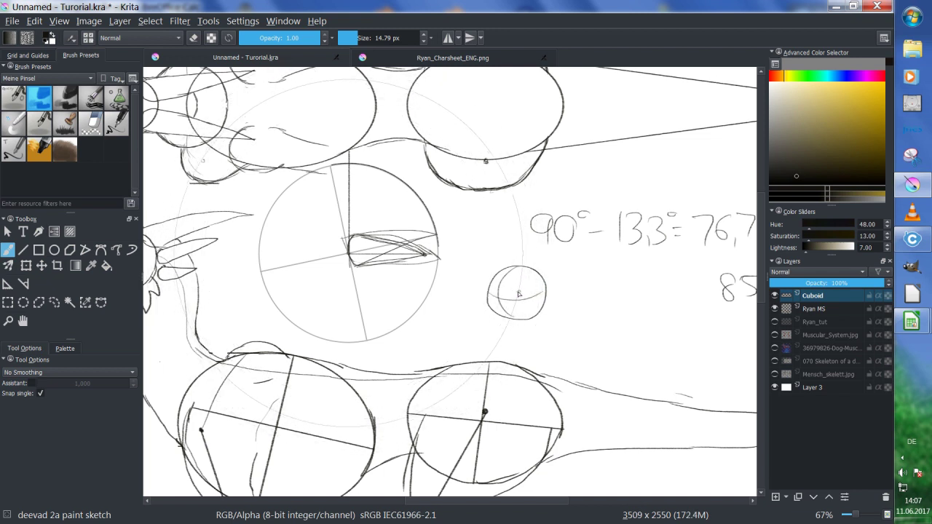
{"action": "mouse_move", "coordinate": [545, 290]}
{"action": "left_mouse_down"}
{"action": "mouse_move", "coordinate": [499, 303]}
{"action": "mouse_move", "coordinate": [530, 306]}
{"action": "left_mouse_up"}
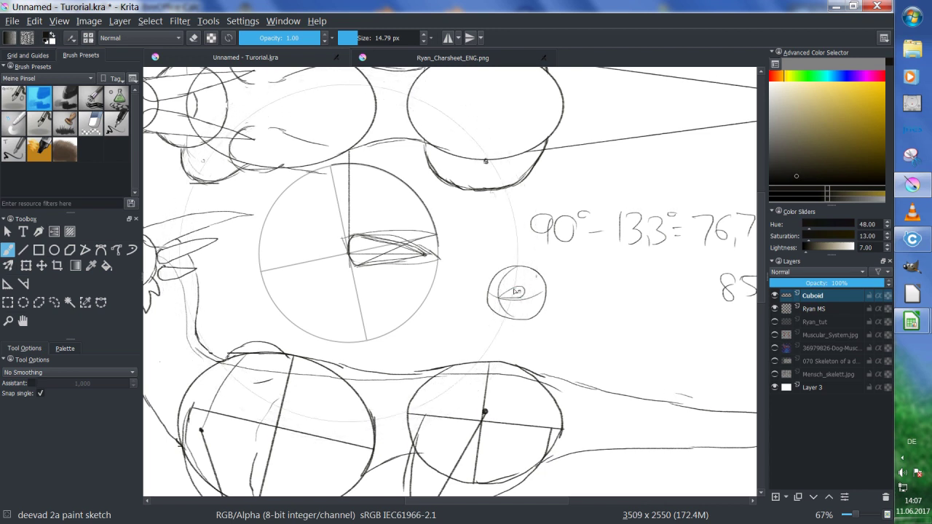
{"action": "mouse_move", "coordinate": [516, 291]}
{"action": "left_mouse_down"}
{"action": "mouse_move", "coordinate": [544, 284]}
{"action": "mouse_move", "coordinate": [463, 230]}
{"action": "left_mouse_up"}
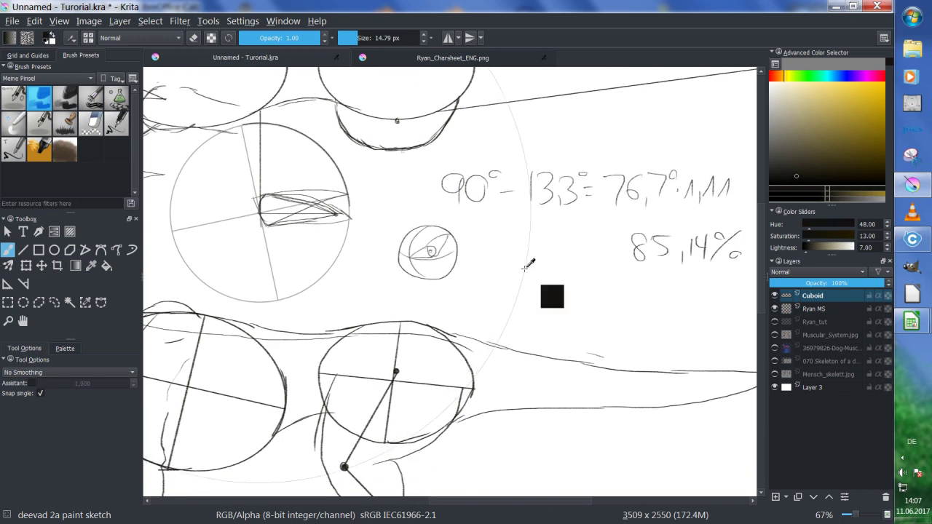
Undo the eye and small circle strokes with Ctrl+Z.
{"action": "key", "text": "ctrl+z"}
{"action": "key", "text": "ctrl+z"}
{"action": "key", "text": "ctrl+z"}
{"action": "key", "text": "ctrl+z"}
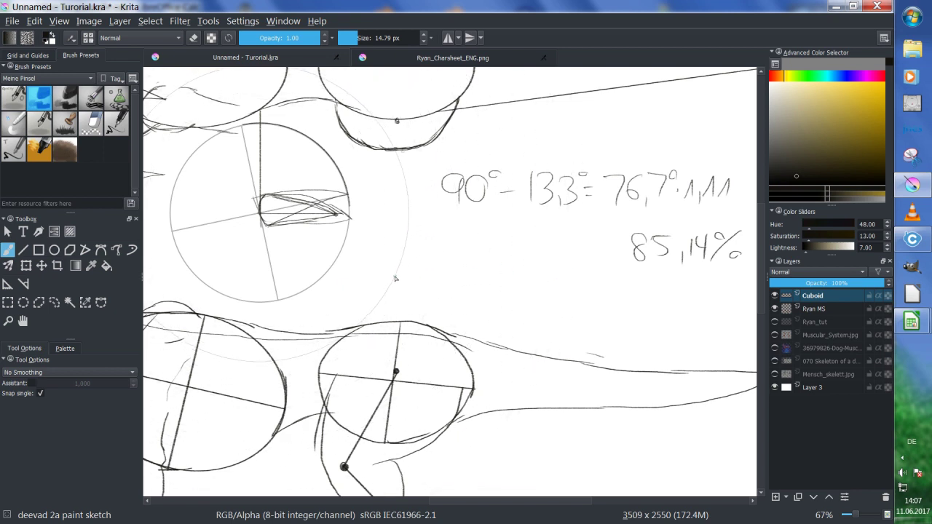
Draw a horizontal line below the formulas and resize the ellipse assistant into a big circle centred on it.
{"action": "key", "text": "v"}
{"action": "left_click_drag", "start_coordinate": [386, 282], "coordinate": [573, 282]}
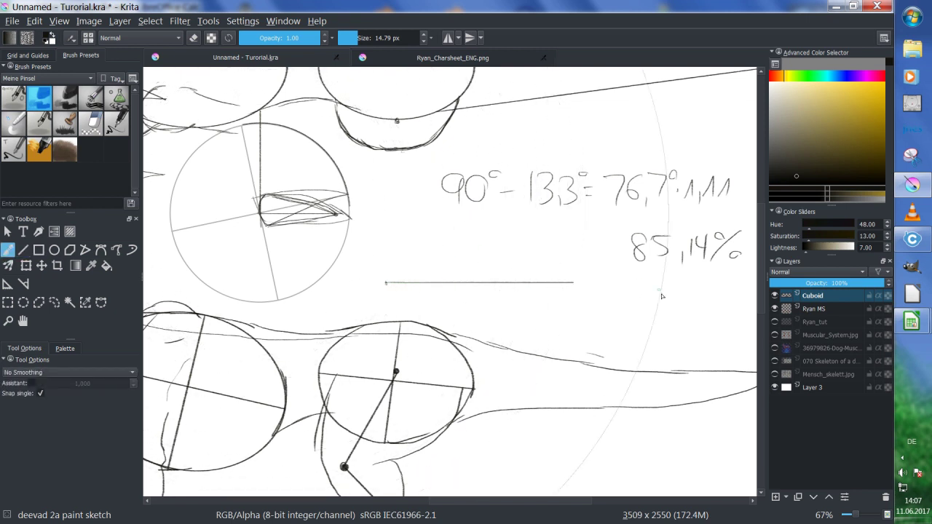
{"action": "left_click", "coordinate": [7, 284]}
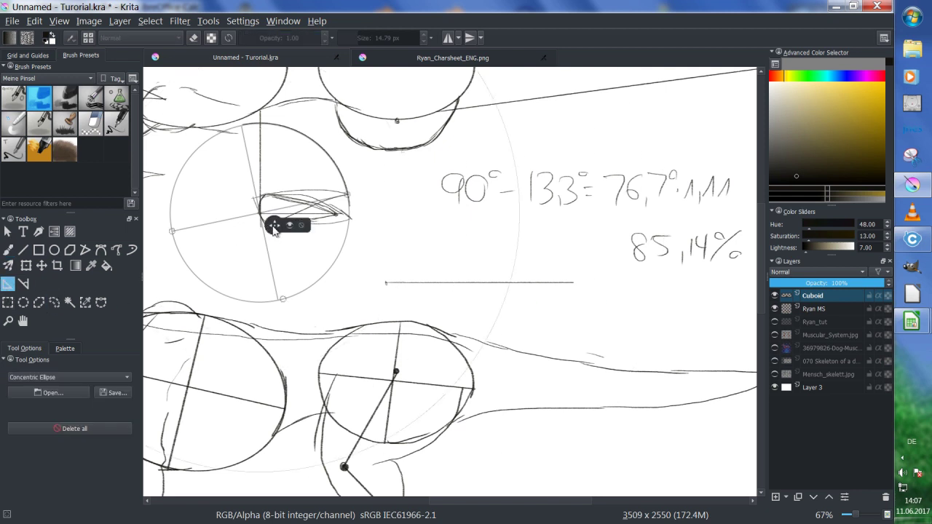
{"action": "left_click_drag", "start_coordinate": [274, 226], "coordinate": [401, 299]}
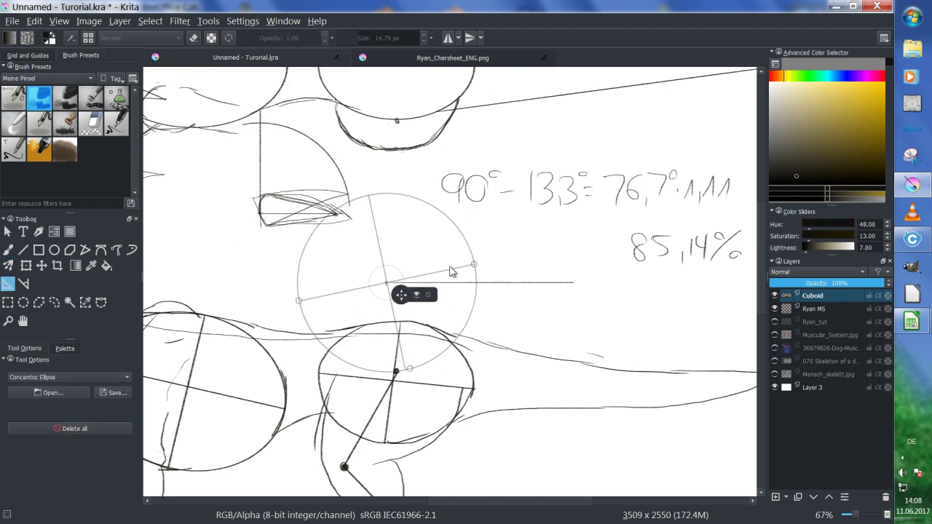
{"action": "left_click_drag", "start_coordinate": [474, 268], "coordinate": [572, 286]}
{"action": "left_click_drag", "start_coordinate": [300, 302], "coordinate": [202, 287]}
{"action": "left_click_drag", "start_coordinate": [387, 370], "coordinate": [382, 460]}
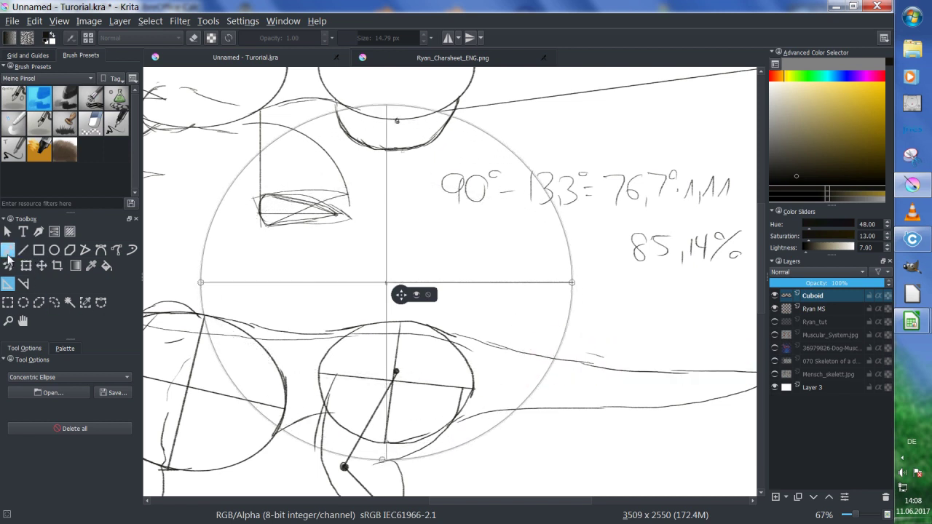
With assistant snapping on, trace a dark arc along the big circle's right and top rim.
{"action": "left_click", "coordinate": [9, 252]}
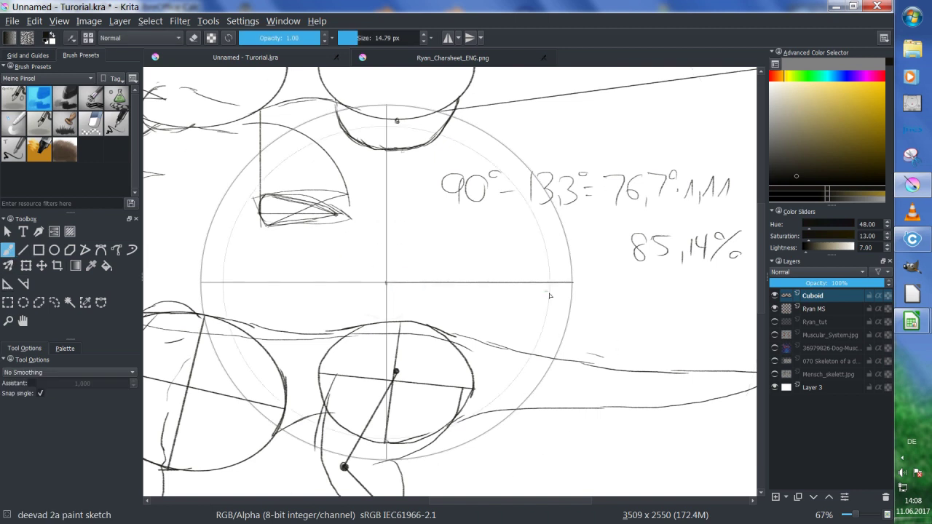
{"action": "left_click", "coordinate": [32, 383]}
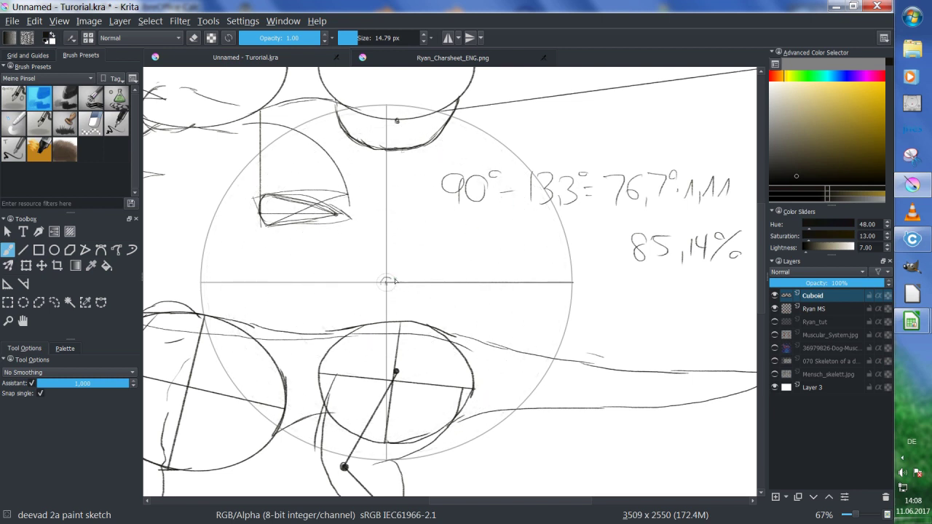
{"action": "left_click", "coordinate": [32, 384]}
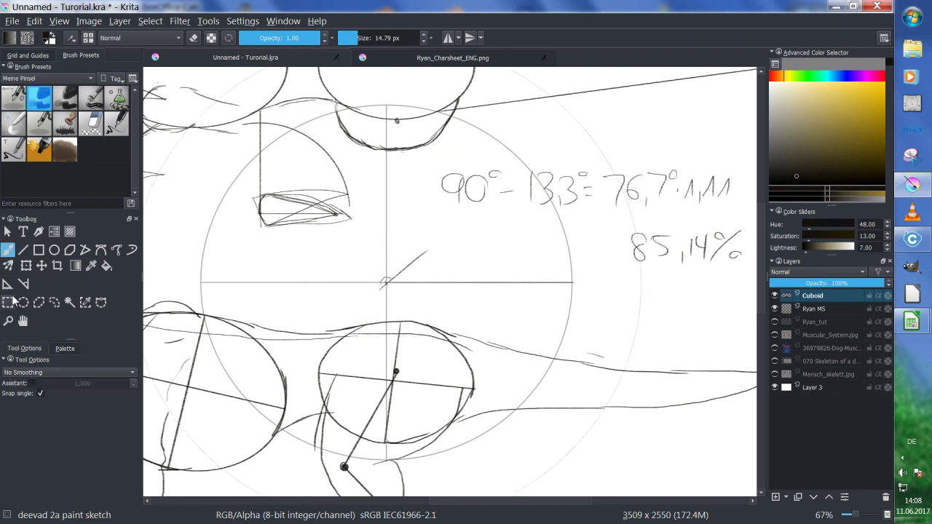
{"action": "left_click", "coordinate": [32, 383]}
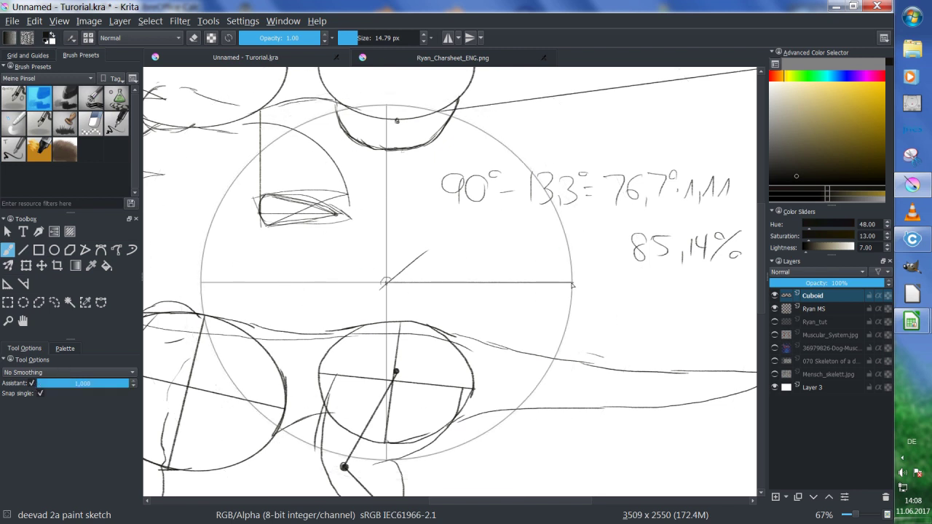
{"action": "mouse_move", "coordinate": [565, 244]}
{"action": "left_mouse_down"}
{"action": "mouse_move", "coordinate": [531, 191]}
{"action": "mouse_move", "coordinate": [472, 135]}
{"action": "mouse_move", "coordinate": [412, 108]}
{"action": "mouse_move", "coordinate": [379, 106]}
{"action": "left_mouse_up"}
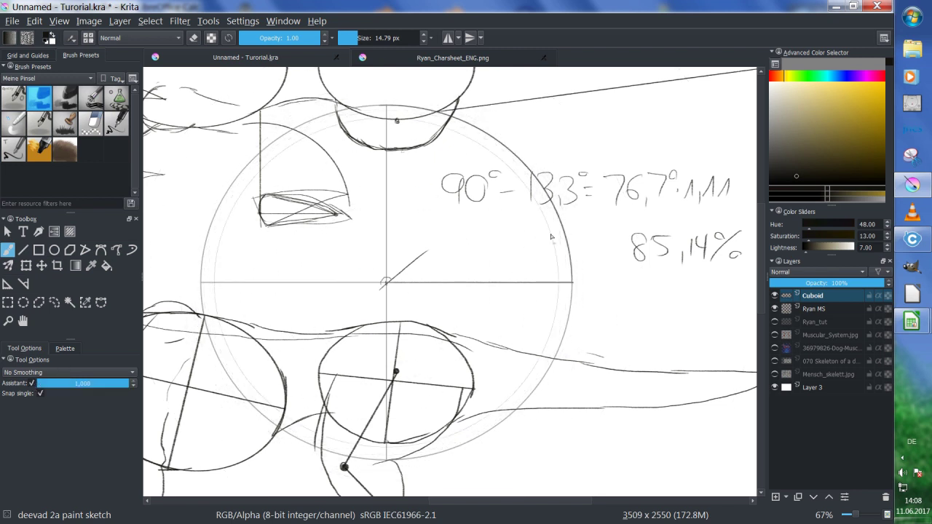
{"action": "left_click", "coordinate": [32, 384]}
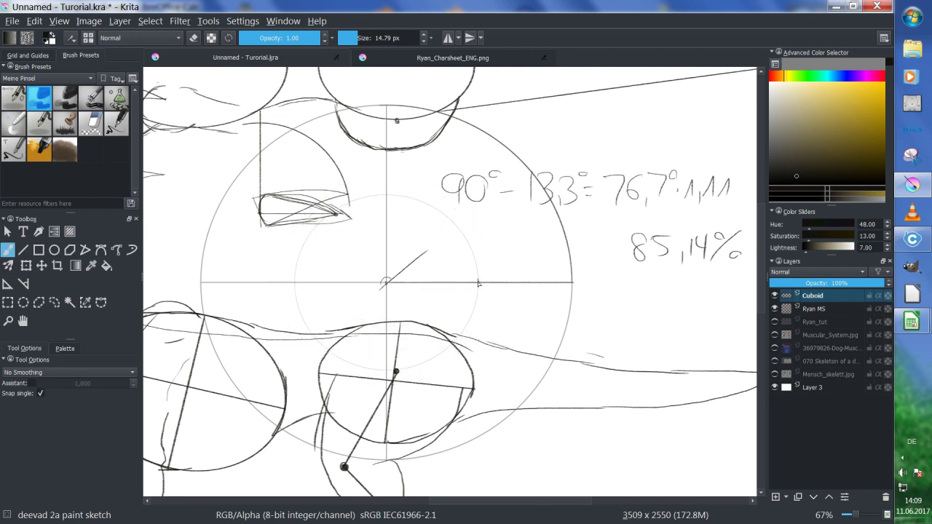
Trace and thicken an arc down from the circle's top along the concentric guide.
{"action": "mouse_move", "coordinate": [394, 109]}
{"action": "left_mouse_down"}
{"action": "mouse_move", "coordinate": [431, 151]}
{"action": "mouse_move", "coordinate": [468, 253]}
{"action": "left_mouse_up"}
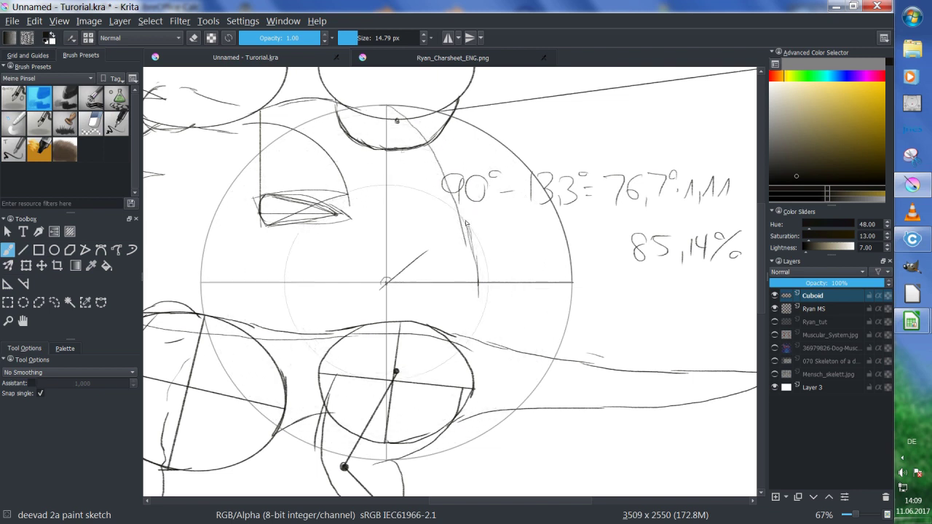
{"action": "left_click_drag", "start_coordinate": [397, 109], "coordinate": [473, 248]}
{"action": "mouse_move", "coordinate": [459, 190]}
{"action": "left_mouse_down"}
{"action": "mouse_move", "coordinate": [478, 282]}
{"action": "mouse_move", "coordinate": [467, 210]}
{"action": "mouse_move", "coordinate": [408, 125]}
{"action": "left_mouse_up"}
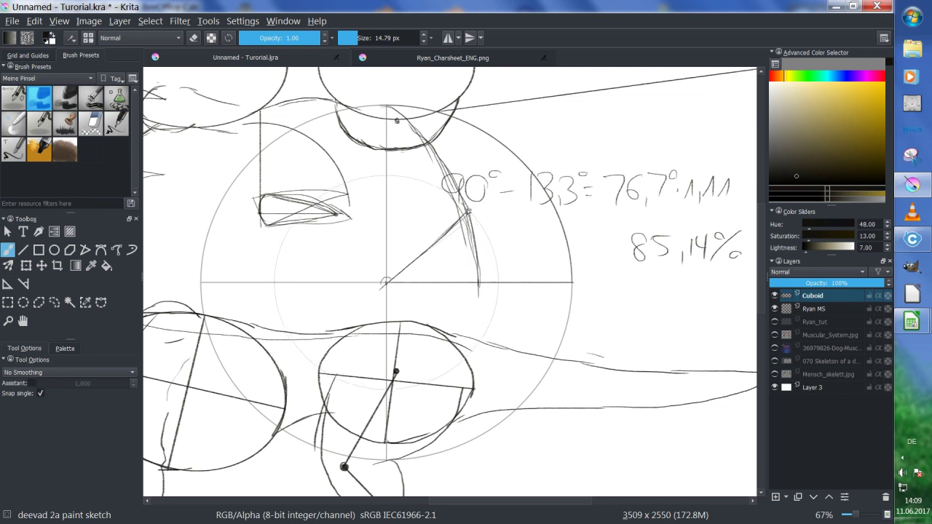
Mark a dot at the radial line's end, then draw straight lines joining the 90° point, that end and the centre.
{"action": "left_click", "coordinate": [469, 211]}
{"action": "left_click_drag", "start_coordinate": [457, 180], "coordinate": [572, 282]}
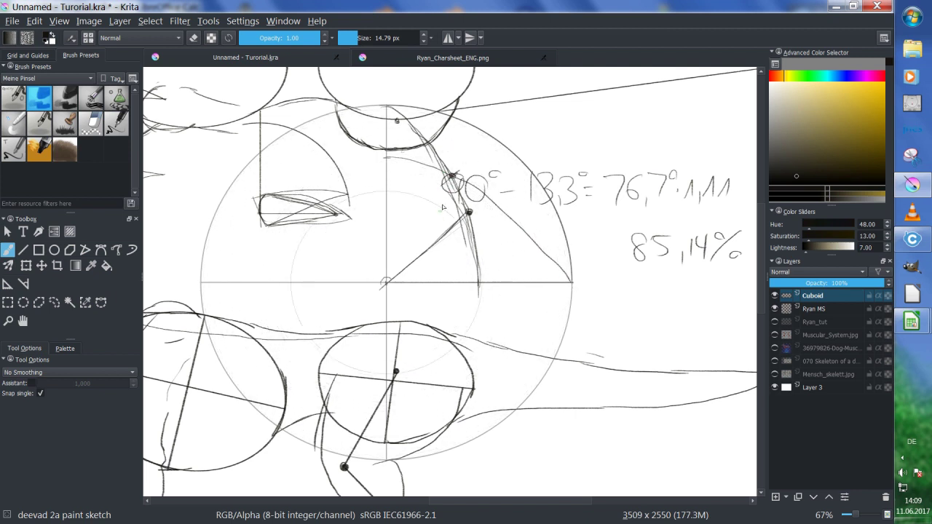
{"action": "mouse_move", "coordinate": [386, 282]}
{"action": "left_mouse_down"}
{"action": "mouse_move", "coordinate": [452, 181]}
{"action": "mouse_move", "coordinate": [389, 277]}
{"action": "left_mouse_up"}
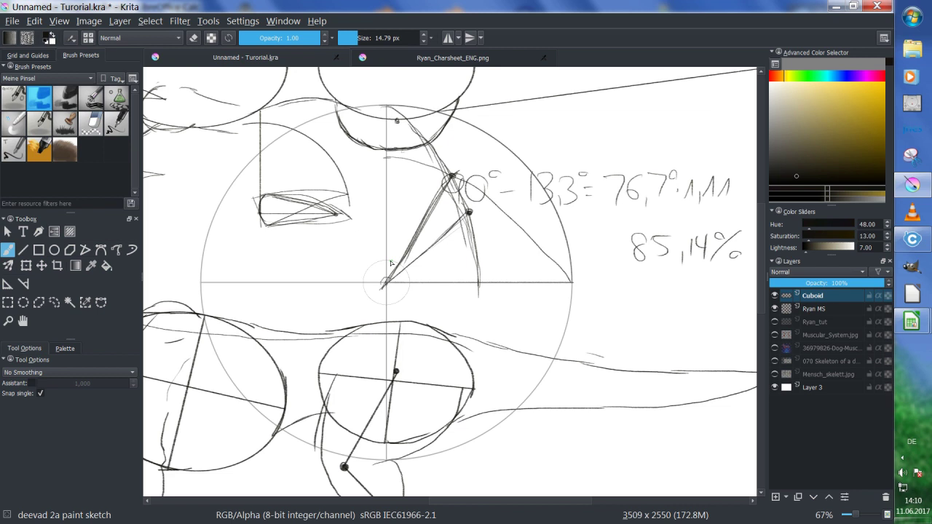
Erase the D-shaped scribble, triangle and angle notes inside the large circle.
{"action": "key", "text": "e"}
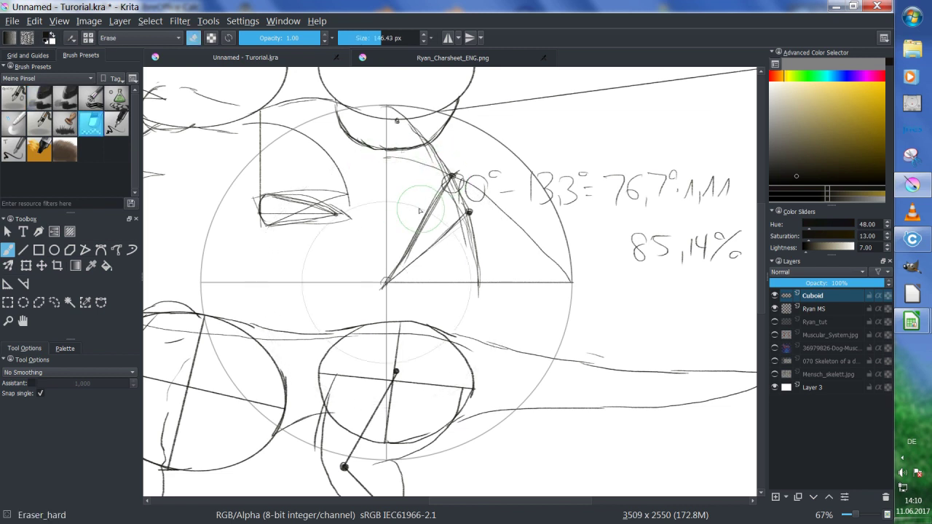
{"action": "mouse_move", "coordinate": [377, 216]}
{"action": "left_mouse_down"}
{"action": "mouse_move", "coordinate": [255, 195]}
{"action": "mouse_move", "coordinate": [251, 138]}
{"action": "mouse_move", "coordinate": [257, 164]}
{"action": "mouse_move", "coordinate": [330, 157]}
{"action": "mouse_move", "coordinate": [332, 196]}
{"action": "left_mouse_up"}
{"action": "key", "text": "Delete"}
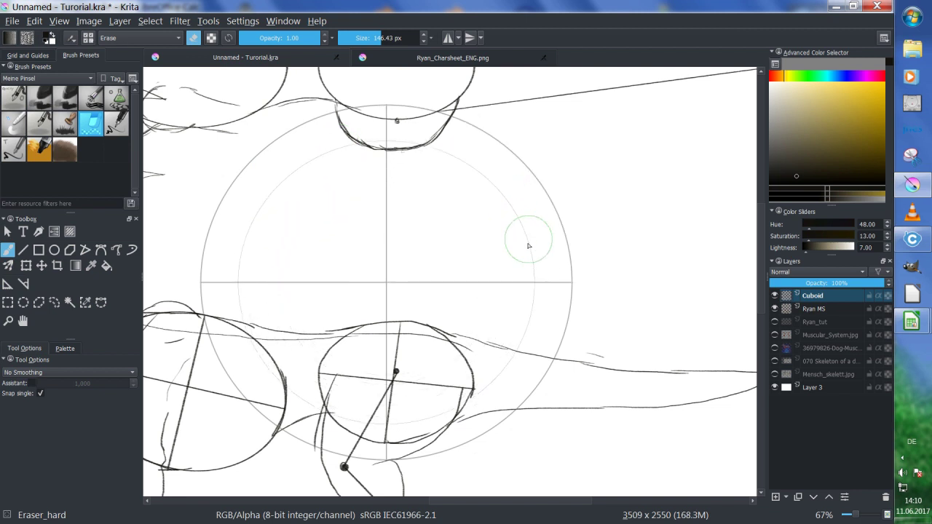
{"action": "key", "text": "e"}
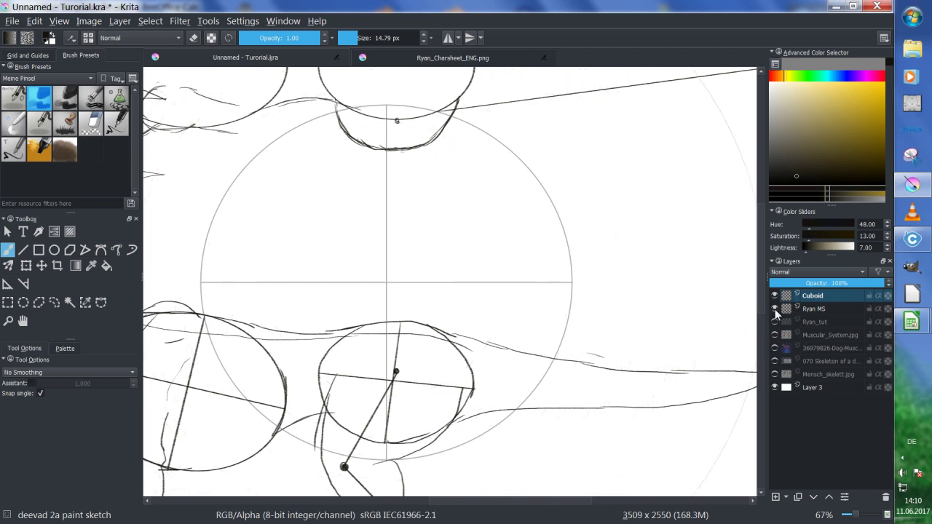
Pan to the empty area right of the body, sketch a test zigzag, then undo it.
{"action": "left_click_drag", "start_coordinate": [437, 354], "coordinate": [512, 262]}
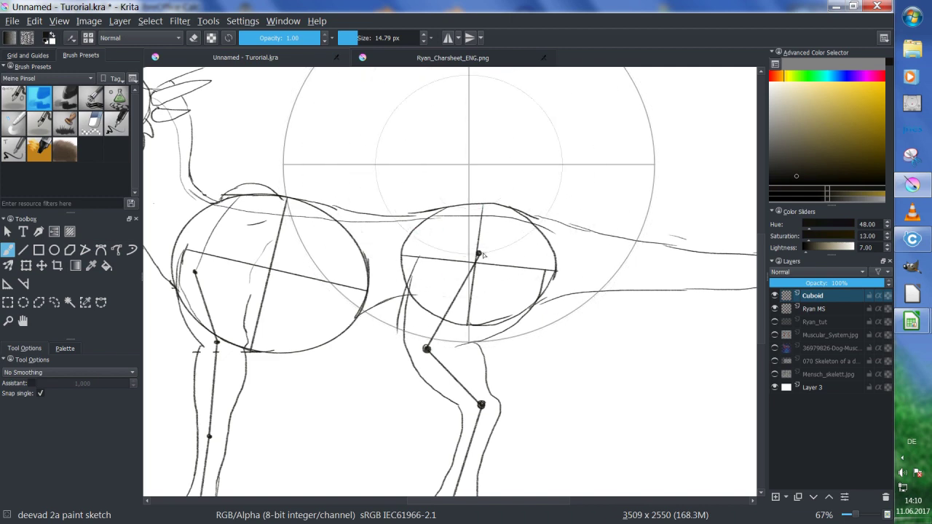
{"action": "mouse_move", "coordinate": [526, 254]}
{"action": "left_mouse_down"}
{"action": "mouse_move", "coordinate": [458, 266]}
{"action": "mouse_move", "coordinate": [340, 335]}
{"action": "left_mouse_up"}
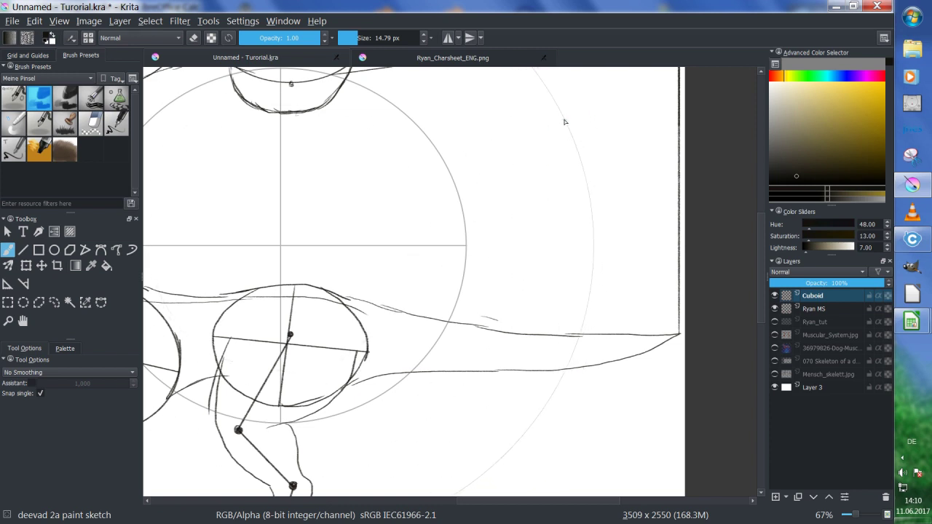
{"action": "mouse_move", "coordinate": [565, 120]}
{"action": "left_mouse_down"}
{"action": "mouse_move", "coordinate": [543, 162]}
{"action": "mouse_move", "coordinate": [564, 197]}
{"action": "mouse_move", "coordinate": [535, 252]}
{"action": "left_mouse_up"}
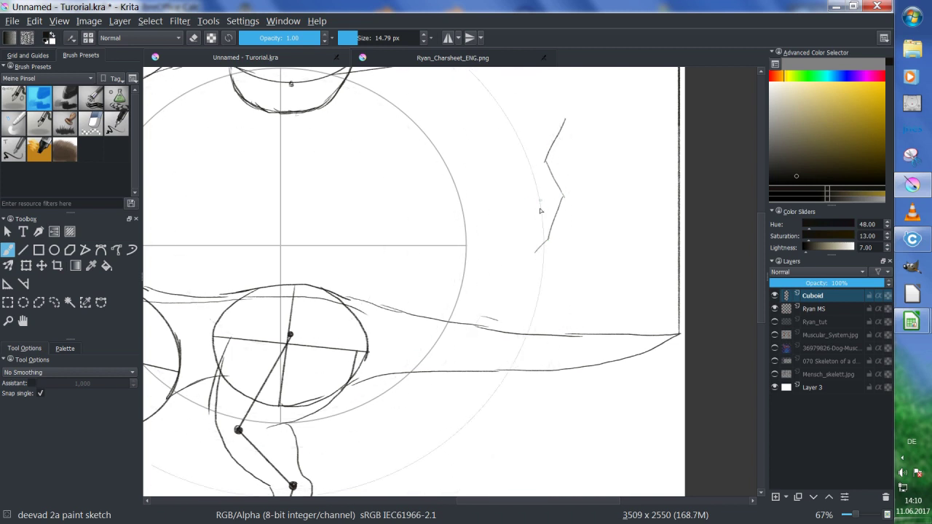
{"action": "key", "text": "ctrl+z"}
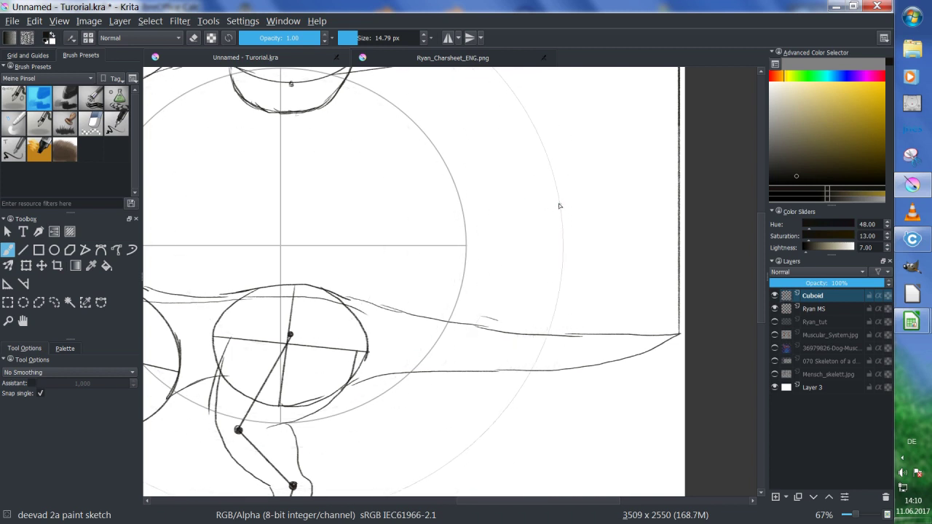
{"action": "left_click", "coordinate": [774, 308]}
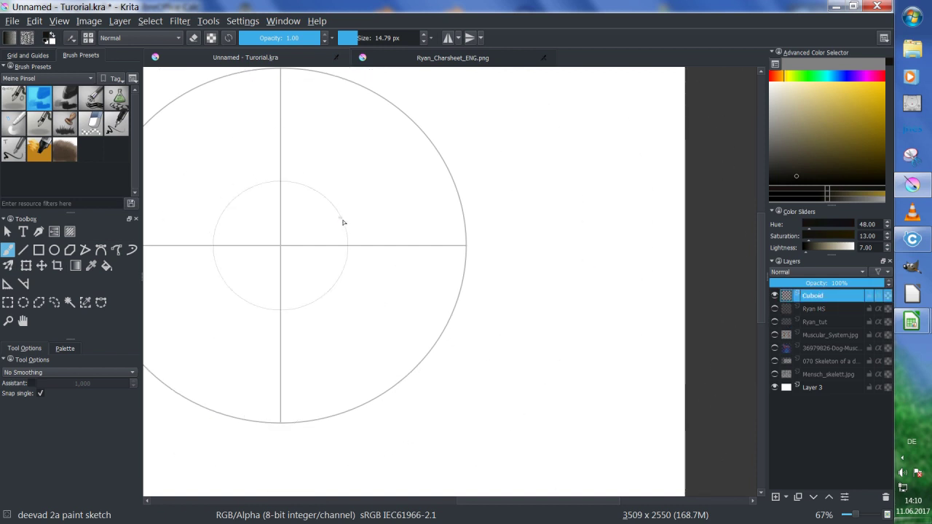
{"action": "left_click_drag", "start_coordinate": [331, 248], "coordinate": [455, 268]}
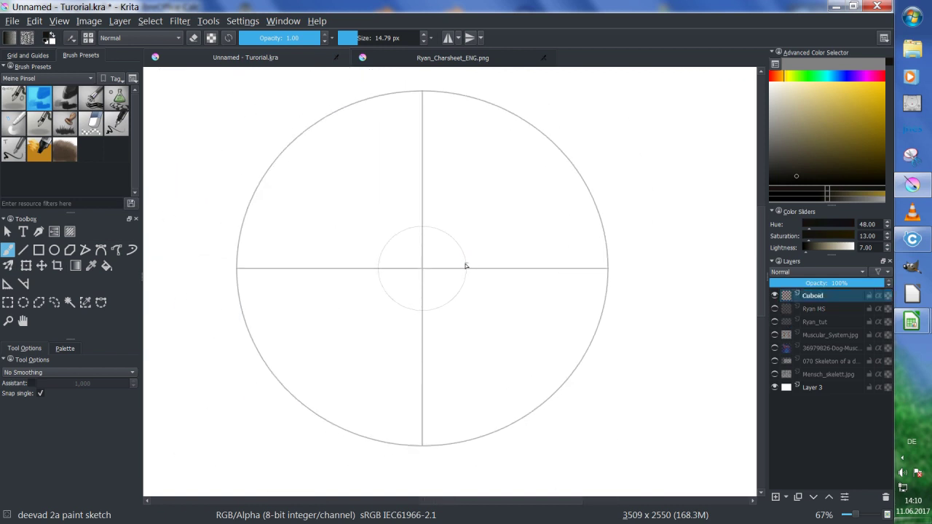
{"action": "key", "text": "minus"}
{"action": "key", "text": "minus"}
{"action": "mouse_move", "coordinate": [464, 277]}
{"action": "left_mouse_down"}
{"action": "mouse_move", "coordinate": [444, 312]}
{"action": "mouse_move", "coordinate": [440, 267]}
{"action": "mouse_move", "coordinate": [439, 285]}
{"action": "mouse_move", "coordinate": [447, 284]}
{"action": "left_mouse_up"}
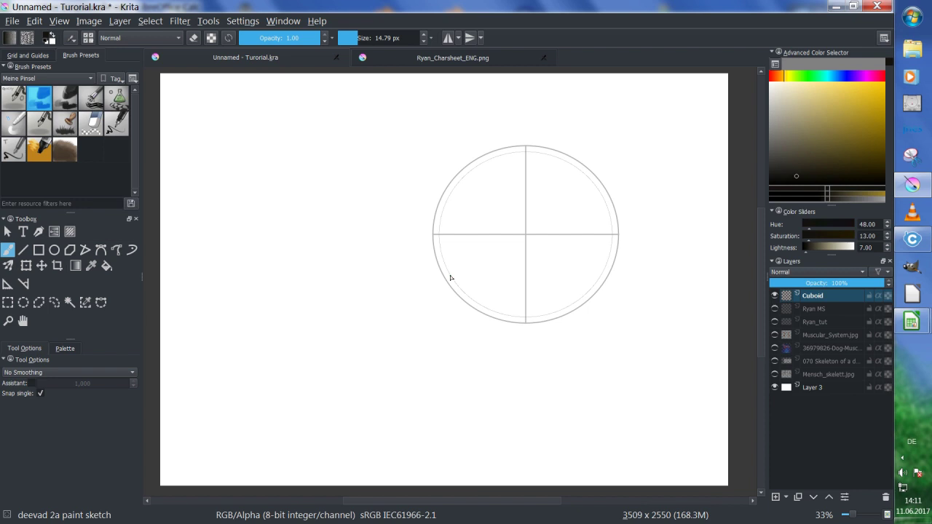
{"action": "left_click", "coordinate": [444, 57]}
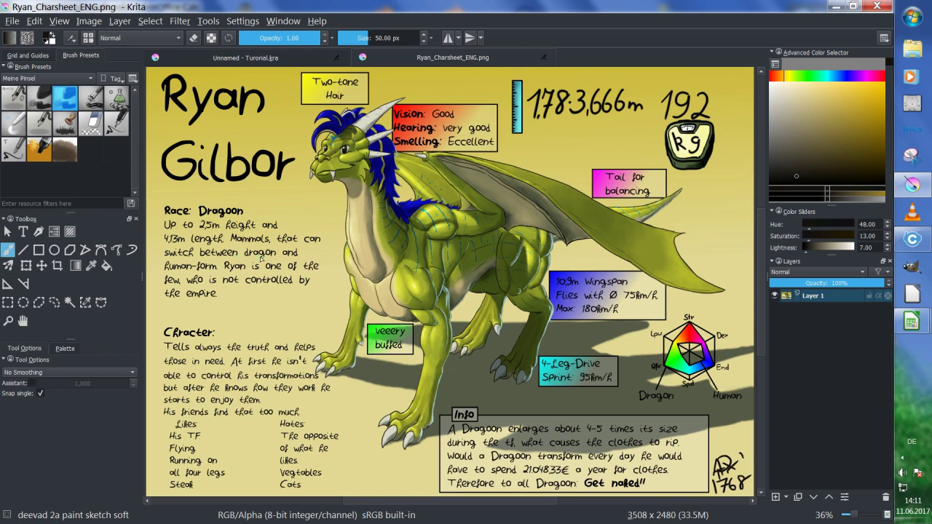
{"action": "left_click", "coordinate": [254, 60]}
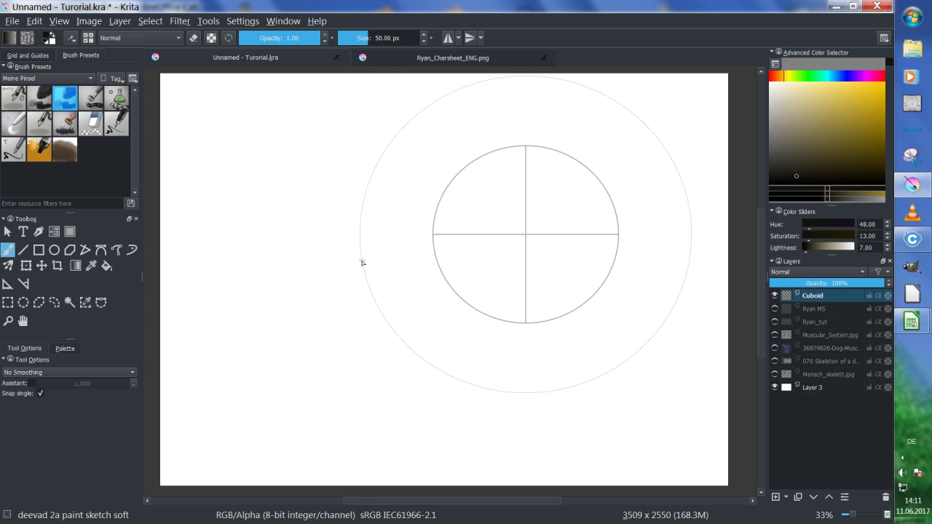
Switch to the smaller sketch brush and delete the concentric ellipse assistant.
{"action": "key", "text": "slash"}
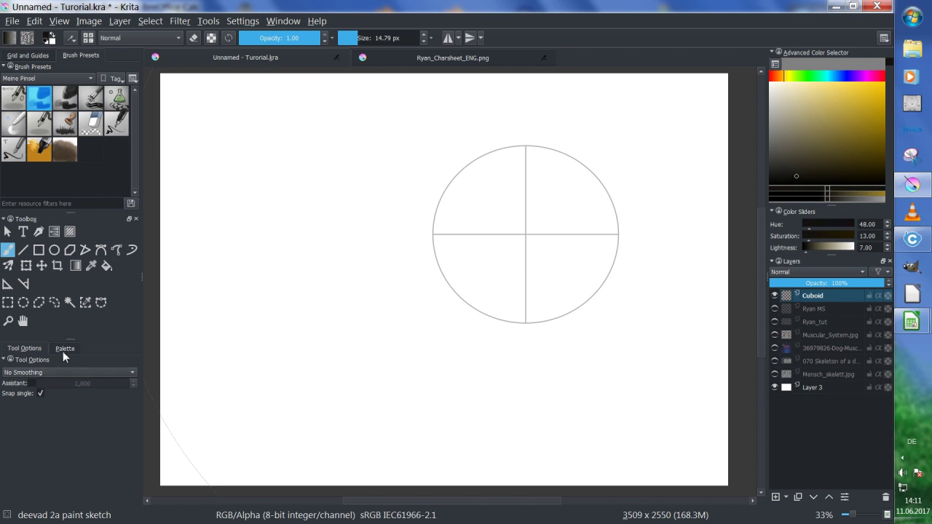
{"action": "left_click", "coordinate": [7, 283]}
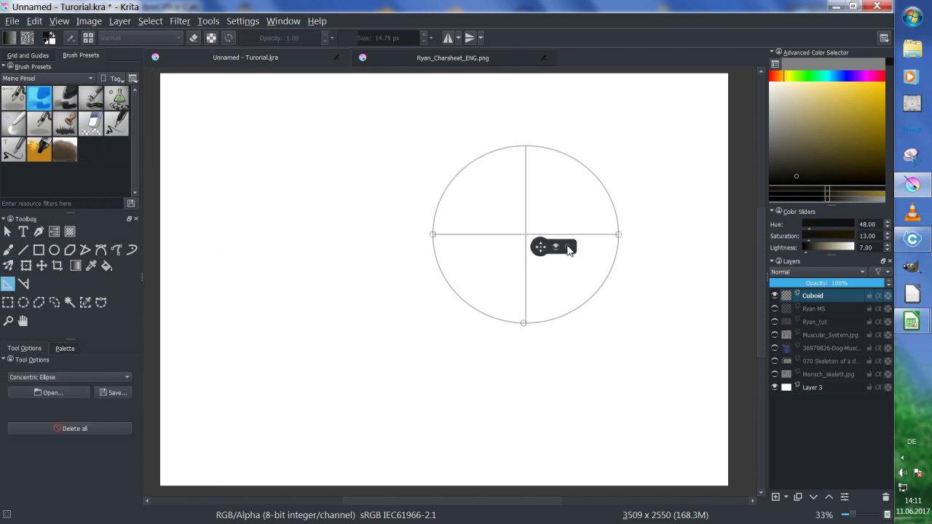
{"action": "left_click", "coordinate": [568, 248]}
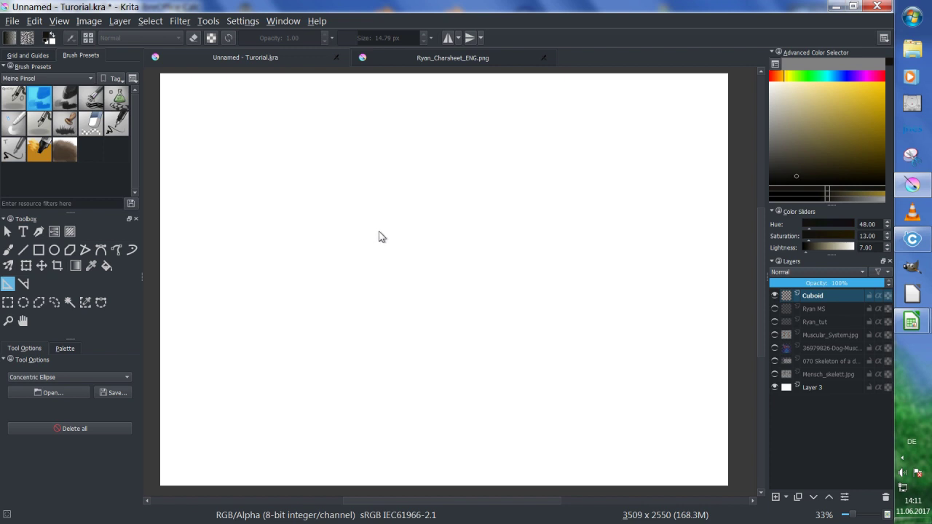
Draw a straight horizontal horizon line across the canvas's upper third and zoom out.
{"action": "left_click", "coordinate": [8, 250]}
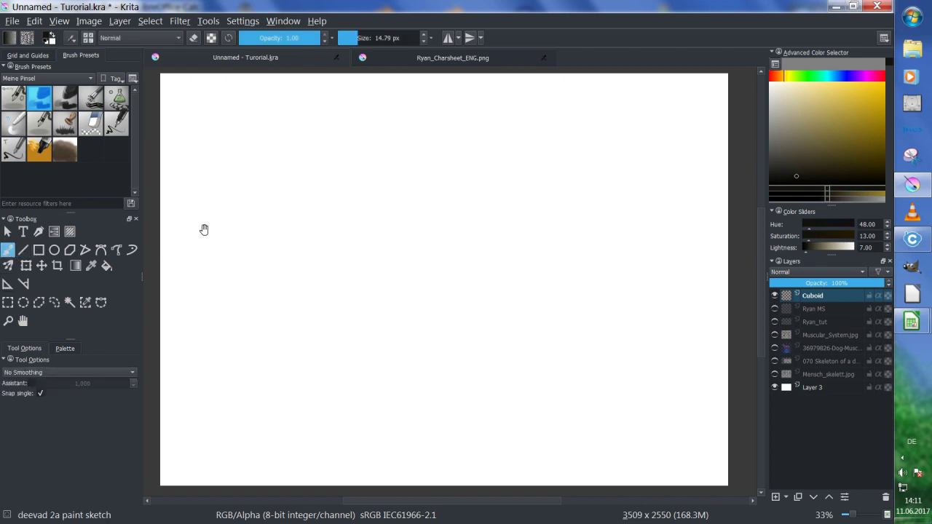
{"action": "left_click_drag", "start_coordinate": [206, 226], "coordinate": [233, 225]}
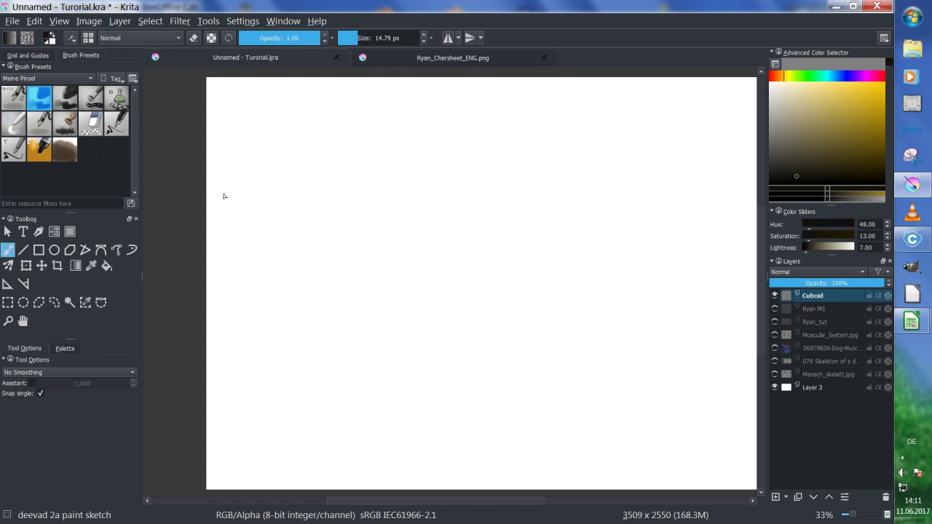
{"action": "key", "text": "v"}
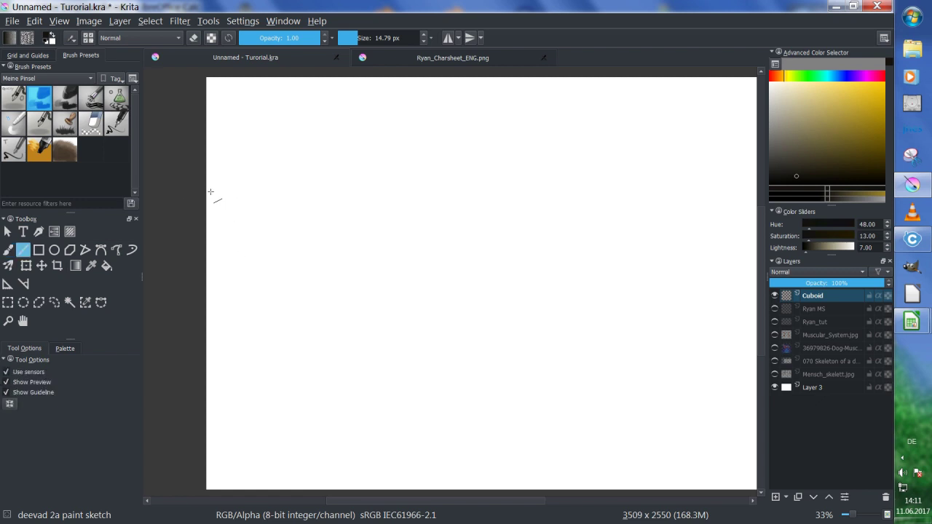
{"action": "left_click_drag", "start_coordinate": [216, 192], "coordinate": [596, 205]}
{"action": "left_click_drag", "start_coordinate": [759, 206], "coordinate": [690, 207]}
{"action": "key", "text": "b"}
{"action": "left_click_drag", "start_coordinate": [421, 284], "coordinate": [481, 264]}
{"action": "key", "text": "minus"}
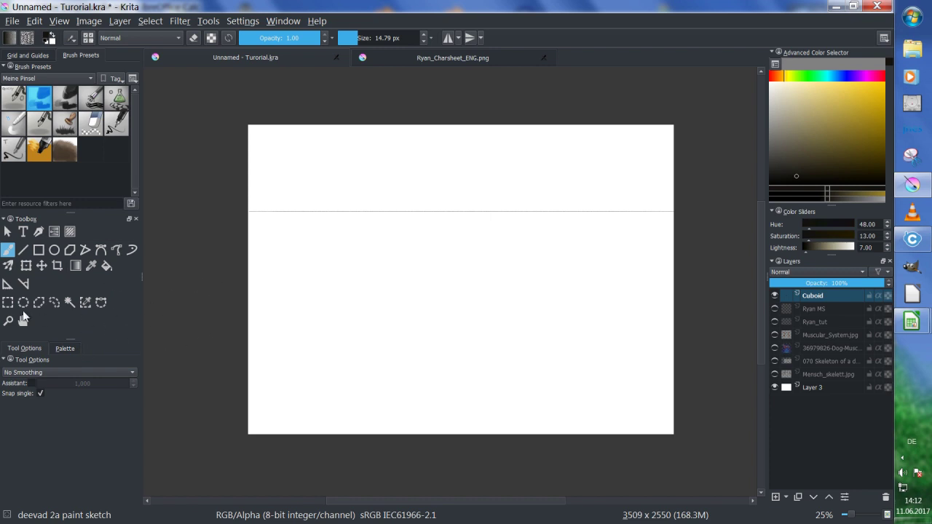
{"action": "left_click", "coordinate": [7, 284]}
{"action": "left_click", "coordinate": [66, 376]}
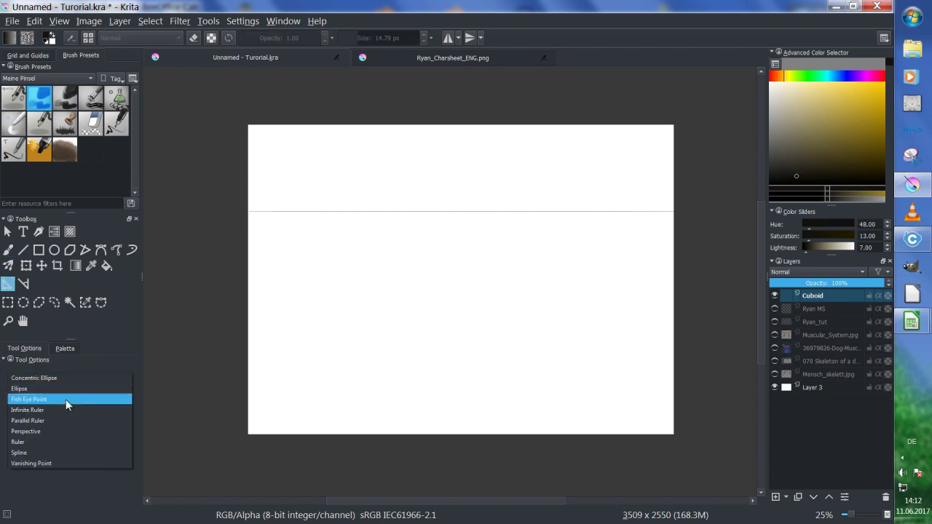
Place Vanishing Point guides at the left and right ends of the horizon line.
{"action": "left_click", "coordinate": [56, 463]}
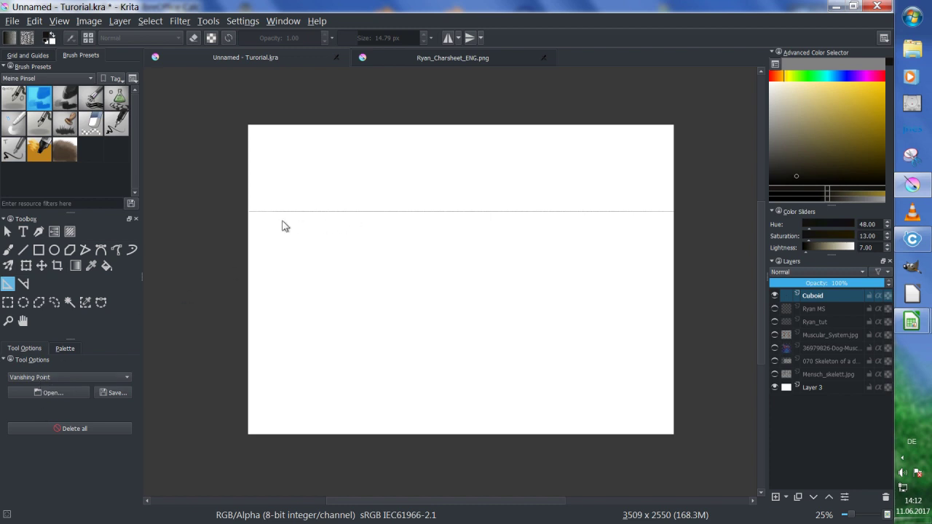
{"action": "left_click", "coordinate": [245, 214]}
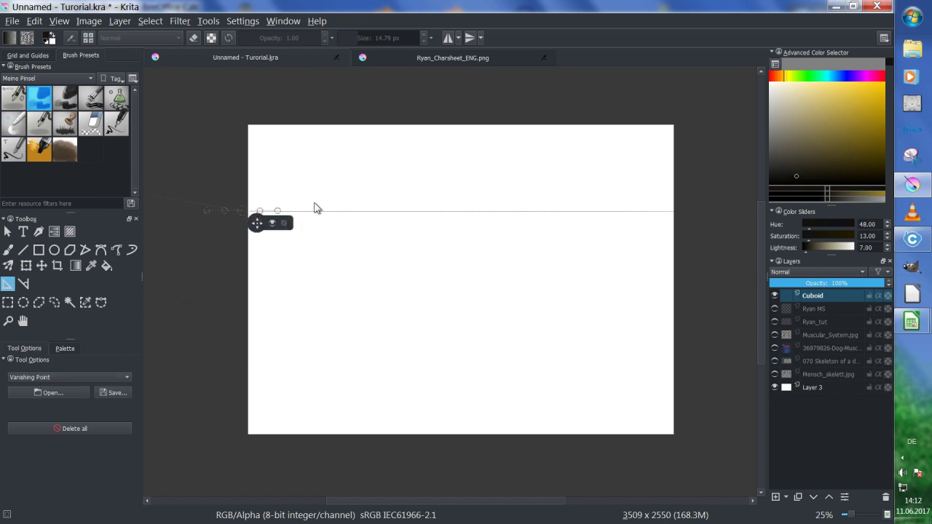
{"action": "left_click", "coordinate": [682, 214]}
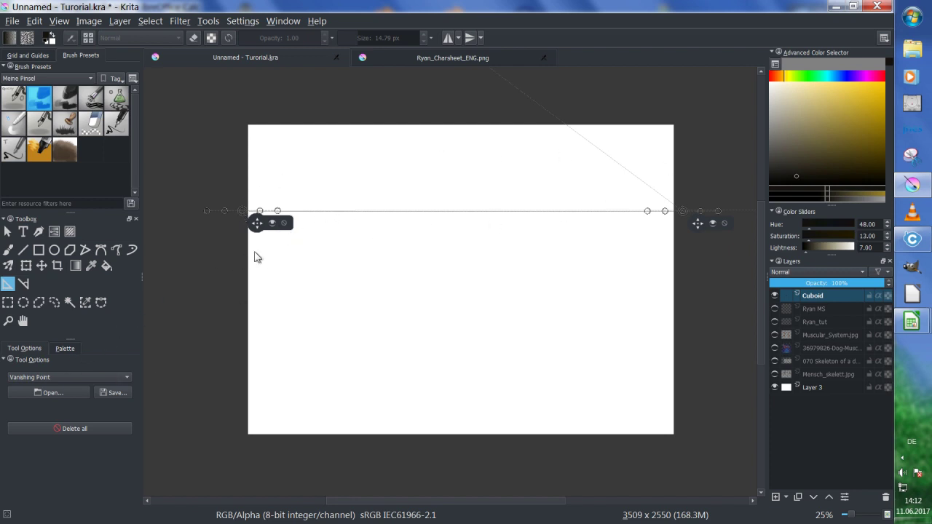
{"action": "left_click_drag", "start_coordinate": [682, 212], "coordinate": [684, 213]}
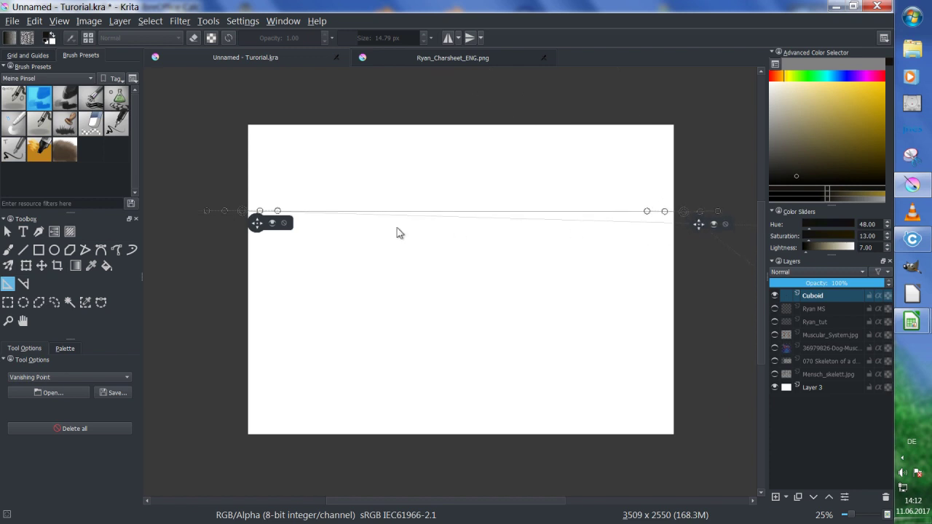
{"action": "left_click_drag", "start_coordinate": [258, 227], "coordinate": [258, 227]}
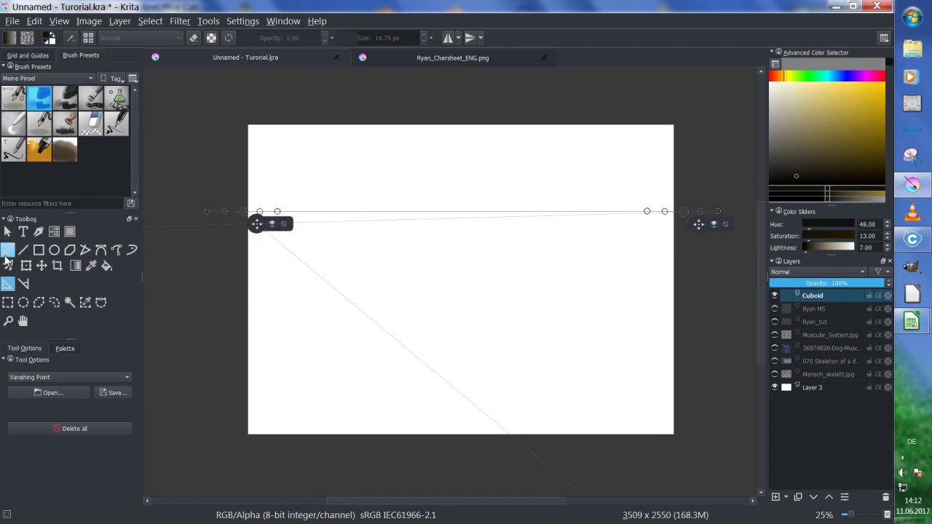
Draw two straight vertical cuboid edges side by side below the horizon line.
{"action": "left_click", "coordinate": [7, 253]}
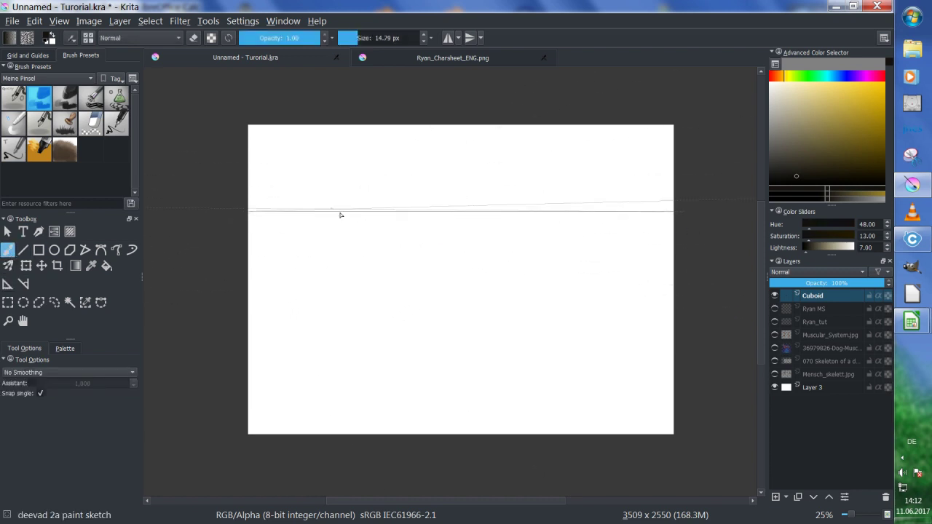
{"action": "key", "text": "plus"}
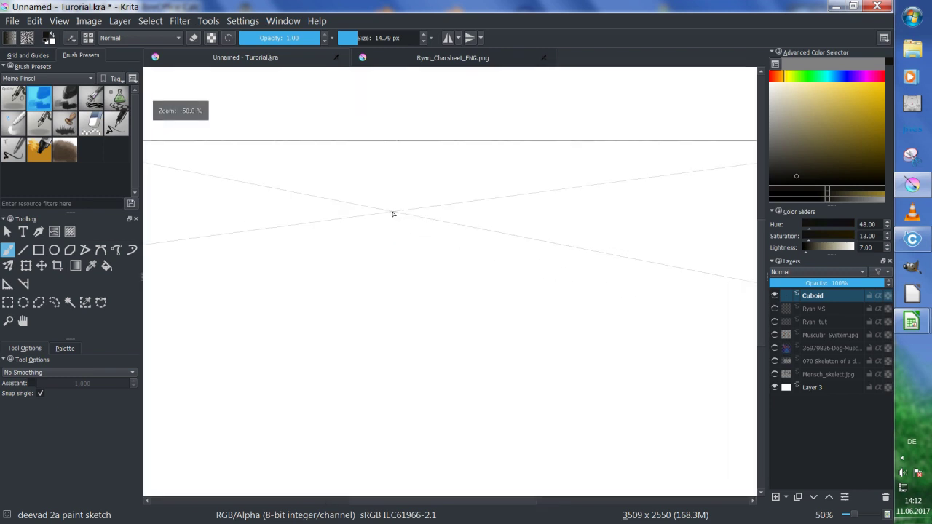
{"action": "left_click_drag", "start_coordinate": [444, 208], "coordinate": [408, 270]}
{"action": "key", "text": "minus"}
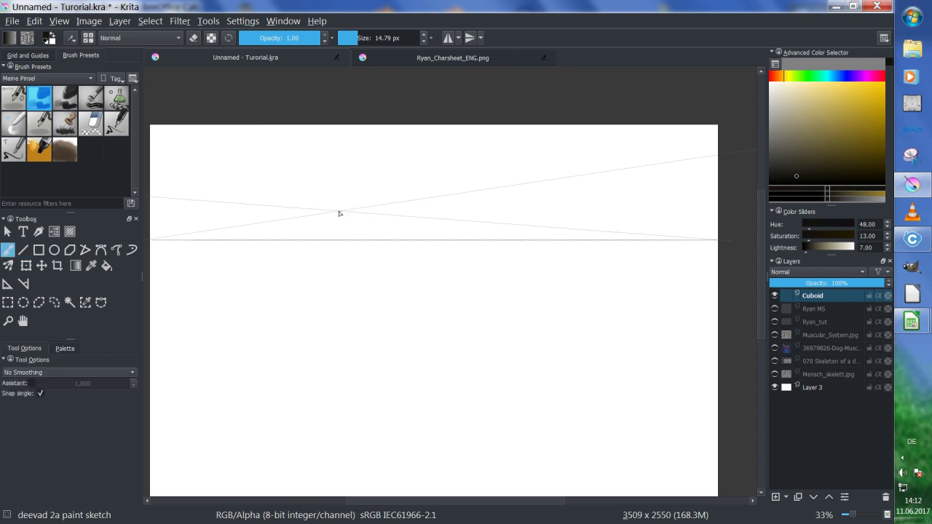
{"action": "key", "text": "v"}
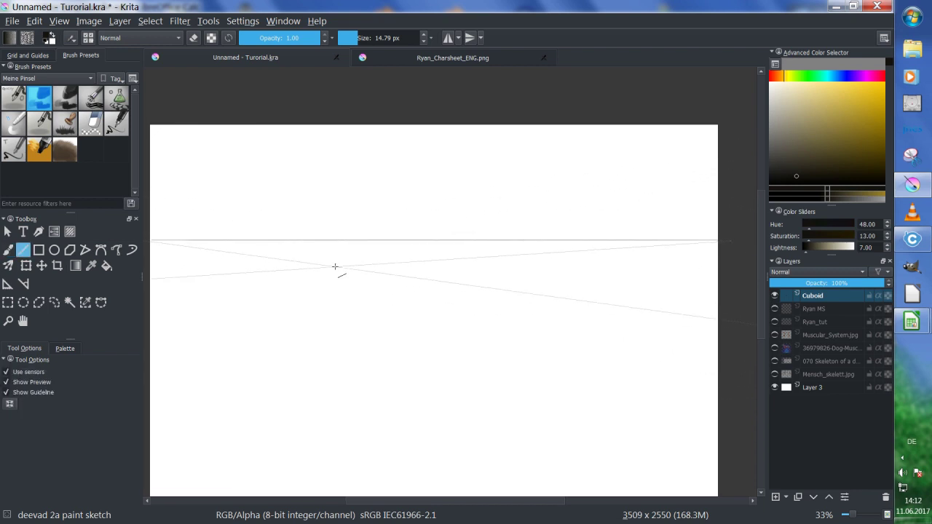
{"action": "left_click_drag", "start_coordinate": [330, 259], "coordinate": [330, 385]}
{"action": "key", "text": "b"}
{"action": "key", "text": "v"}
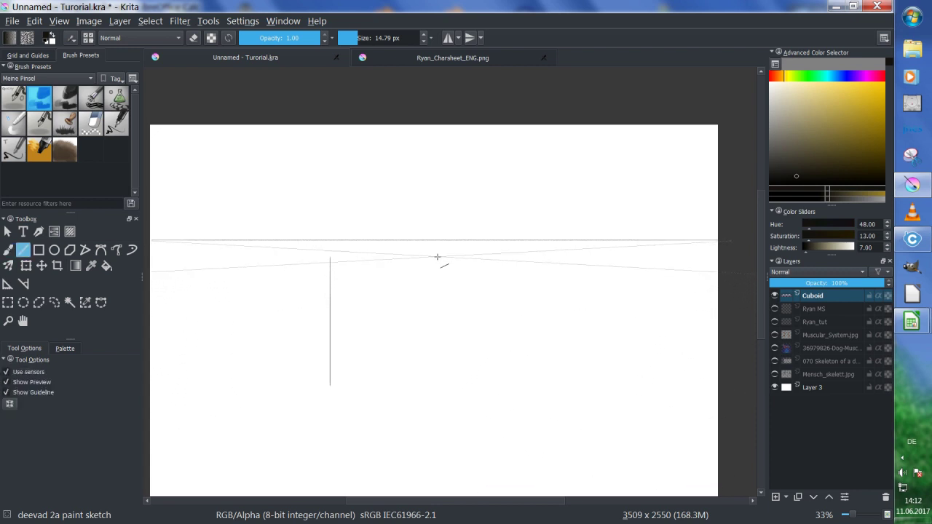
{"action": "left_click_drag", "start_coordinate": [438, 262], "coordinate": [438, 392]}
{"action": "key", "text": "b"}
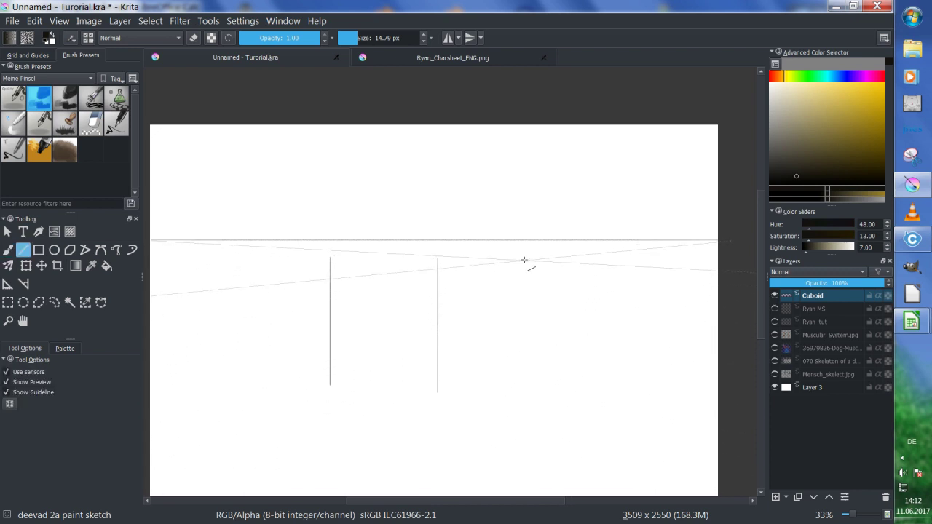
{"action": "key", "text": "b"}
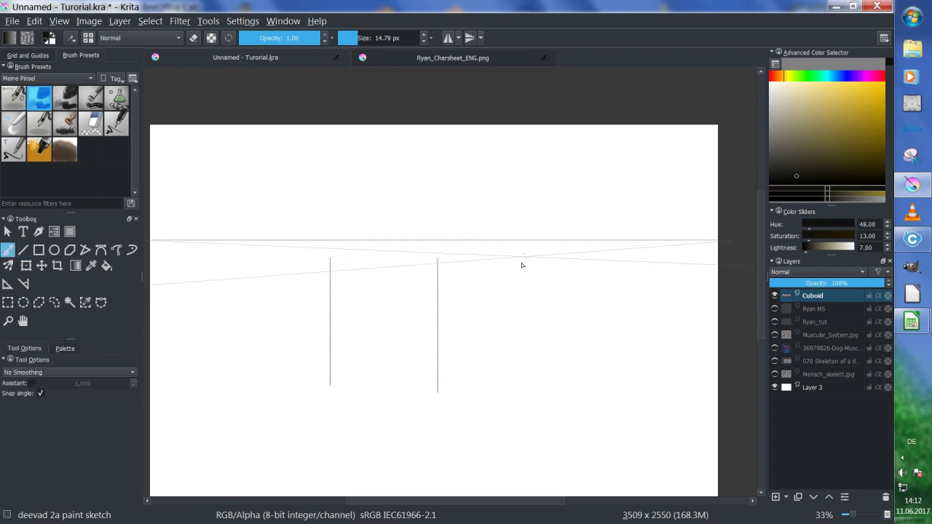
Sketch the box's front top and bottom edges toward the vanishing points, plus the far right vertical edge.
{"action": "left_click", "coordinate": [32, 383]}
{"action": "left_click_drag", "start_coordinate": [304, 391], "coordinate": [341, 328]}
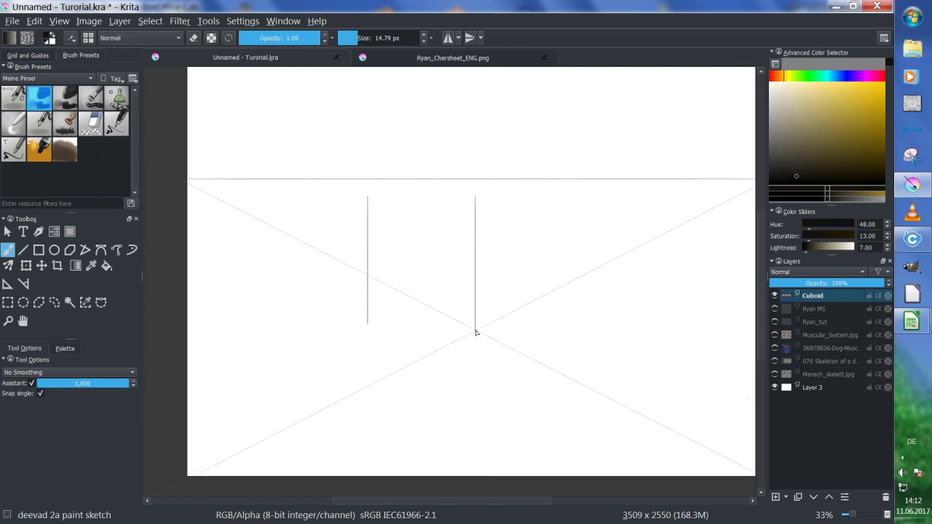
{"action": "mouse_move", "coordinate": [477, 333]}
{"action": "left_mouse_down"}
{"action": "mouse_move", "coordinate": [389, 304]}
{"action": "mouse_move", "coordinate": [383, 271]}
{"action": "left_mouse_up"}
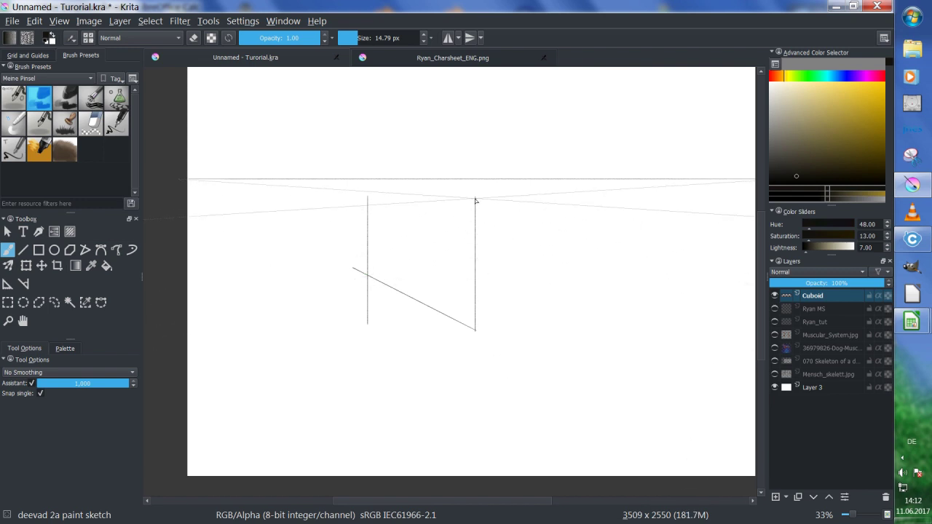
{"action": "left_click_drag", "start_coordinate": [349, 204], "coordinate": [474, 193]}
{"action": "left_click_drag", "start_coordinate": [541, 246], "coordinate": [427, 263]}
{"action": "left_click_drag", "start_coordinate": [361, 214], "coordinate": [482, 222]}
{"action": "left_click_drag", "start_coordinate": [361, 350], "coordinate": [433, 313]}
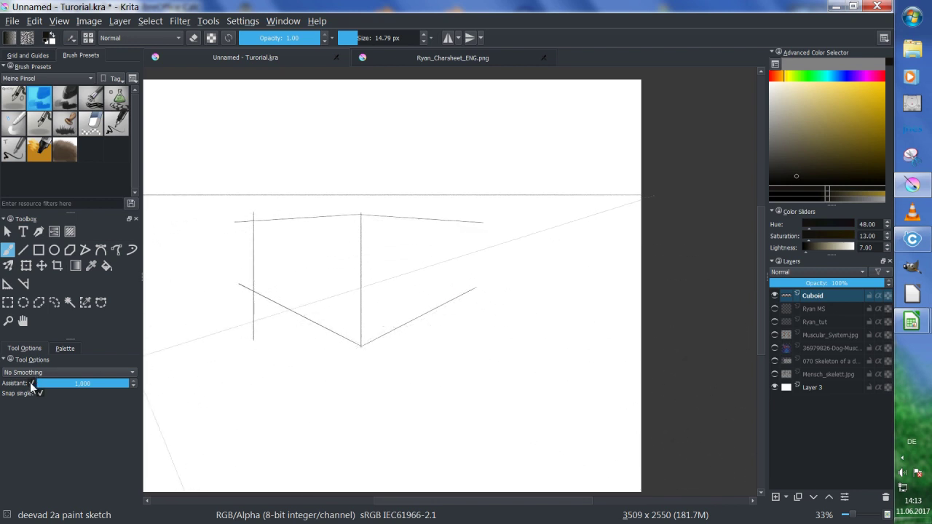
{"action": "key", "text": "v"}
{"action": "left_click_drag", "start_coordinate": [461, 300], "coordinate": [463, 193]}
{"action": "key", "text": "b"}
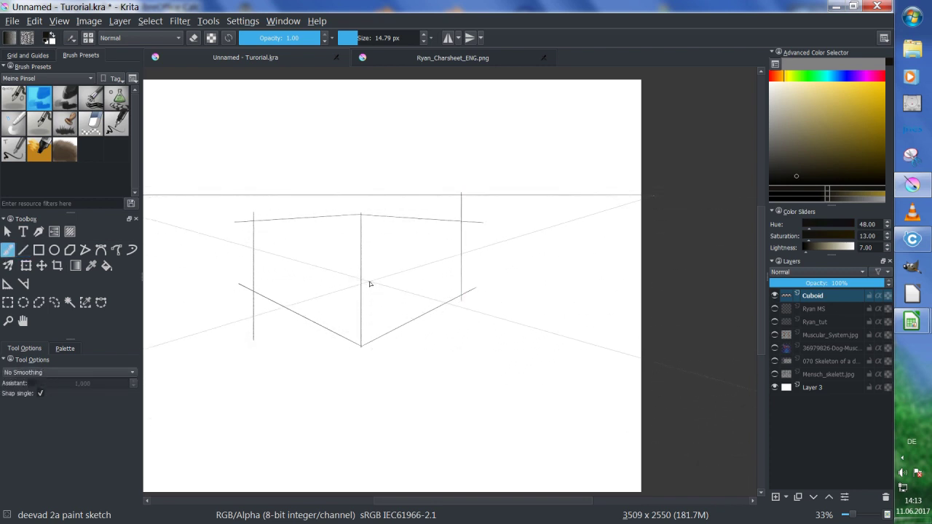
Add the hidden back edges: rear bottom and top lines and the back vertical edge.
{"action": "left_click", "coordinate": [33, 382]}
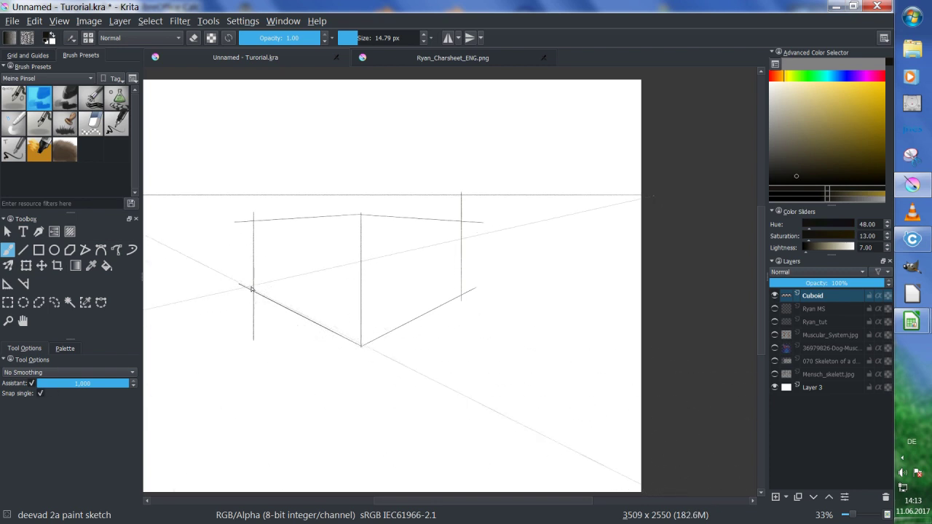
{"action": "left_click_drag", "start_coordinate": [254, 293], "coordinate": [332, 280]}
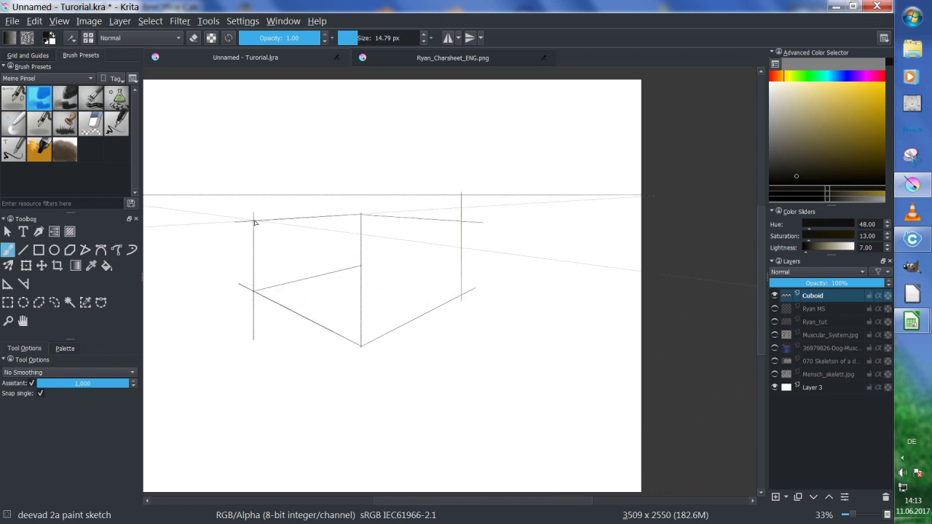
{"action": "left_click_drag", "start_coordinate": [256, 225], "coordinate": [358, 252]}
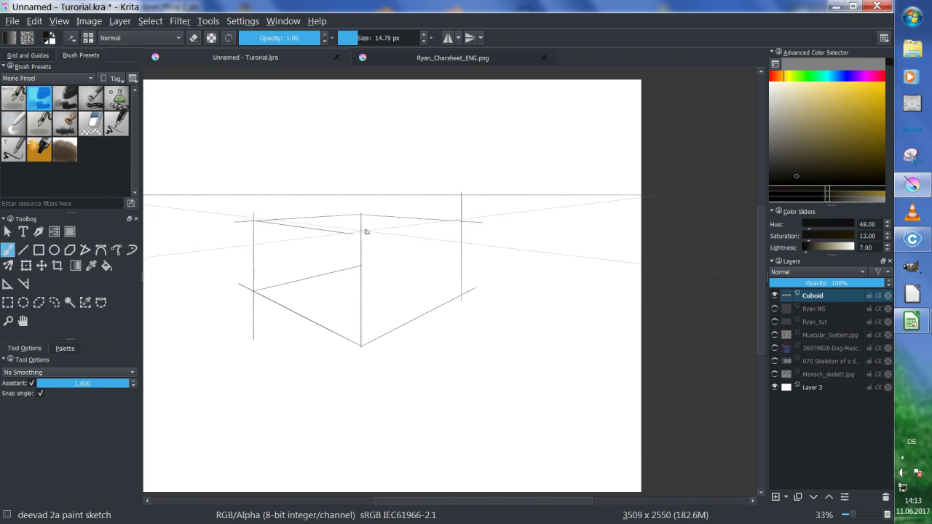
{"action": "left_click_drag", "start_coordinate": [441, 293], "coordinate": [362, 268]}
{"action": "key", "text": "v"}
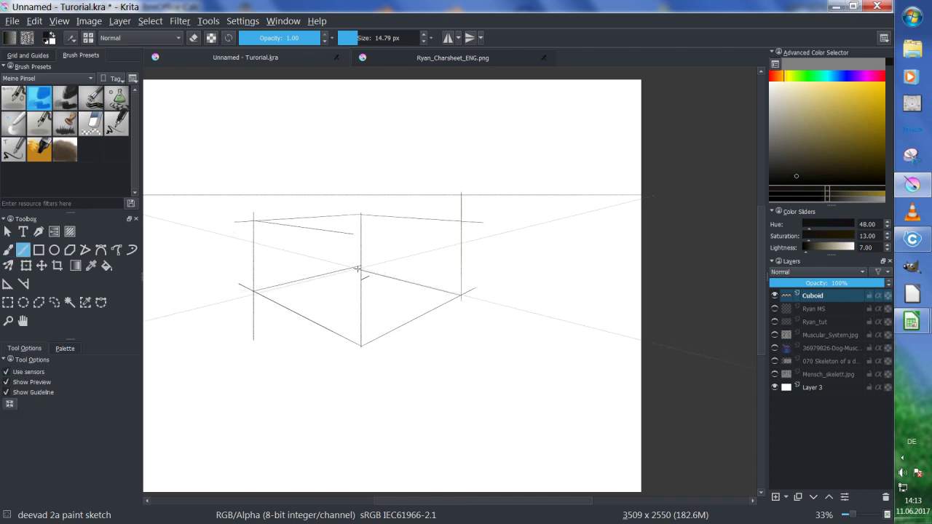
{"action": "left_click_drag", "start_coordinate": [354, 268], "coordinate": [354, 214]}
{"action": "key", "text": "b"}
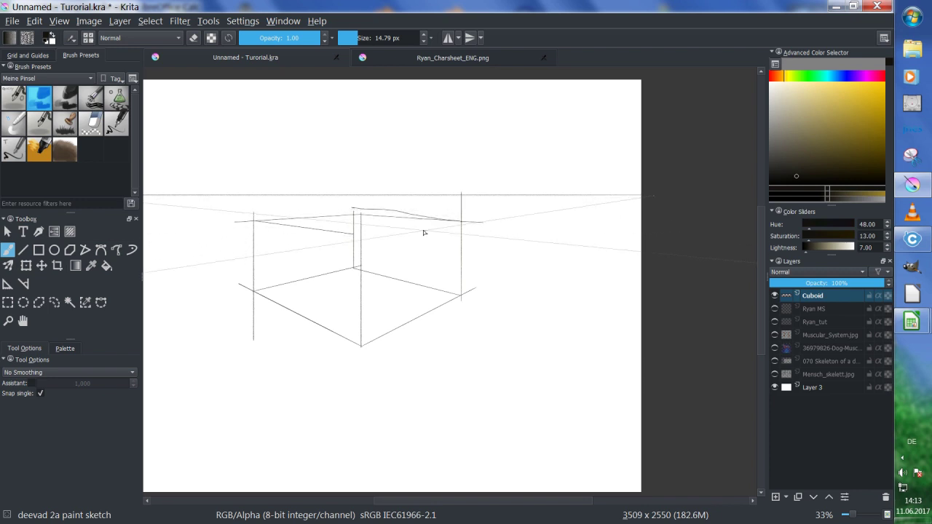
{"action": "left_click", "coordinate": [31, 384]}
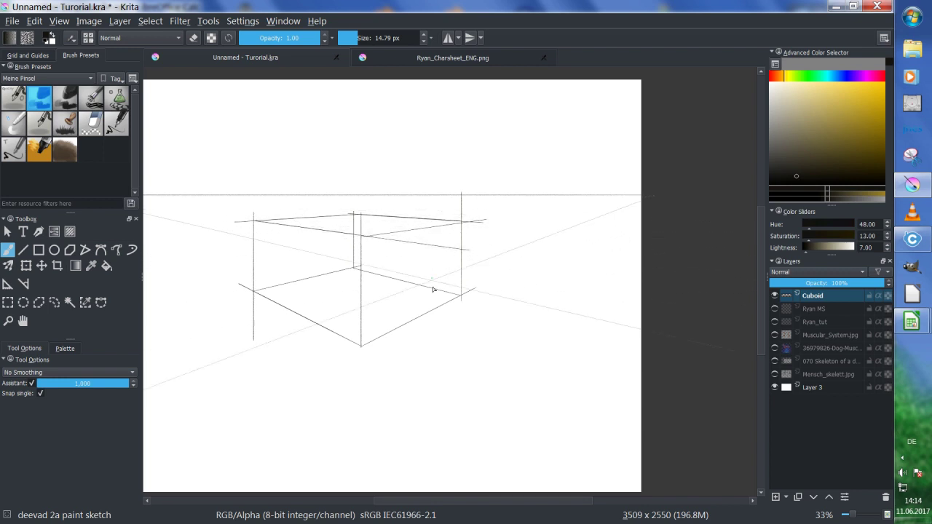
{"action": "key", "text": "period"}
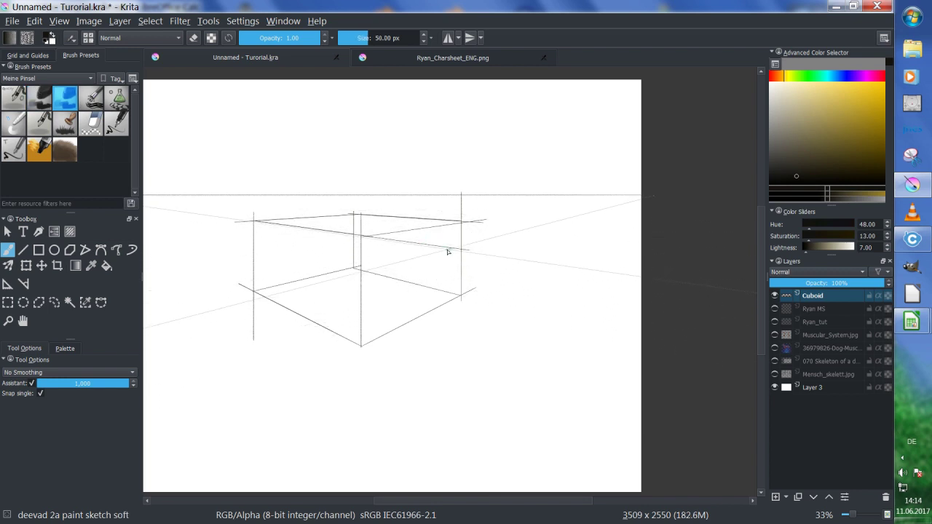
With the hard eraser, remove the overhangs at the right corners and the stray top edge.
{"action": "key", "text": "comma"}
{"action": "key", "text": "e"}
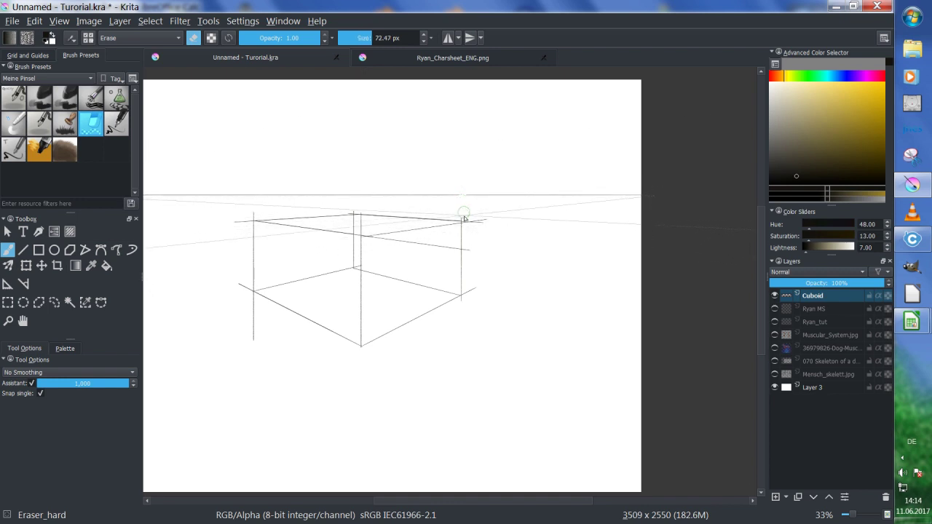
{"action": "left_click", "coordinate": [32, 383]}
{"action": "left_click_drag", "start_coordinate": [489, 222], "coordinate": [483, 221]}
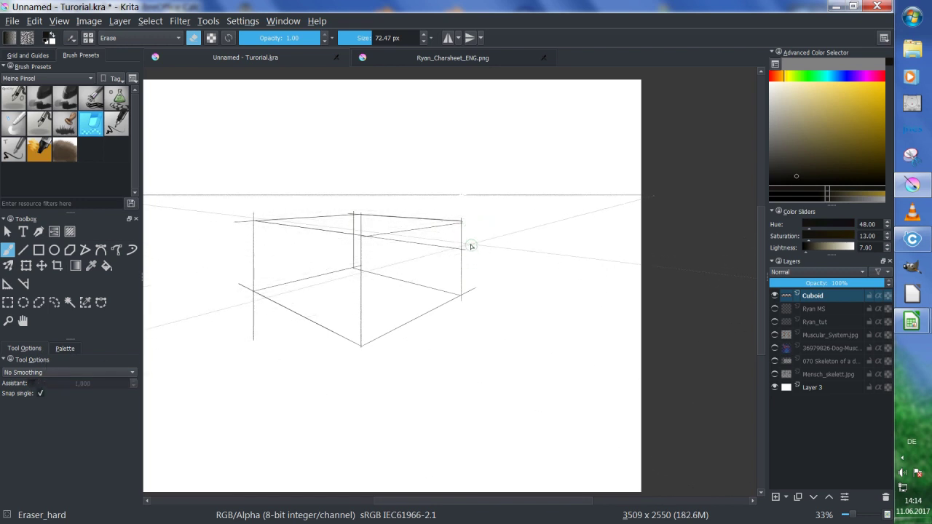
{"action": "left_click_drag", "start_coordinate": [478, 287], "coordinate": [465, 295]}
{"action": "left_click_drag", "start_coordinate": [450, 254], "coordinate": [376, 242]}
Trim the left vertical below the box corner, then zoom in on the cuboid.
{"action": "left_click_drag", "start_coordinate": [251, 293], "coordinate": [252, 370]}
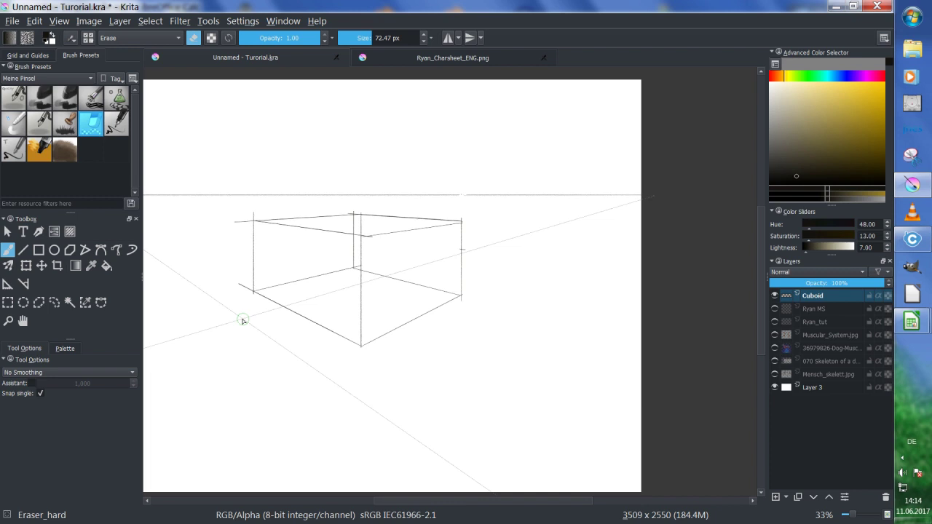
{"action": "left_click_drag", "start_coordinate": [291, 320], "coordinate": [346, 312]}
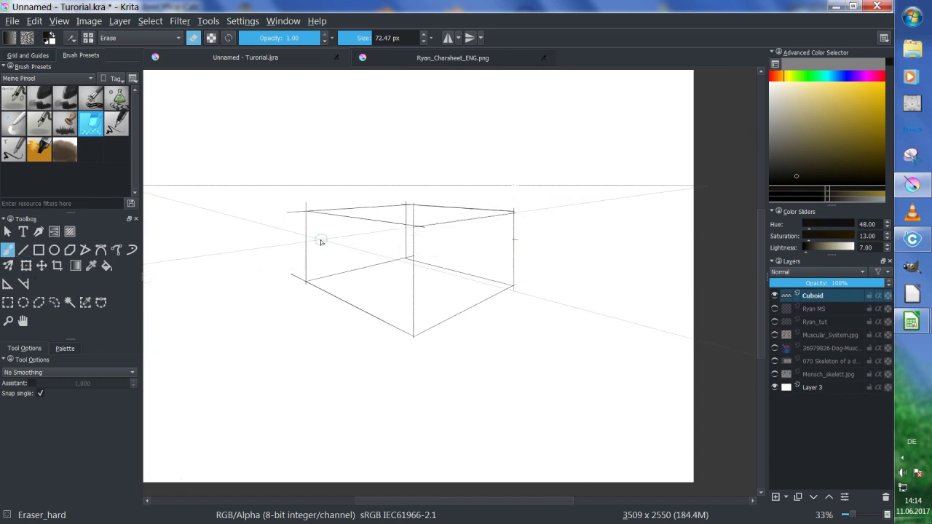
{"action": "key", "text": "ctrl+plus"}
{"action": "key", "text": "ctrl+plus"}
{"action": "mouse_move", "coordinate": [318, 252]}
{"action": "left_mouse_down"}
{"action": "mouse_move", "coordinate": [416, 275]}
{"action": "mouse_move", "coordinate": [430, 264]}
{"action": "left_mouse_up"}
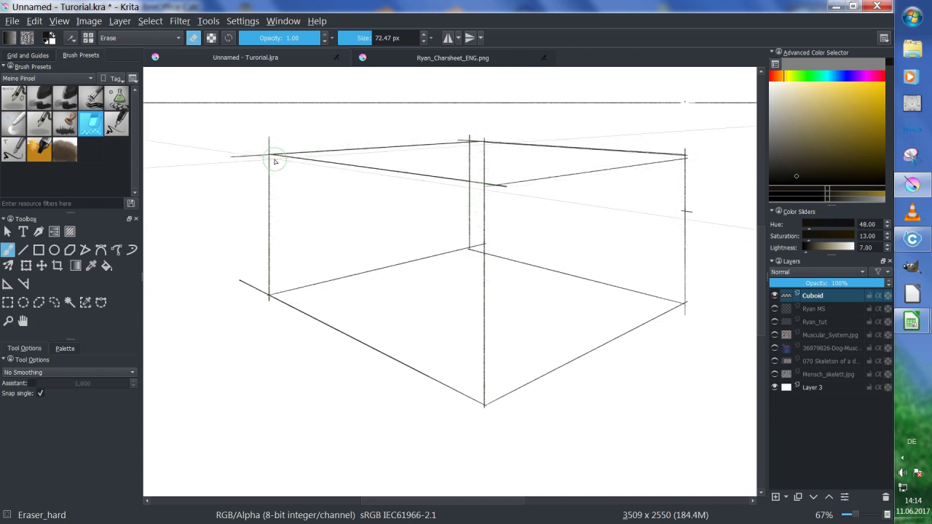
With snapping back on and the deevad 2a sketch brush, retrace both front top edges darker.
{"action": "left_click", "coordinate": [31, 382]}
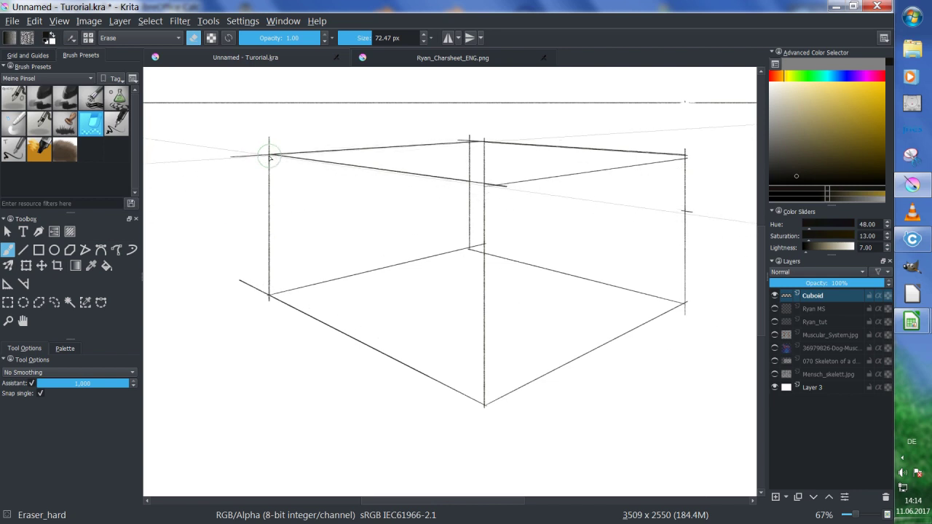
{"action": "key", "text": "slash"}
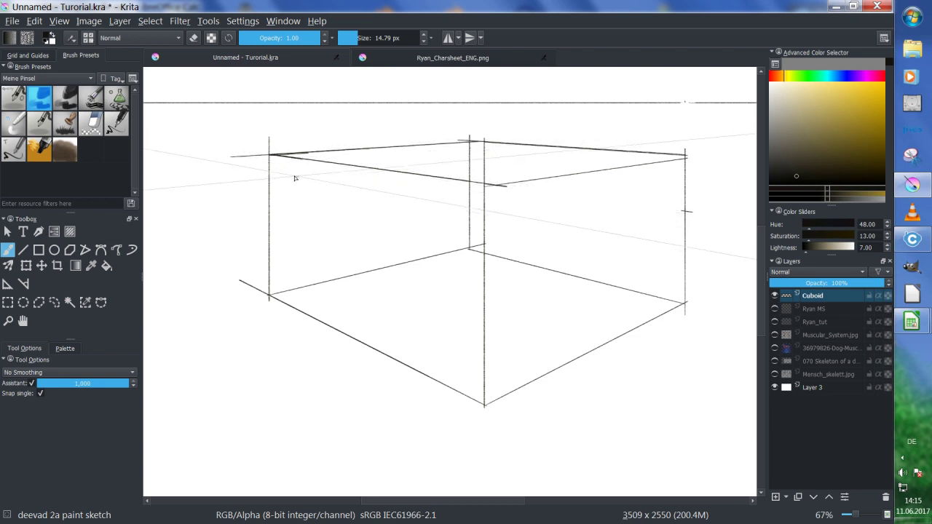
{"action": "mouse_move", "coordinate": [271, 160]}
{"action": "left_mouse_down"}
{"action": "mouse_move", "coordinate": [418, 206]}
{"action": "mouse_move", "coordinate": [483, 214]}
{"action": "mouse_move", "coordinate": [493, 182]}
{"action": "mouse_move", "coordinate": [486, 187]}
{"action": "mouse_move", "coordinate": [658, 166]}
{"action": "left_mouse_up"}
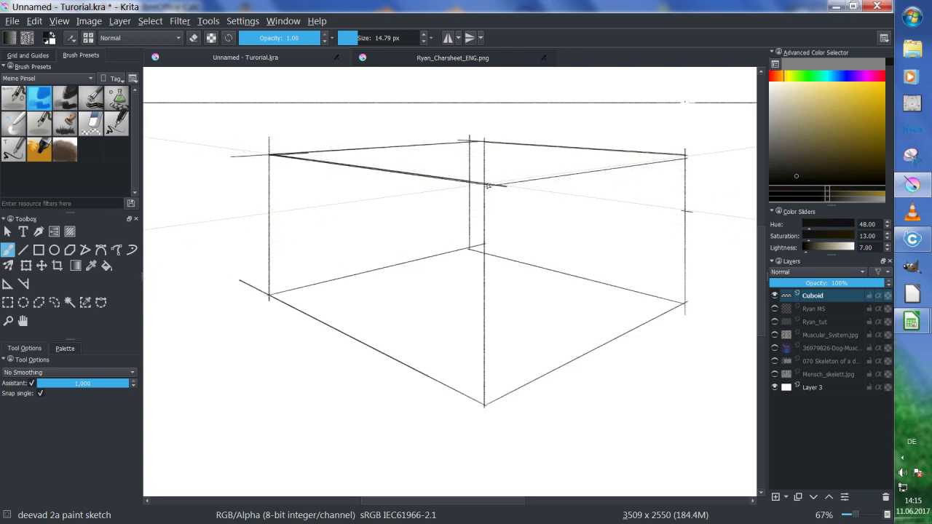
{"action": "left_click_drag", "start_coordinate": [553, 176], "coordinate": [685, 157]}
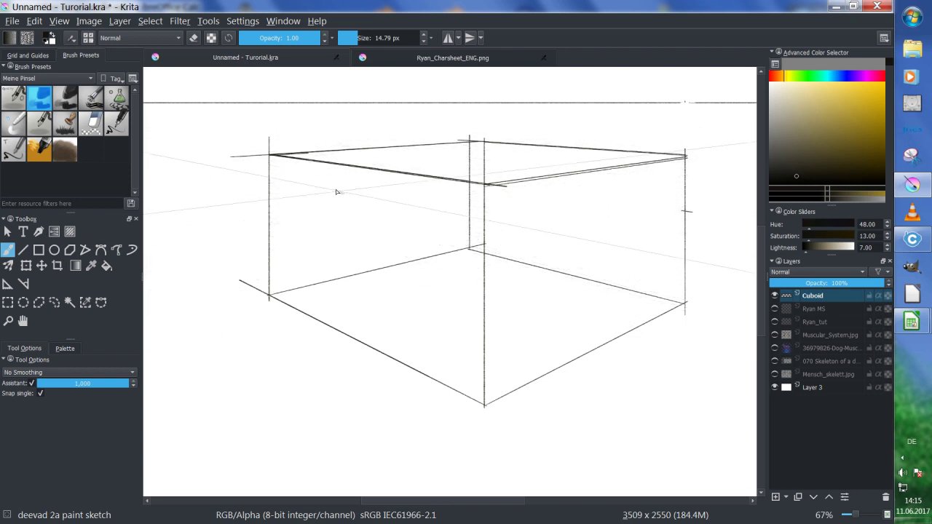
Draw two crossing diagonals and a full-height centre vertical on the cuboid's left face.
{"action": "key", "text": "v"}
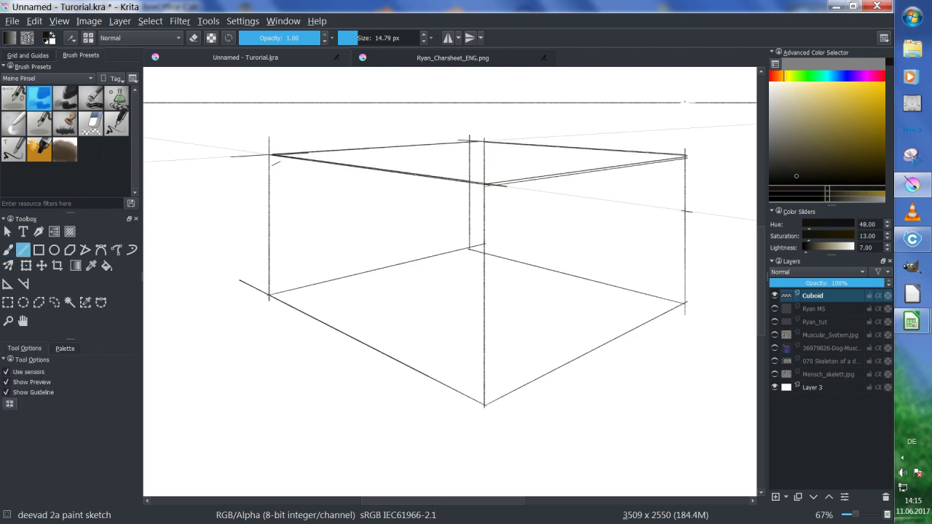
{"action": "mouse_move", "coordinate": [270, 155]}
{"action": "left_mouse_down"}
{"action": "mouse_move", "coordinate": [408, 199]}
{"action": "mouse_move", "coordinate": [469, 249]}
{"action": "left_mouse_up"}
{"action": "key", "text": "b"}
{"action": "key", "text": "v"}
{"action": "left_click_drag", "start_coordinate": [270, 295], "coordinate": [469, 145]}
{"action": "key", "text": "b"}
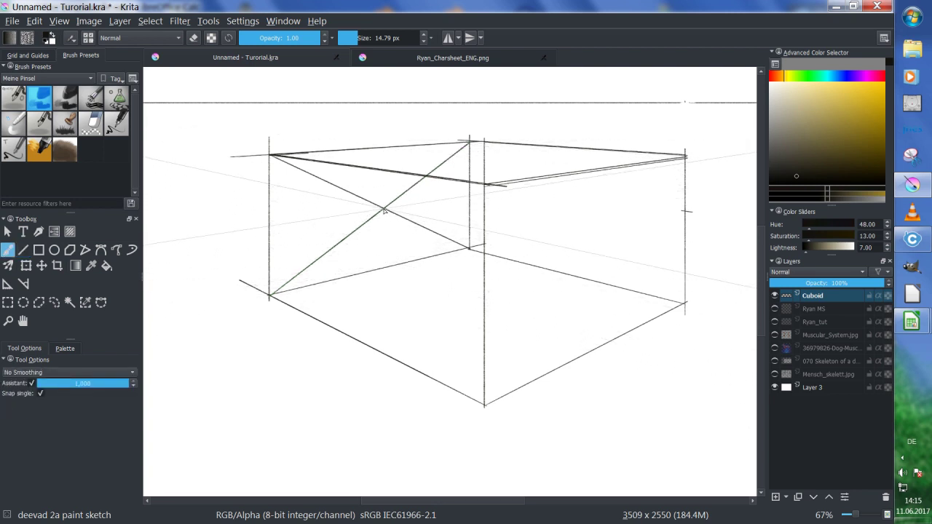
{"action": "key", "text": "v"}
{"action": "left_click_drag", "start_coordinate": [385, 209], "coordinate": [385, 147]}
{"action": "key", "text": "b"}
{"action": "key", "text": "v"}
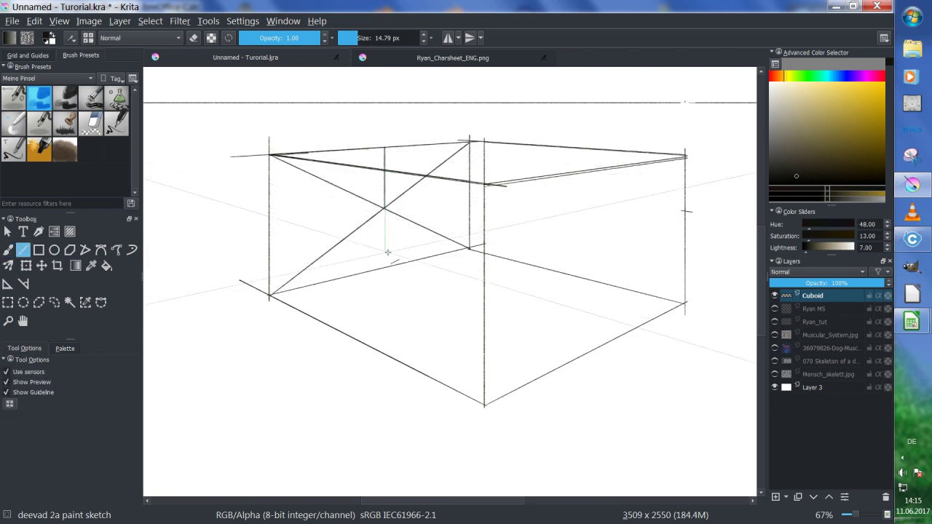
{"action": "left_click_drag", "start_coordinate": [384, 210], "coordinate": [384, 266]}
{"action": "key", "text": "b"}
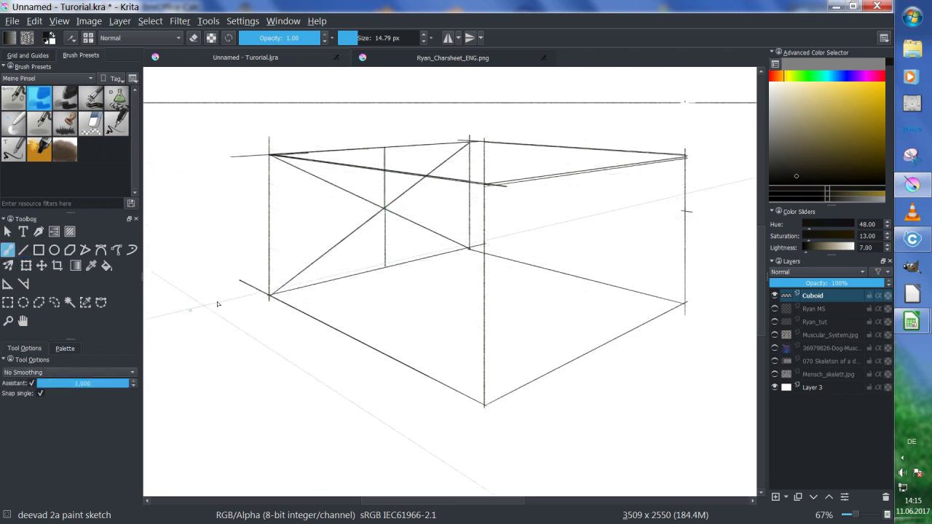
Draw snapped middle lines across the floor and top face, undoing one misplaced line.
{"action": "left_click_drag", "start_coordinate": [386, 270], "coordinate": [549, 342]}
{"action": "key", "text": "ctrl"}
{"action": "key", "text": "ctrl+z"}
{"action": "left_click_drag", "start_coordinate": [388, 271], "coordinate": [606, 369]}
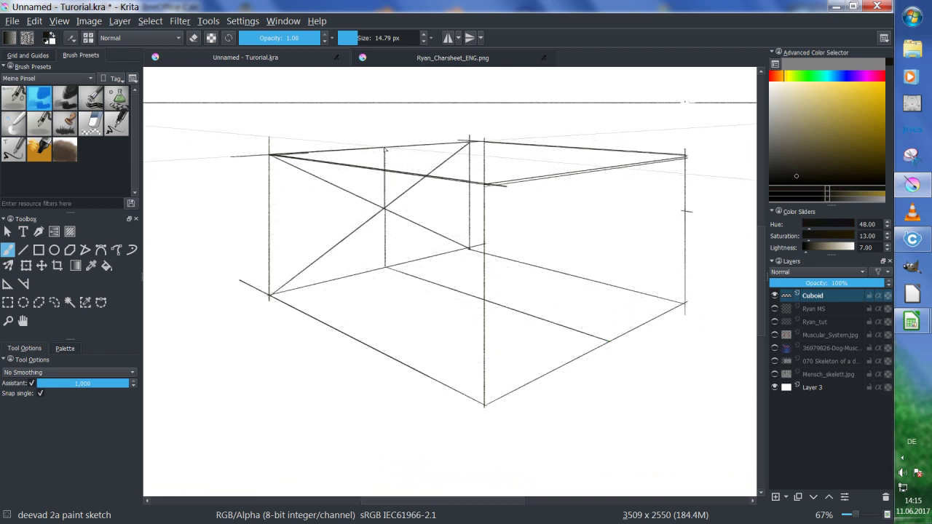
{"action": "mouse_move", "coordinate": [386, 148]}
{"action": "left_mouse_down"}
{"action": "mouse_move", "coordinate": [651, 210]}
{"action": "mouse_move", "coordinate": [614, 171]}
{"action": "mouse_move", "coordinate": [620, 200]}
{"action": "mouse_move", "coordinate": [638, 189]}
{"action": "mouse_move", "coordinate": [609, 240]}
{"action": "mouse_move", "coordinate": [609, 341]}
{"action": "left_mouse_up"}
Add the right face's centre vertical and its two crossing diagonals.
{"action": "key", "text": "v"}
{"action": "key", "text": "b"}
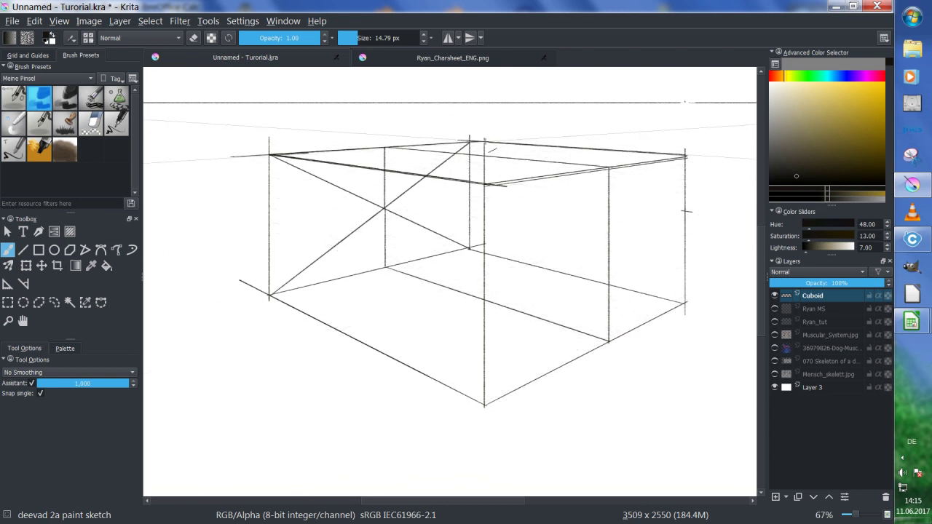
{"action": "key", "text": "v"}
{"action": "mouse_move", "coordinate": [485, 142]}
{"action": "left_mouse_down"}
{"action": "mouse_move", "coordinate": [620, 260]}
{"action": "mouse_move", "coordinate": [684, 301]}
{"action": "left_mouse_up"}
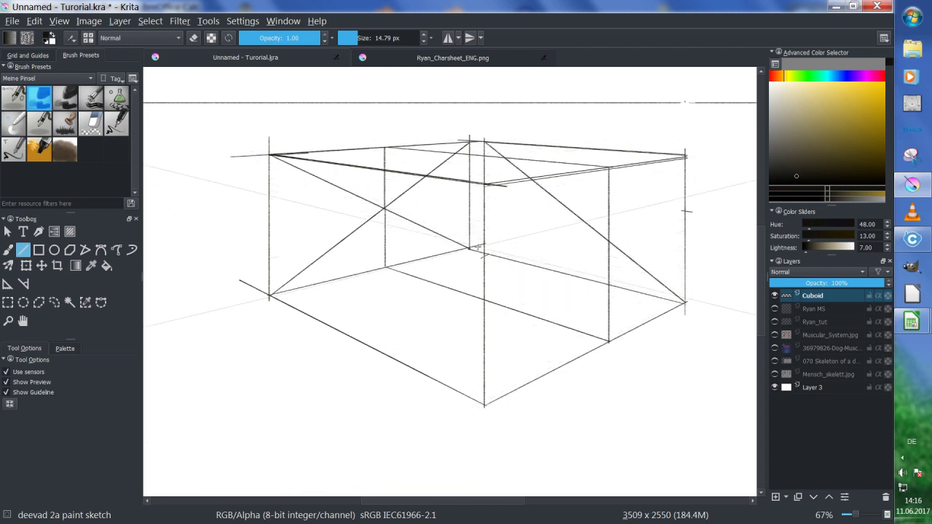
{"action": "key", "text": "b"}
{"action": "key", "text": "v"}
{"action": "left_click_drag", "start_coordinate": [469, 250], "coordinate": [689, 159]}
Draw the inner box's right vertical edge and a perspective-snapped line along its top.
{"action": "key", "text": "b"}
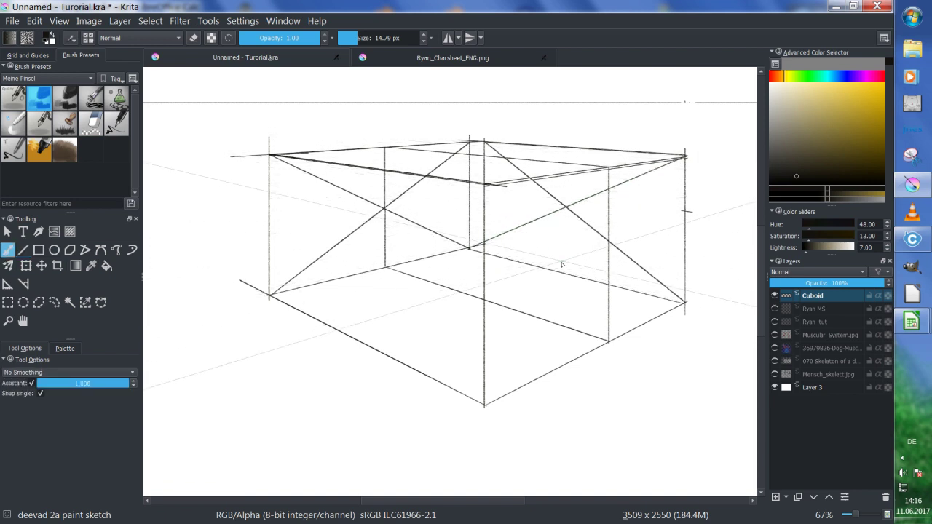
{"action": "key", "text": "v"}
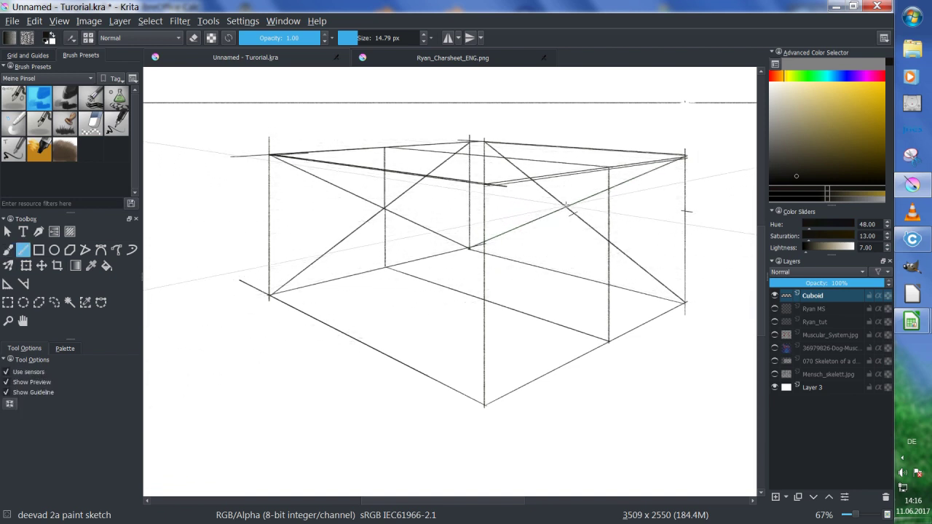
{"action": "mouse_move", "coordinate": [566, 147]}
{"action": "left_mouse_down"}
{"action": "mouse_move", "coordinate": [567, 274]}
{"action": "mouse_move", "coordinate": [444, 320]}
{"action": "left_mouse_up"}
{"action": "key", "text": "b"}
{"action": "left_click_drag", "start_coordinate": [368, 347], "coordinate": [362, 343]}
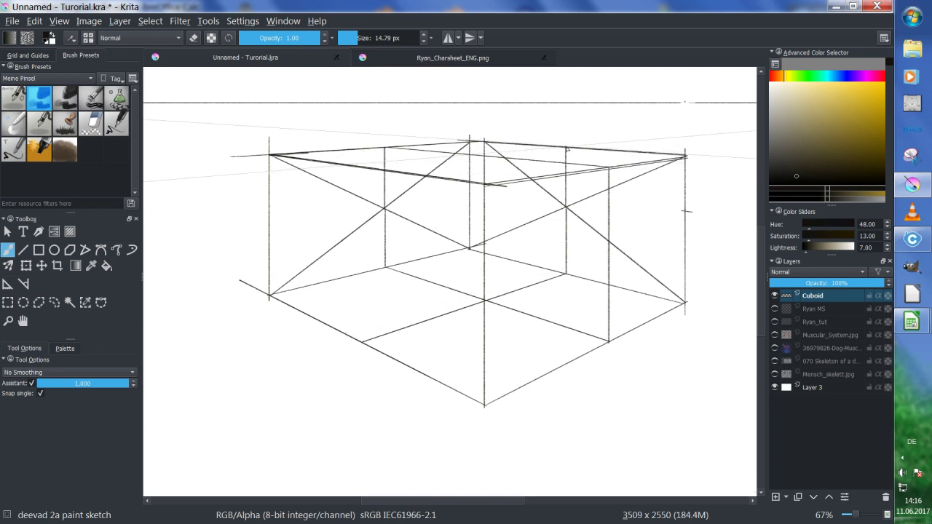
{"action": "left_click_drag", "start_coordinate": [565, 147], "coordinate": [422, 177]}
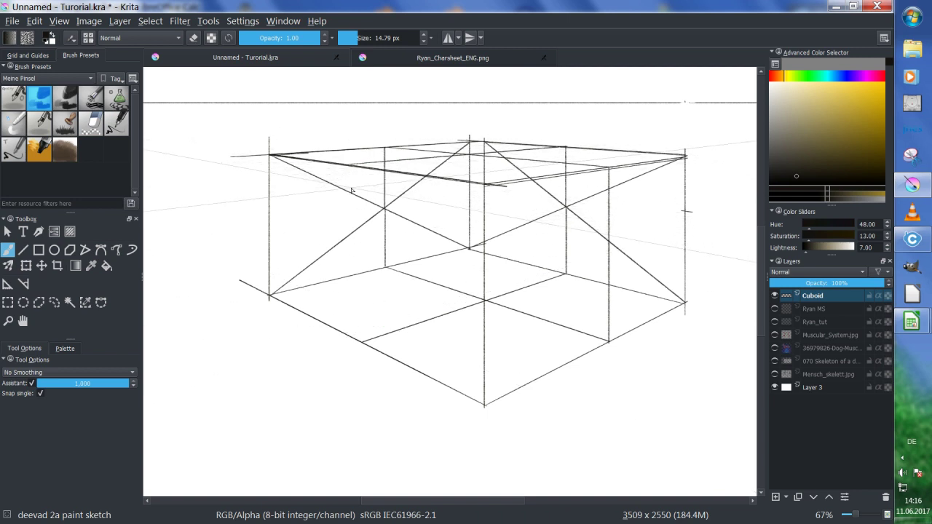
Draw a vertical line from the floor up through the box's middle, redoing the first attempt.
{"action": "key", "text": "v"}
{"action": "left_click_drag", "start_coordinate": [351, 165], "coordinate": [362, 350]}
{"action": "key", "text": "b"}
{"action": "key", "text": "v"}
{"action": "left_click_drag", "start_coordinate": [362, 343], "coordinate": [364, 163]}
{"action": "key", "text": "b"}
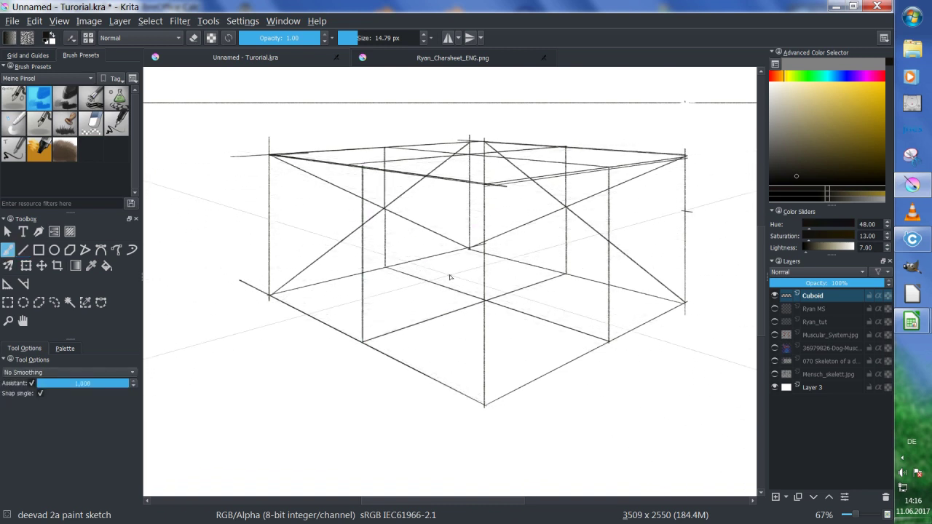
Erase the outer cuboid's lower diagonals and bottom-left strokes with the hard eraser, snapping off.
{"action": "key", "text": "e"}
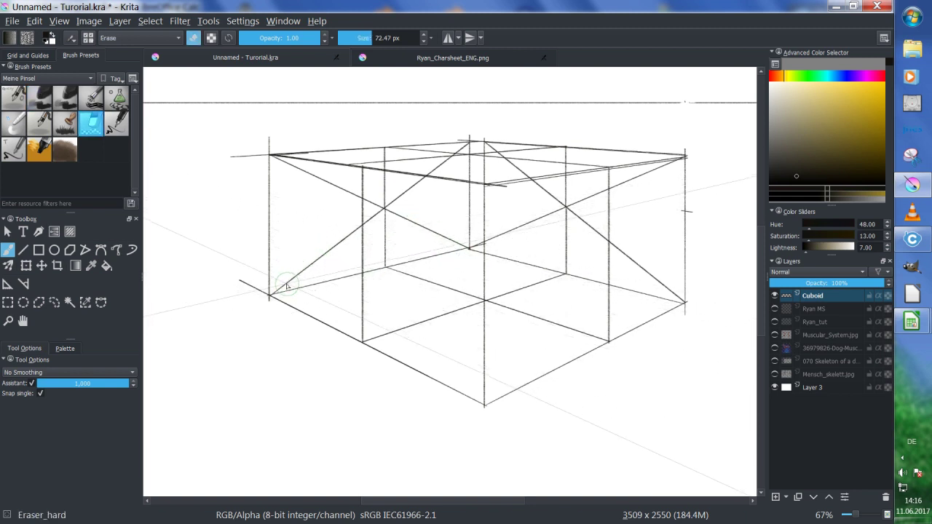
{"action": "mouse_move", "coordinate": [325, 249]}
{"action": "left_mouse_down"}
{"action": "mouse_move", "coordinate": [296, 276]}
{"action": "mouse_move", "coordinate": [322, 271]}
{"action": "mouse_move", "coordinate": [336, 247]}
{"action": "mouse_move", "coordinate": [245, 284]}
{"action": "mouse_move", "coordinate": [342, 246]}
{"action": "mouse_move", "coordinate": [347, 228]}
{"action": "mouse_move", "coordinate": [319, 199]}
{"action": "mouse_move", "coordinate": [338, 195]}
{"action": "mouse_move", "coordinate": [305, 183]}
{"action": "left_mouse_up"}
{"action": "key", "text": "ctrl+shift+l"}
{"action": "left_click_drag", "start_coordinate": [291, 278], "coordinate": [285, 277]}
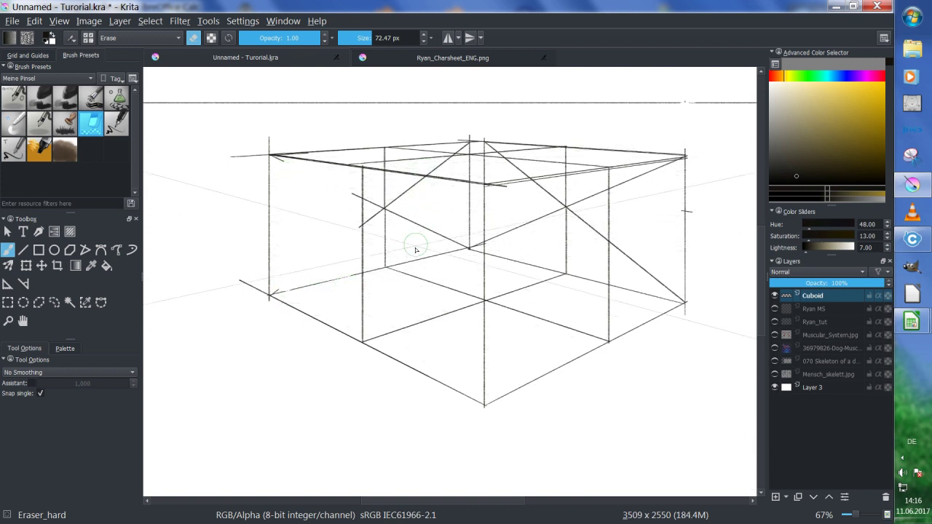
{"action": "mouse_move", "coordinate": [277, 306]}
{"action": "left_mouse_down"}
{"action": "mouse_move", "coordinate": [337, 330]}
{"action": "mouse_move", "coordinate": [392, 374]}
{"action": "mouse_move", "coordinate": [382, 359]}
{"action": "mouse_move", "coordinate": [501, 412]}
{"action": "mouse_move", "coordinate": [486, 333]}
{"action": "left_mouse_up"}
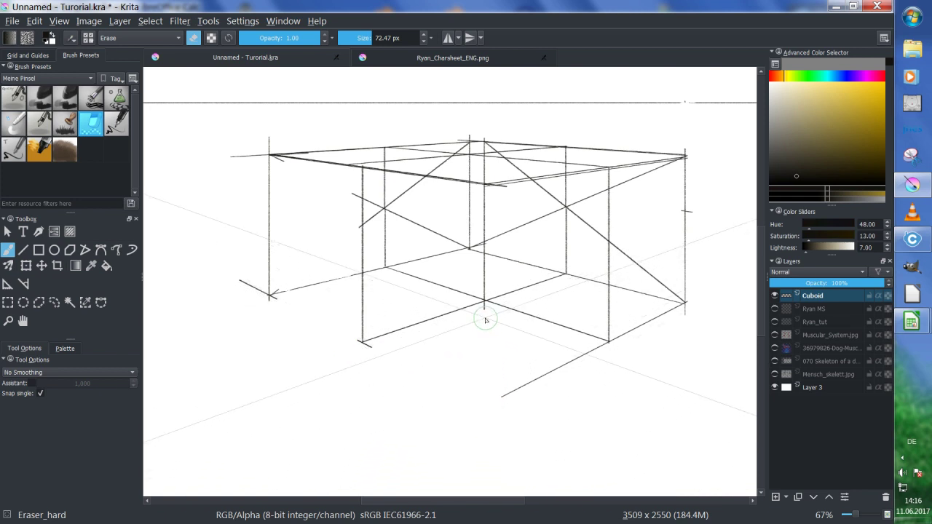
{"action": "mouse_move", "coordinate": [501, 397]}
{"action": "left_mouse_down"}
{"action": "mouse_move", "coordinate": [603, 349]}
{"action": "mouse_move", "coordinate": [649, 310]}
{"action": "mouse_move", "coordinate": [623, 333]}
{"action": "mouse_move", "coordinate": [681, 306]}
{"action": "mouse_move", "coordinate": [625, 246]}
{"action": "mouse_move", "coordinate": [625, 291]}
{"action": "mouse_move", "coordinate": [671, 310]}
{"action": "mouse_move", "coordinate": [689, 254]}
{"action": "mouse_move", "coordinate": [686, 305]}
{"action": "left_mouse_up"}
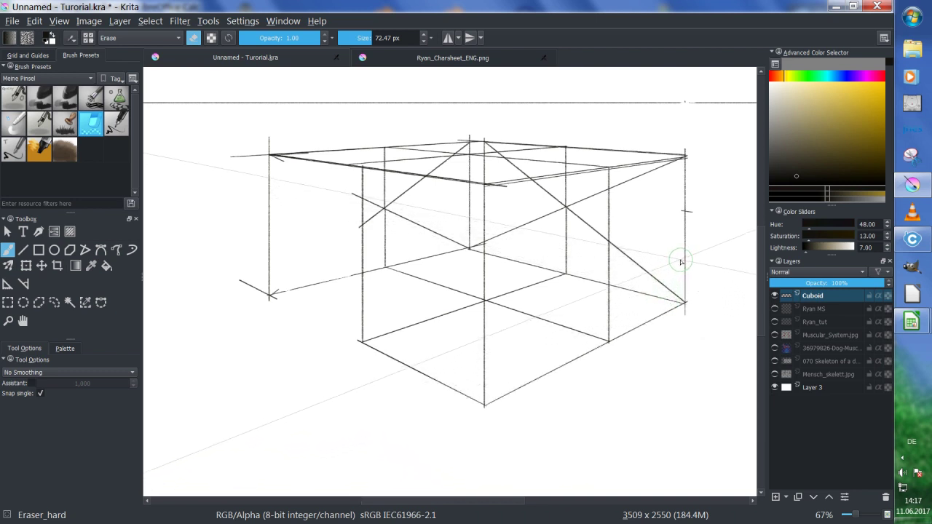
{"action": "key", "text": "slash"}
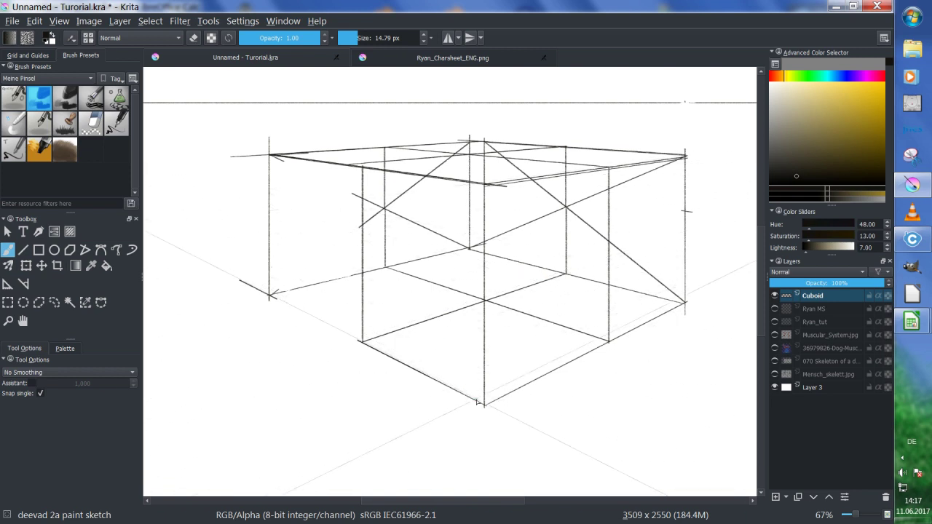
Draw snapped perspective strokes across the box at mid-height, redrawing one along the vanishing guide.
{"action": "key", "text": "v"}
{"action": "key", "text": "b"}
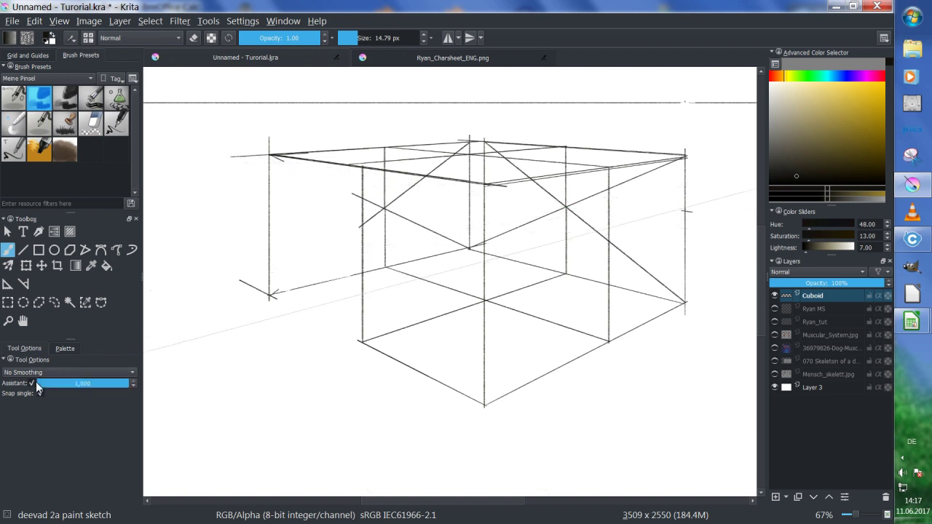
{"action": "left_click_drag", "start_coordinate": [574, 209], "coordinate": [649, 231]}
{"action": "key", "text": "ctrl+z"}
{"action": "left_click_drag", "start_coordinate": [567, 208], "coordinate": [663, 237]}
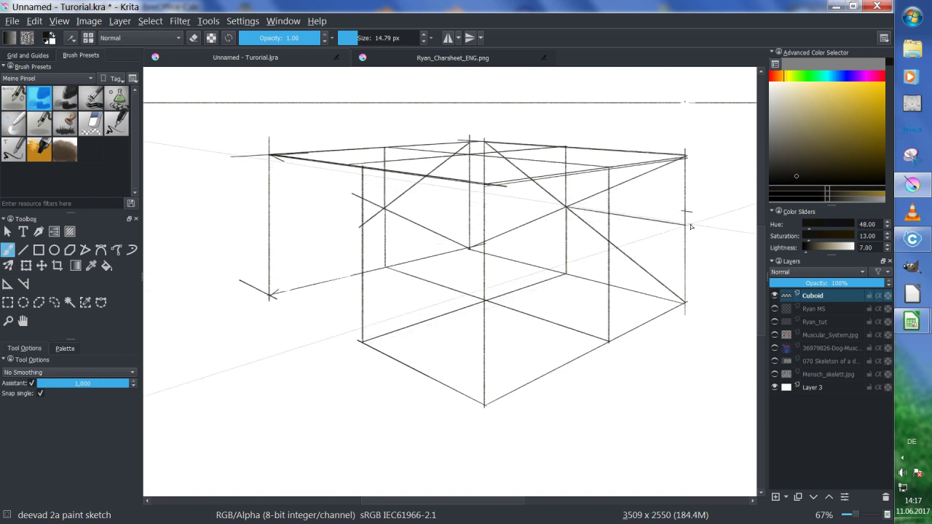
{"action": "mouse_move", "coordinate": [582, 260]}
{"action": "left_mouse_down"}
{"action": "mouse_move", "coordinate": [495, 285]}
{"action": "mouse_move", "coordinate": [354, 267]}
{"action": "mouse_move", "coordinate": [279, 237]}
{"action": "left_mouse_up"}
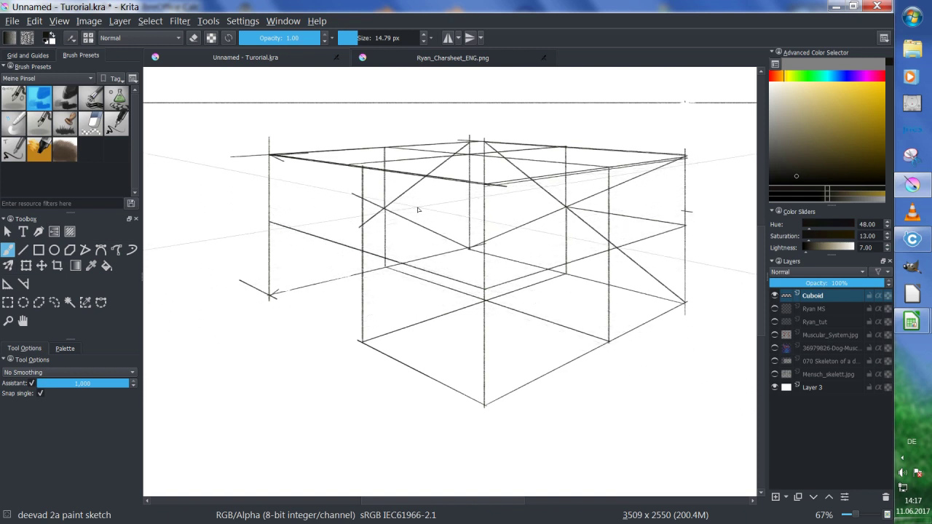
{"action": "left_click_drag", "start_coordinate": [340, 217], "coordinate": [480, 210]}
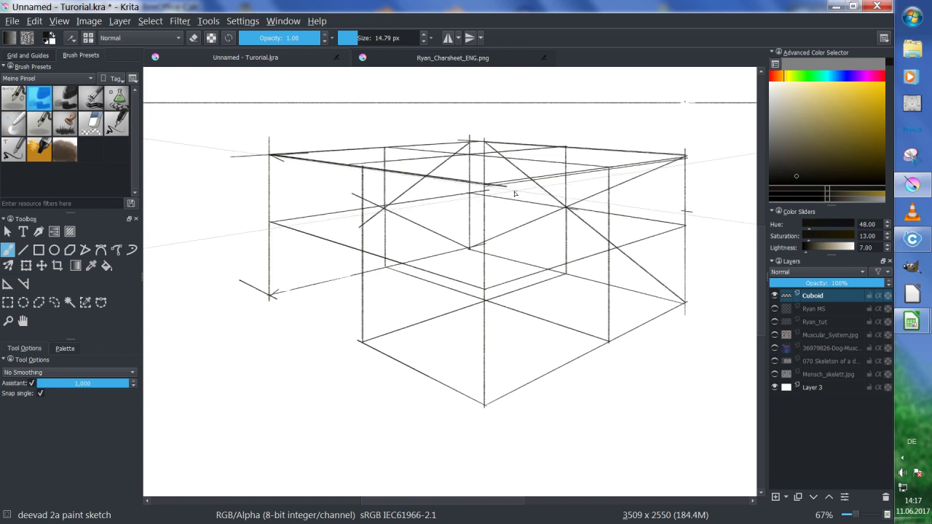
With snapping off, erase the outer cuboid's top-left edges and left vertical edge.
{"action": "key", "text": "e"}
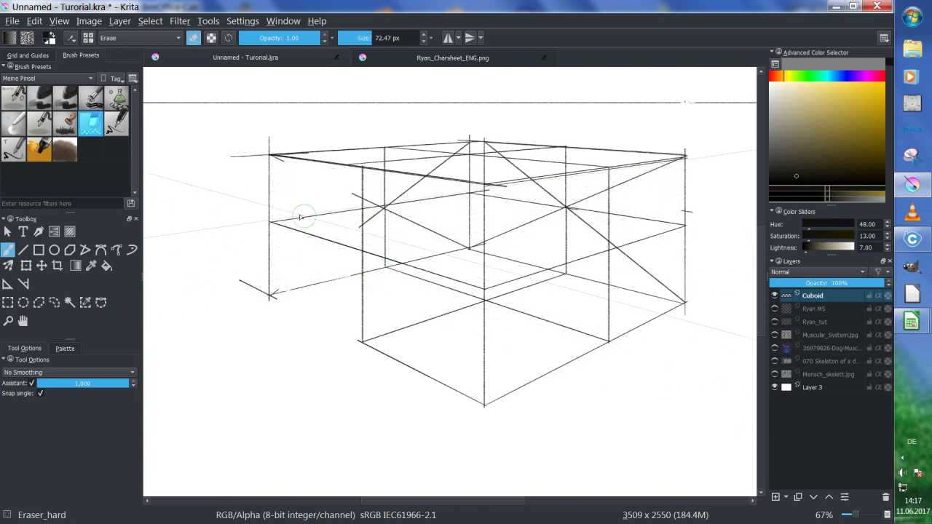
{"action": "left_click_drag", "start_coordinate": [232, 163], "coordinate": [306, 153]}
{"action": "left_click", "coordinate": [32, 383]}
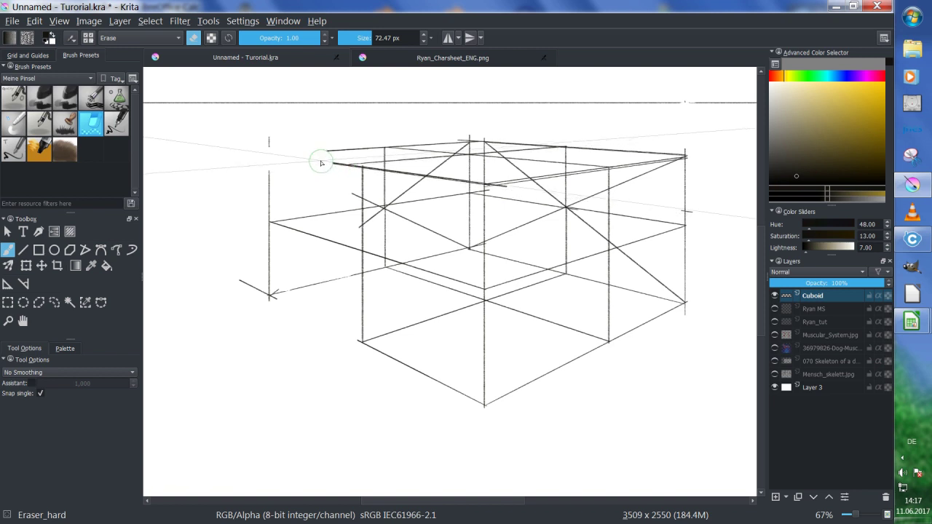
{"action": "left_click_drag", "start_coordinate": [322, 156], "coordinate": [352, 150]}
{"action": "mouse_move", "coordinate": [267, 124]}
{"action": "left_mouse_down"}
{"action": "mouse_move", "coordinate": [262, 204]}
{"action": "mouse_move", "coordinate": [276, 262]}
{"action": "mouse_move", "coordinate": [269, 238]}
{"action": "mouse_move", "coordinate": [270, 278]}
{"action": "mouse_move", "coordinate": [236, 277]}
{"action": "mouse_move", "coordinate": [276, 297]}
{"action": "mouse_move", "coordinate": [343, 275]}
{"action": "left_mouse_up"}
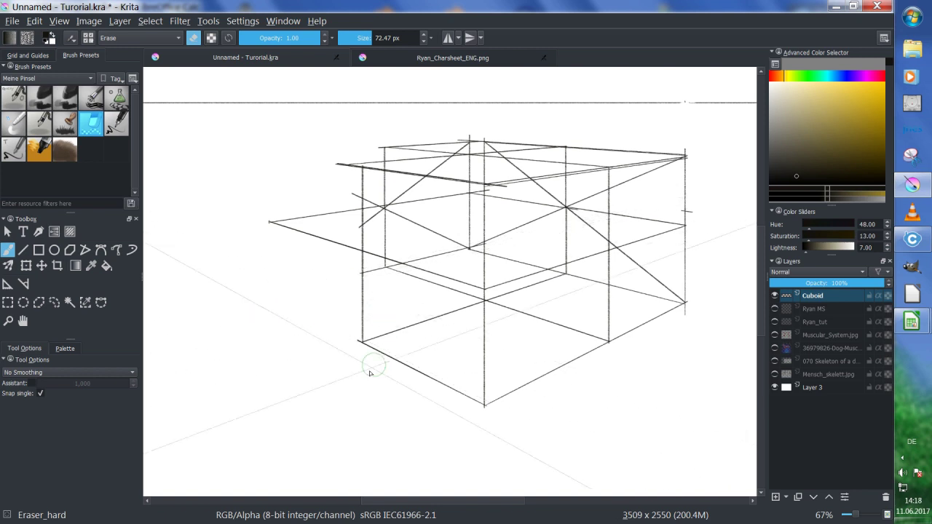
{"action": "mouse_move", "coordinate": [374, 355]}
{"action": "left_mouse_down"}
{"action": "mouse_move", "coordinate": [506, 407]}
{"action": "mouse_move", "coordinate": [488, 397]}
{"action": "mouse_move", "coordinate": [488, 317]}
{"action": "mouse_move", "coordinate": [510, 396]}
{"action": "mouse_move", "coordinate": [659, 326]}
{"action": "mouse_move", "coordinate": [623, 333]}
{"action": "mouse_move", "coordinate": [626, 287]}
{"action": "mouse_move", "coordinate": [677, 309]}
{"action": "mouse_move", "coordinate": [653, 317]}
{"action": "mouse_move", "coordinate": [689, 271]}
{"action": "mouse_move", "coordinate": [685, 246]}
{"action": "mouse_move", "coordinate": [668, 280]}
{"action": "mouse_move", "coordinate": [628, 263]}
{"action": "mouse_move", "coordinate": [645, 237]}
{"action": "mouse_move", "coordinate": [564, 213]}
{"action": "mouse_move", "coordinate": [587, 230]}
{"action": "left_mouse_up"}
Shrink the eraser to 52 px and trim the right vertical and top-edge overshoots.
{"action": "key", "text": "ctrl+z"}
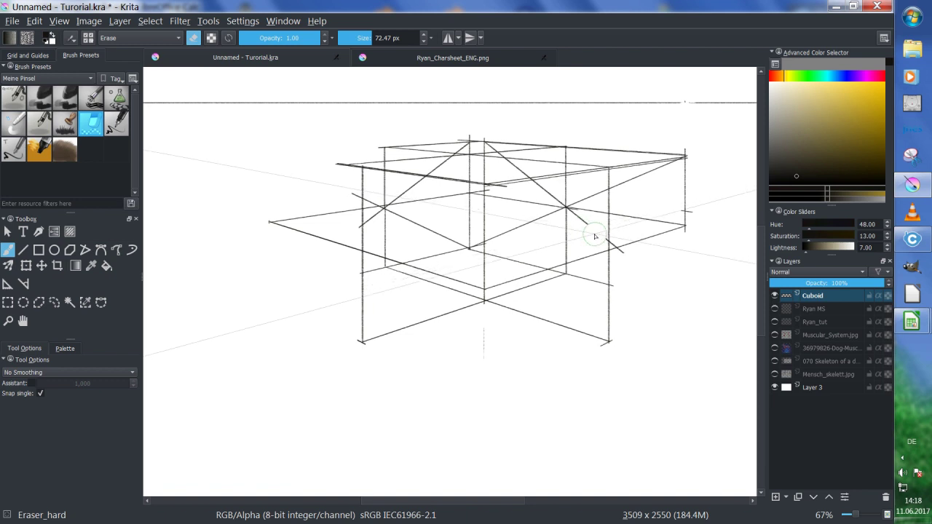
{"action": "key", "text": "bracketleft"}
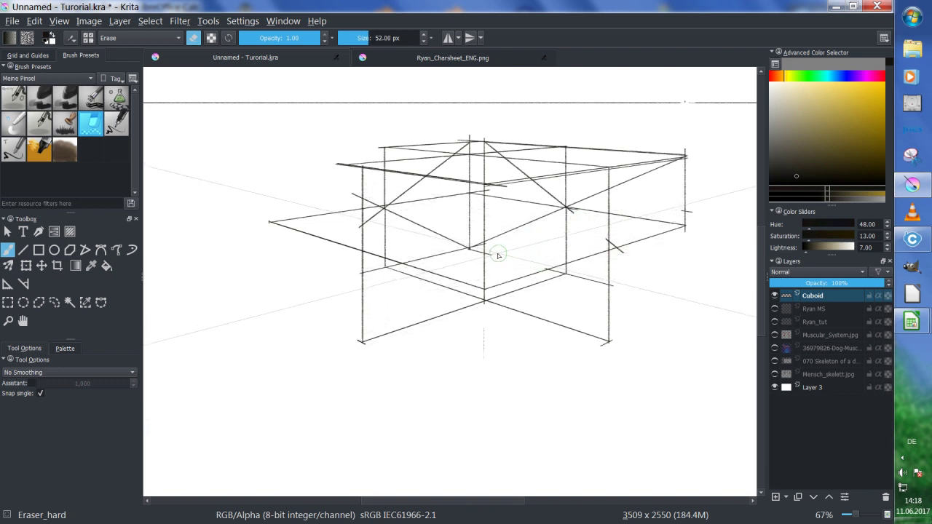
{"action": "mouse_move", "coordinate": [499, 255]}
{"action": "left_mouse_down"}
{"action": "mouse_move", "coordinate": [427, 246]}
{"action": "mouse_move", "coordinate": [416, 254]}
{"action": "mouse_move", "coordinate": [454, 256]}
{"action": "mouse_move", "coordinate": [470, 225]}
{"action": "left_mouse_up"}
{"action": "key", "text": "ctrl+z"}
{"action": "mouse_move", "coordinate": [472, 253]}
{"action": "left_mouse_down"}
{"action": "mouse_move", "coordinate": [397, 215]}
{"action": "mouse_move", "coordinate": [437, 229]}
{"action": "mouse_move", "coordinate": [460, 253]}
{"action": "mouse_move", "coordinate": [471, 210]}
{"action": "mouse_move", "coordinate": [498, 239]}
{"action": "mouse_move", "coordinate": [550, 219]}
{"action": "mouse_move", "coordinate": [551, 178]}
{"action": "mouse_move", "coordinate": [498, 180]}
{"action": "mouse_move", "coordinate": [508, 171]}
{"action": "mouse_move", "coordinate": [539, 190]}
{"action": "mouse_move", "coordinate": [490, 182]}
{"action": "left_mouse_up"}
{"action": "left_click_drag", "start_coordinate": [374, 183], "coordinate": [374, 179]}
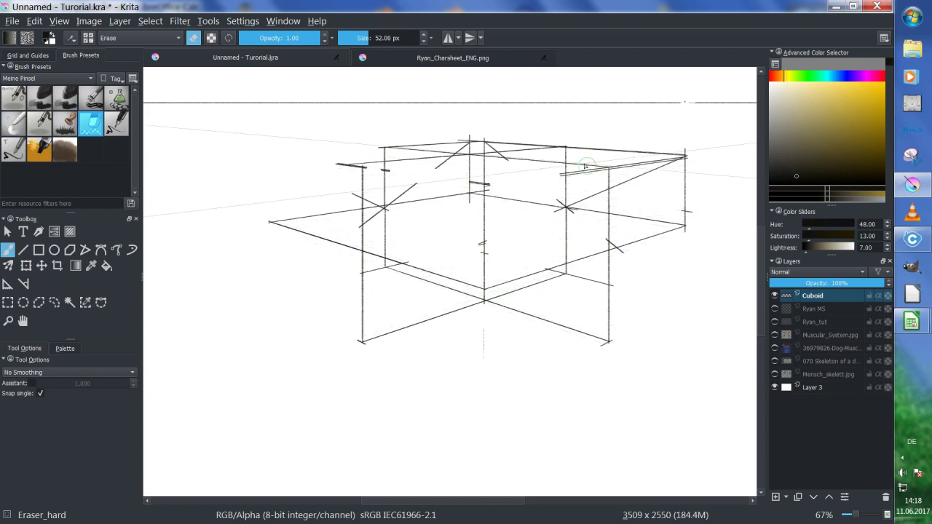
{"action": "mouse_move", "coordinate": [395, 145]}
{"action": "left_mouse_down"}
{"action": "mouse_move", "coordinate": [516, 139]}
{"action": "mouse_move", "coordinate": [625, 154]}
{"action": "mouse_move", "coordinate": [590, 143]}
{"action": "mouse_move", "coordinate": [623, 155]}
{"action": "mouse_move", "coordinate": [630, 170]}
{"action": "mouse_move", "coordinate": [572, 179]}
{"action": "mouse_move", "coordinate": [597, 179]}
{"action": "left_mouse_up"}
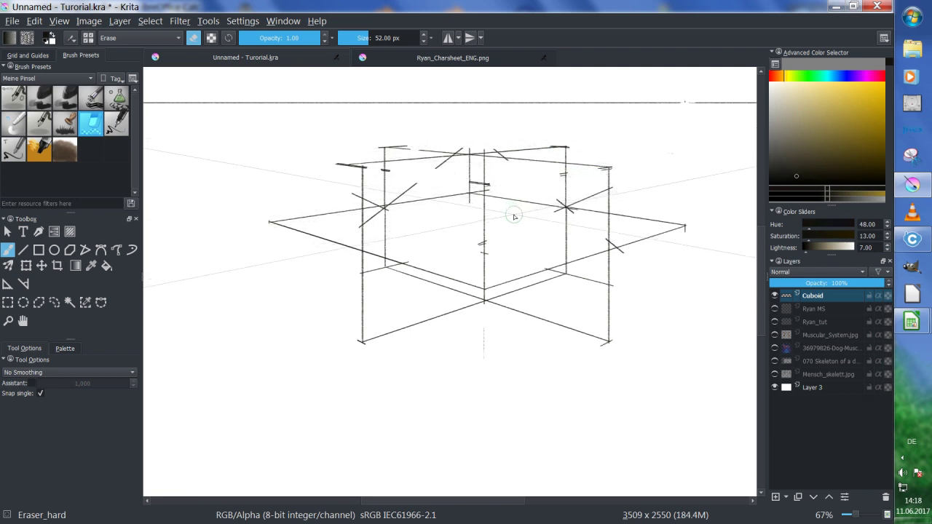
Fade the Cuboid layer's lines with HSV Adjustment, setting Lightness to 37.
{"action": "key", "text": "slash"}
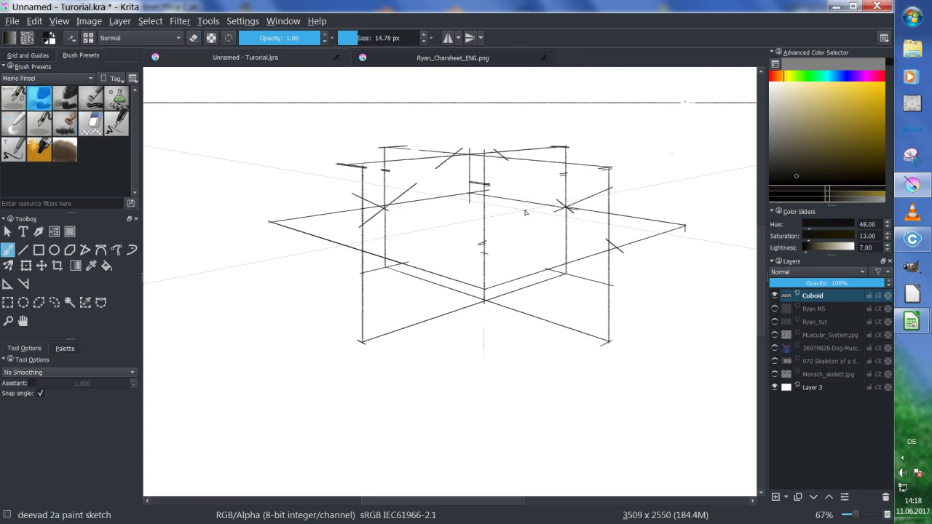
{"action": "left_click", "coordinate": [181, 22]}
{"action": "mouse_move", "coordinate": [242, 56]}
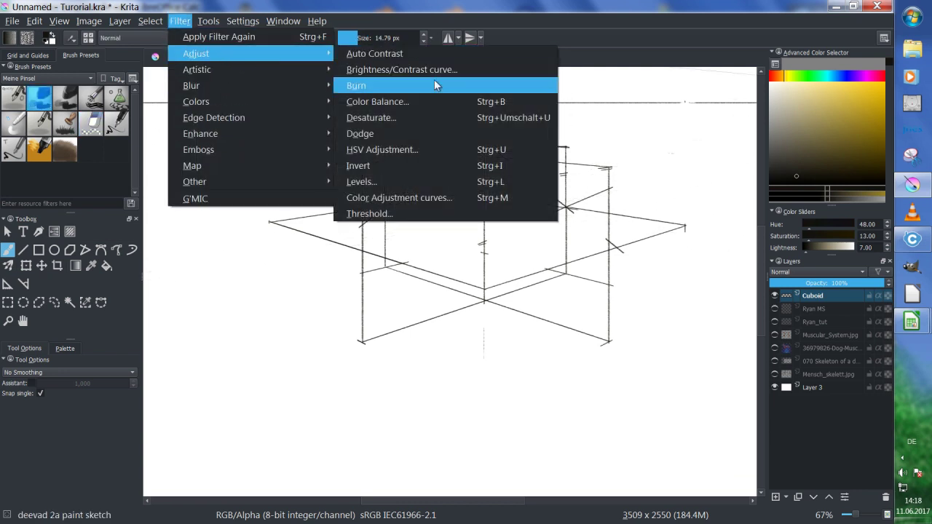
{"action": "left_click", "coordinate": [403, 153]}
{"action": "left_click_drag", "start_coordinate": [480, 218], "coordinate": [486, 275]}
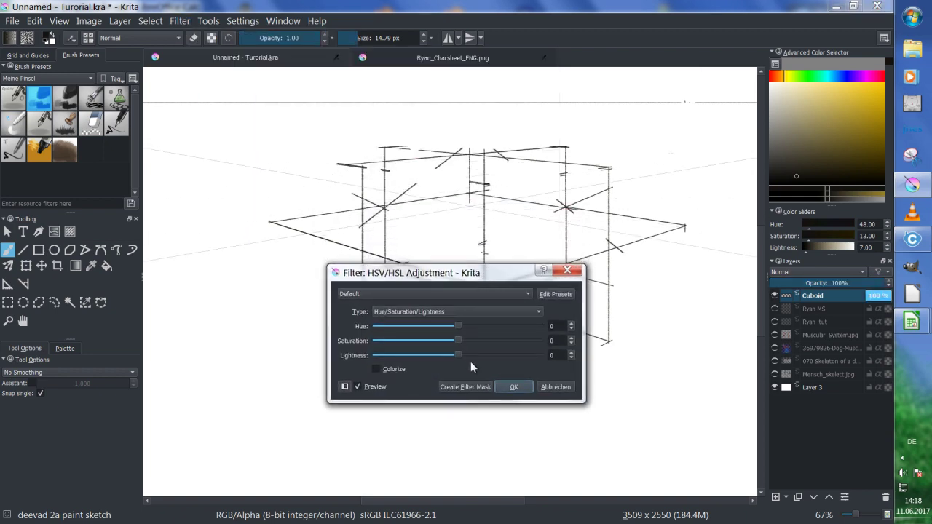
{"action": "left_click_drag", "start_coordinate": [458, 356], "coordinate": [485, 356]}
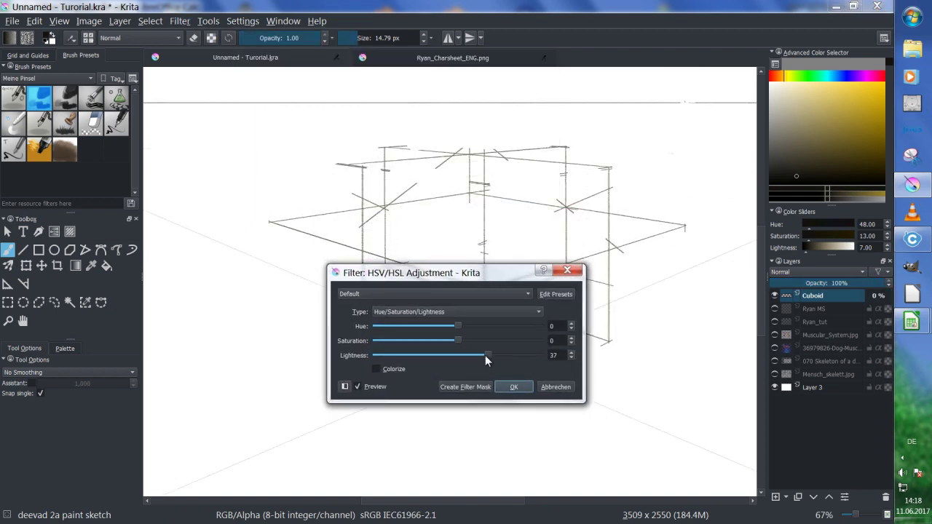
{"action": "left_click", "coordinate": [514, 387]}
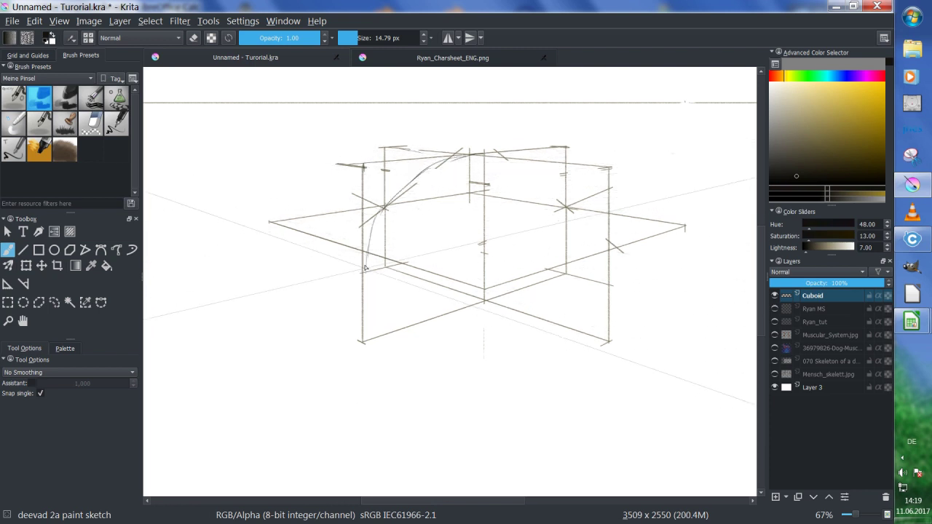
Sketch the body ellipse around the cuboid's middle, closing it and darkening its upper-left arc.
{"action": "mouse_move", "coordinate": [365, 257]}
{"action": "left_mouse_down"}
{"action": "mouse_move", "coordinate": [376, 224]}
{"action": "mouse_move", "coordinate": [417, 187]}
{"action": "mouse_move", "coordinate": [409, 186]}
{"action": "mouse_move", "coordinate": [481, 155]}
{"action": "left_mouse_up"}
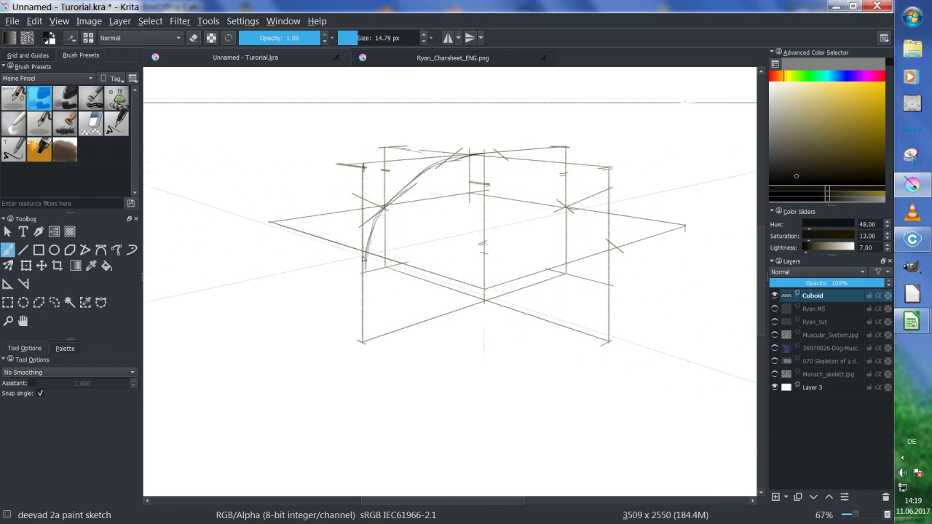
{"action": "mouse_move", "coordinate": [418, 181]}
{"action": "left_mouse_down"}
{"action": "mouse_move", "coordinate": [365, 266]}
{"action": "mouse_move", "coordinate": [376, 287]}
{"action": "mouse_move", "coordinate": [416, 305]}
{"action": "mouse_move", "coordinate": [496, 297]}
{"action": "mouse_move", "coordinate": [474, 307]}
{"action": "mouse_move", "coordinate": [525, 273]}
{"action": "mouse_move", "coordinate": [543, 253]}
{"action": "left_mouse_up"}
{"action": "mouse_move", "coordinate": [567, 209]}
{"action": "left_mouse_down"}
{"action": "mouse_move", "coordinate": [542, 270]}
{"action": "mouse_move", "coordinate": [485, 299]}
{"action": "left_mouse_up"}
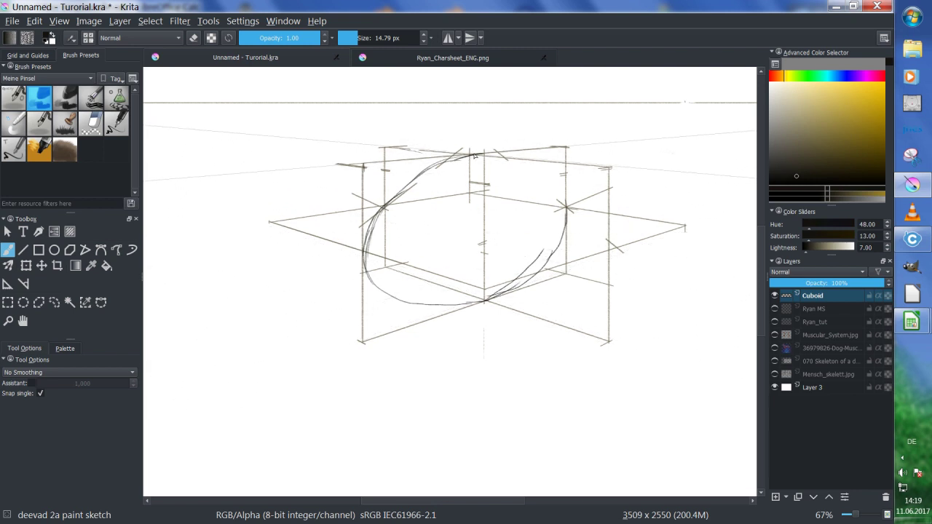
{"action": "mouse_move", "coordinate": [476, 155]}
{"action": "left_mouse_down"}
{"action": "mouse_move", "coordinate": [531, 164]}
{"action": "mouse_move", "coordinate": [567, 215]}
{"action": "mouse_move", "coordinate": [553, 175]}
{"action": "mouse_move", "coordinate": [488, 156]}
{"action": "mouse_move", "coordinate": [545, 170]}
{"action": "left_mouse_up"}
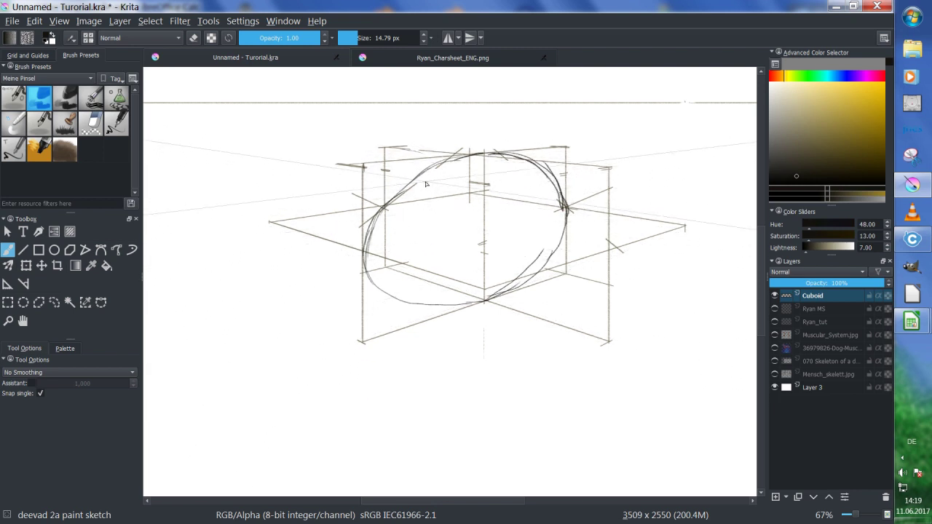
{"action": "left_click_drag", "start_coordinate": [425, 179], "coordinate": [481, 162]}
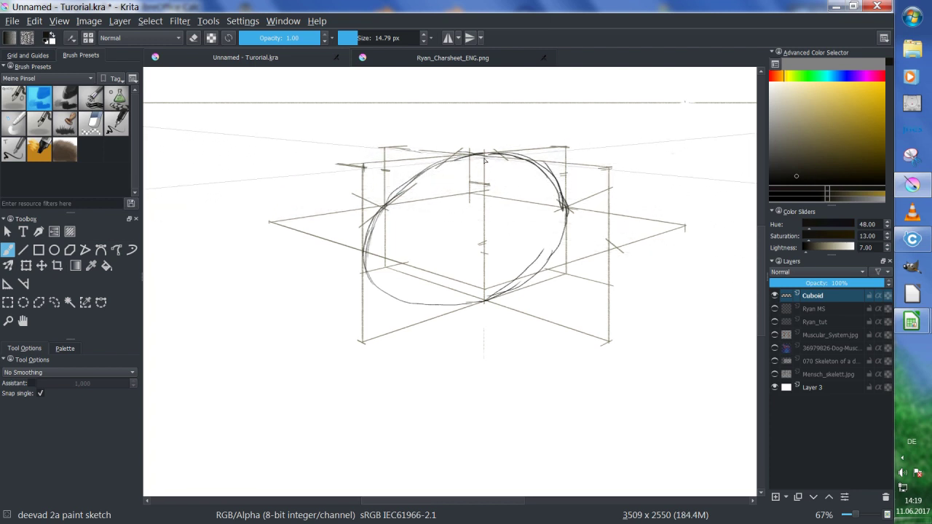
{"action": "mouse_move", "coordinate": [392, 199]}
{"action": "left_mouse_down"}
{"action": "mouse_move", "coordinate": [444, 159]}
{"action": "mouse_move", "coordinate": [410, 183]}
{"action": "mouse_move", "coordinate": [436, 174]}
{"action": "left_mouse_up"}
{"action": "mouse_move", "coordinate": [406, 254]}
{"action": "left_mouse_down"}
{"action": "mouse_move", "coordinate": [479, 299]}
{"action": "mouse_move", "coordinate": [432, 280]}
{"action": "mouse_move", "coordinate": [392, 244]}
{"action": "mouse_move", "coordinate": [388, 223]}
{"action": "left_mouse_up"}
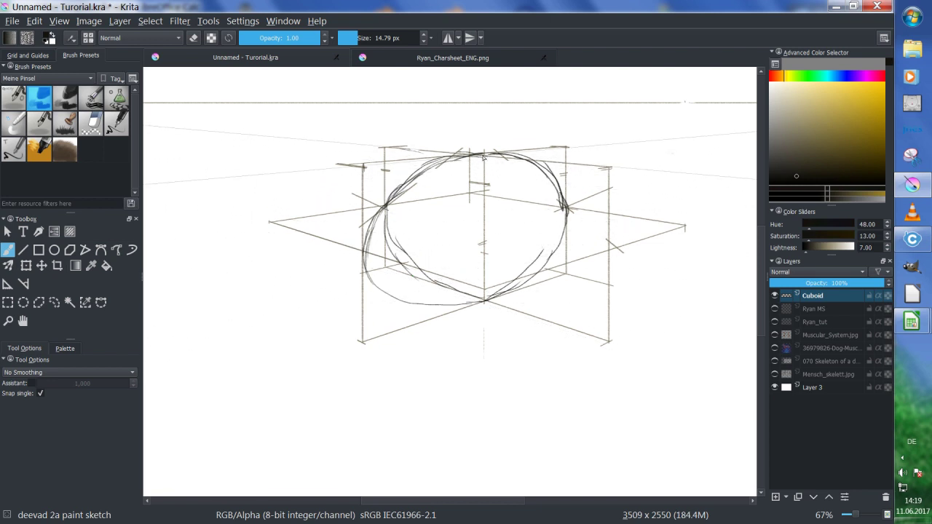
Reinforce the ellipse's right side and lower contour, widening it past both sides.
{"action": "mouse_move", "coordinate": [484, 156]}
{"action": "left_mouse_down"}
{"action": "mouse_move", "coordinate": [553, 175]}
{"action": "mouse_move", "coordinate": [584, 199]}
{"action": "mouse_move", "coordinate": [598, 251]}
{"action": "mouse_move", "coordinate": [602, 241]}
{"action": "mouse_move", "coordinate": [610, 255]}
{"action": "mouse_move", "coordinate": [593, 217]}
{"action": "left_mouse_up"}
{"action": "mouse_move", "coordinate": [562, 184]}
{"action": "left_mouse_down"}
{"action": "mouse_move", "coordinate": [594, 214]}
{"action": "mouse_move", "coordinate": [602, 262]}
{"action": "mouse_move", "coordinate": [613, 255]}
{"action": "mouse_move", "coordinate": [586, 288]}
{"action": "left_mouse_up"}
{"action": "left_click_drag", "start_coordinate": [517, 299], "coordinate": [563, 296]}
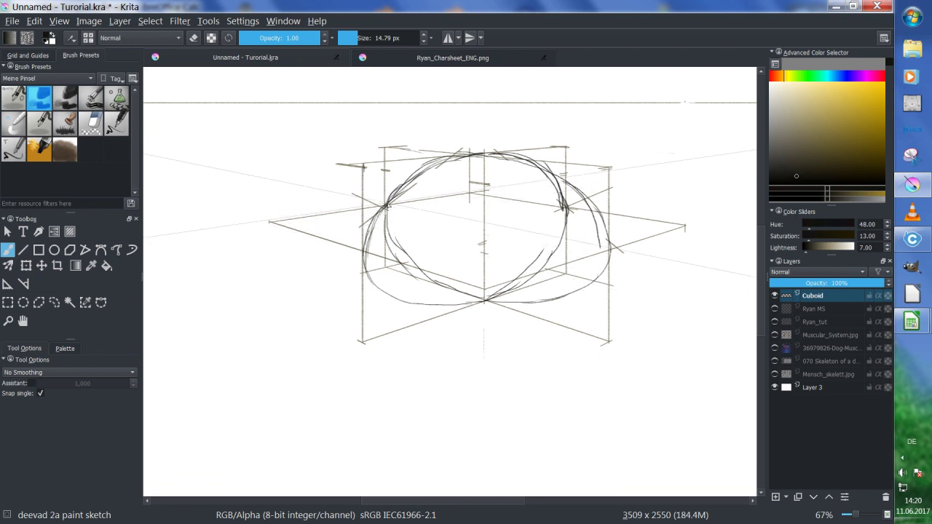
{"action": "mouse_move", "coordinate": [386, 206]}
{"action": "left_mouse_down"}
{"action": "mouse_move", "coordinate": [354, 217]}
{"action": "mouse_move", "coordinate": [351, 235]}
{"action": "mouse_move", "coordinate": [361, 252]}
{"action": "mouse_move", "coordinate": [393, 262]}
{"action": "mouse_move", "coordinate": [352, 249]}
{"action": "mouse_move", "coordinate": [356, 220]}
{"action": "left_mouse_up"}
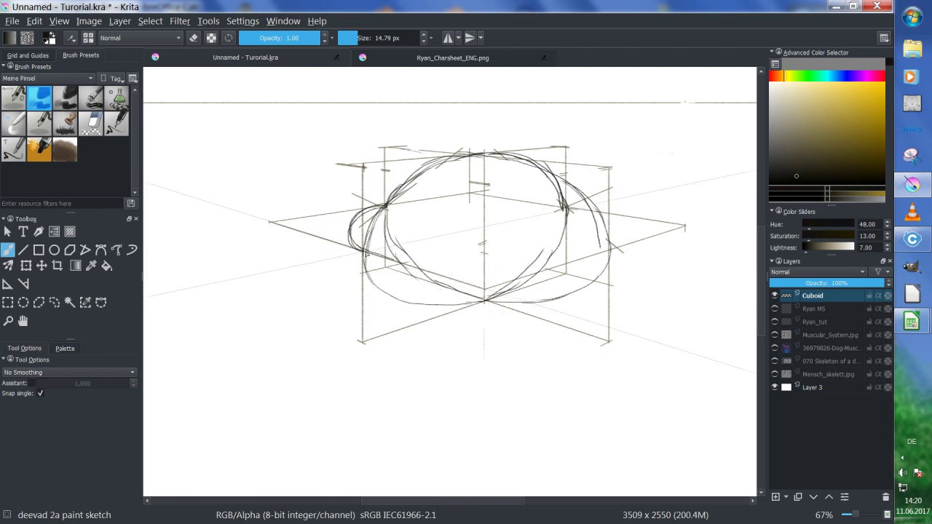
{"action": "left_click_drag", "start_coordinate": [364, 254], "coordinate": [473, 272]}
{"action": "left_click_drag", "start_coordinate": [610, 251], "coordinate": [475, 272]}
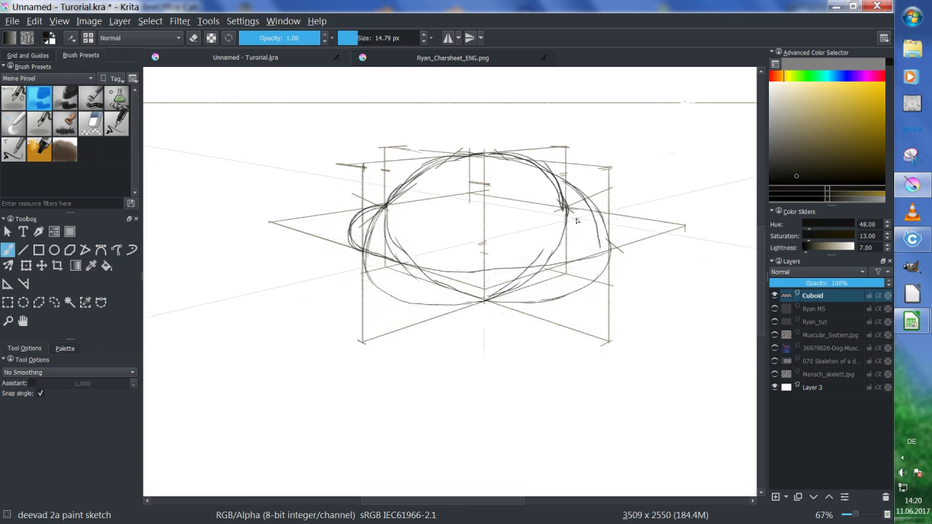
{"action": "mouse_move", "coordinate": [568, 208]}
{"action": "left_mouse_down"}
{"action": "mouse_move", "coordinate": [616, 229]}
{"action": "mouse_move", "coordinate": [606, 252]}
{"action": "mouse_move", "coordinate": [621, 237]}
{"action": "mouse_move", "coordinate": [602, 211]}
{"action": "left_mouse_up"}
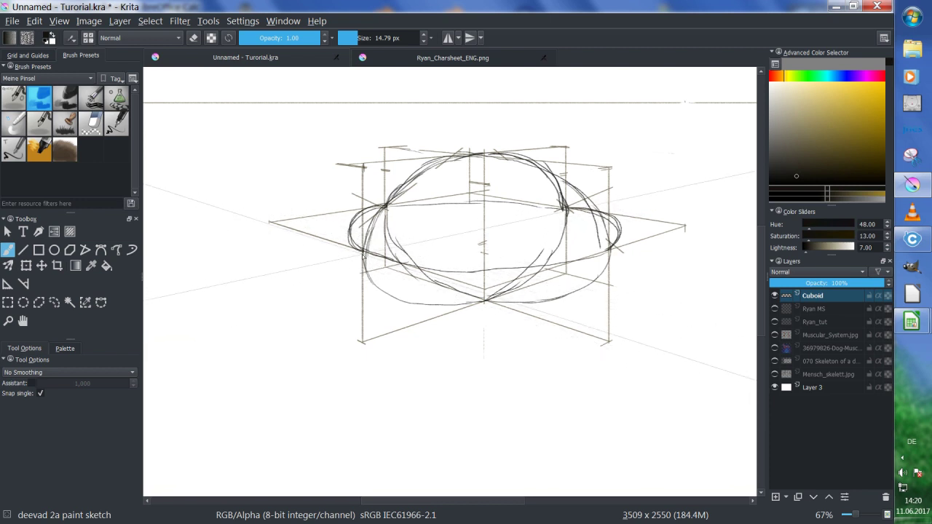
Turn assistant snapping on and draw straight perspective construction lines across the ellipse.
{"action": "left_click", "coordinate": [31, 383]}
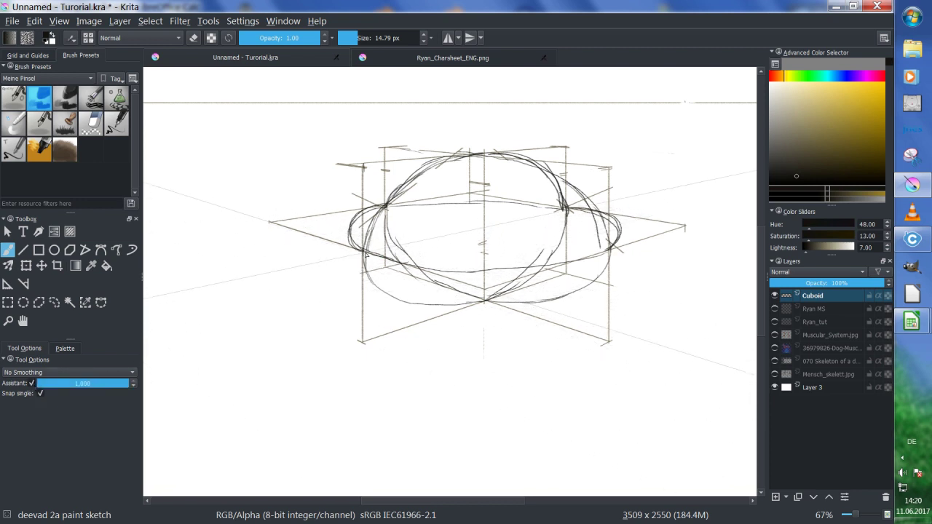
{"action": "mouse_move", "coordinate": [386, 244]}
{"action": "left_mouse_down"}
{"action": "mouse_move", "coordinate": [539, 213]}
{"action": "mouse_move", "coordinate": [383, 207]}
{"action": "left_mouse_up"}
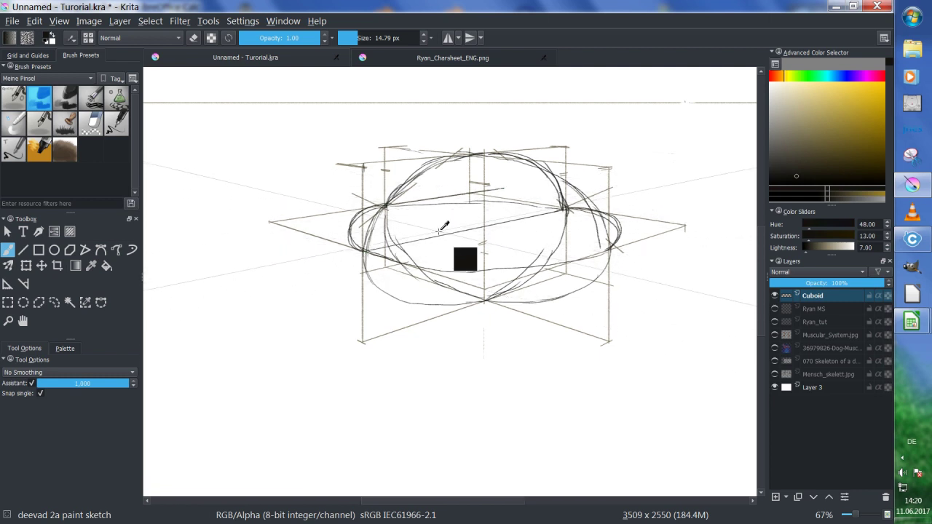
{"action": "left_click_drag", "start_coordinate": [384, 207], "coordinate": [601, 296]}
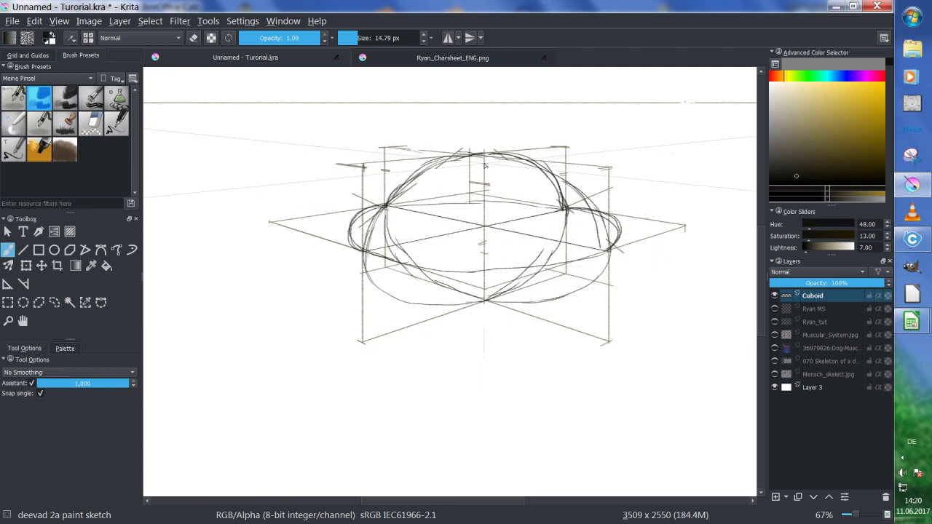
{"action": "key", "text": "v"}
{"action": "key", "text": "b"}
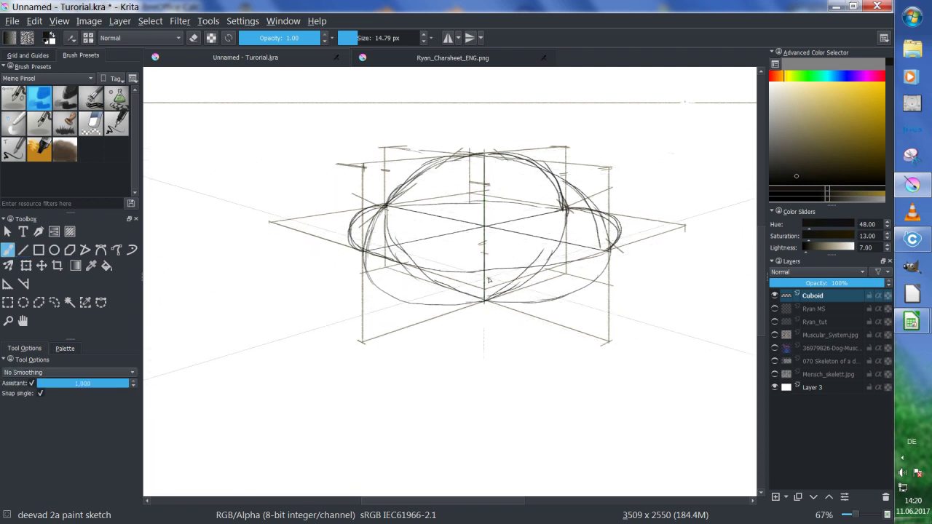
Delete both vanishing-point assistants from the canvas.
{"action": "left_click", "coordinate": [7, 285]}
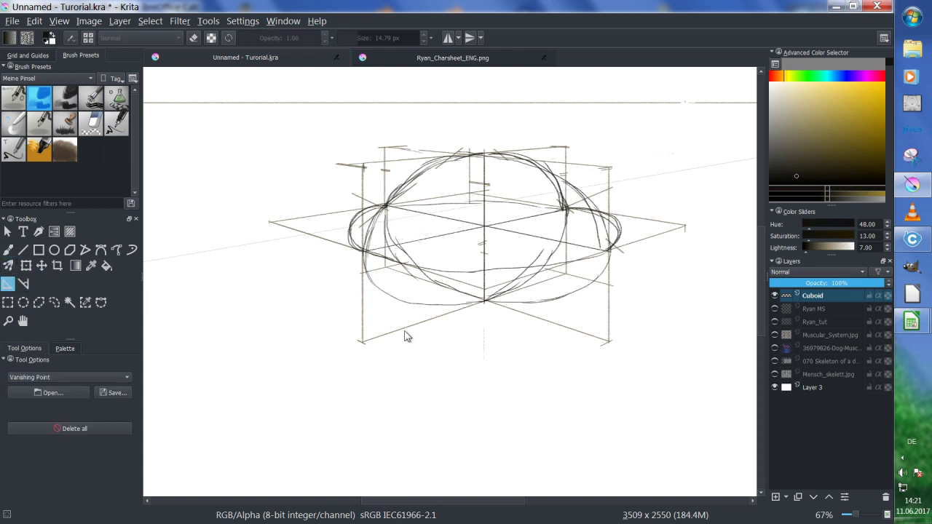
{"action": "scroll", "coordinate": [433, 336], "scroll_direction": "down", "scroll_amount": 3}
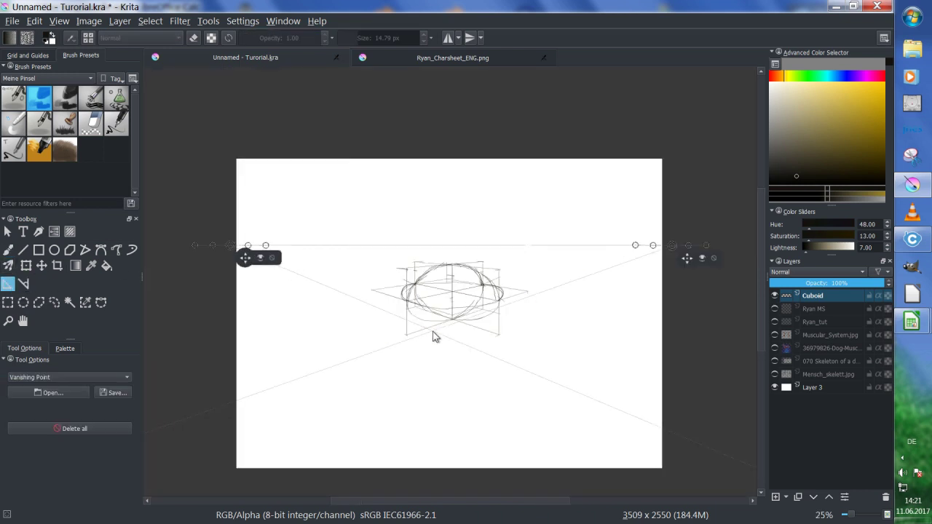
{"action": "left_click", "coordinate": [715, 258]}
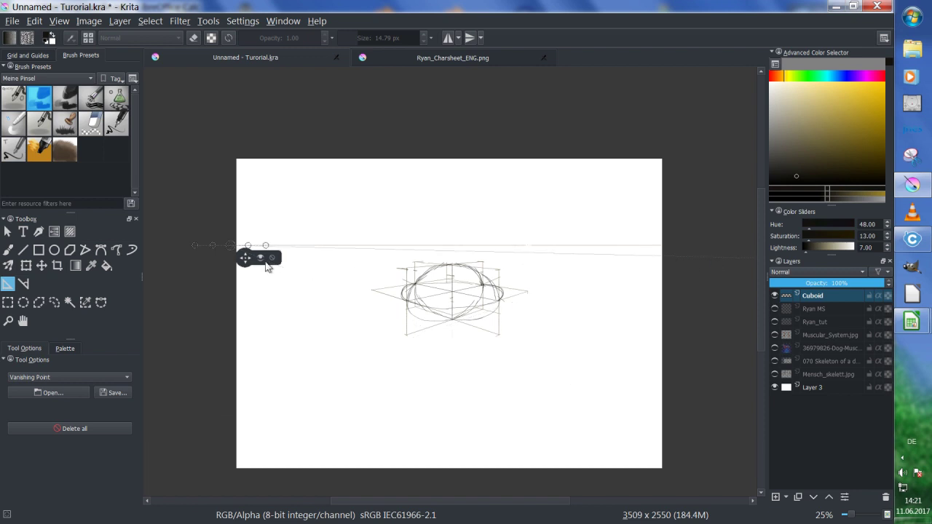
{"action": "left_click", "coordinate": [271, 258]}
Add a Concentric Ellipse assistant over the cuboid's ellipse and widen it to fit.
{"action": "left_click", "coordinate": [93, 378]}
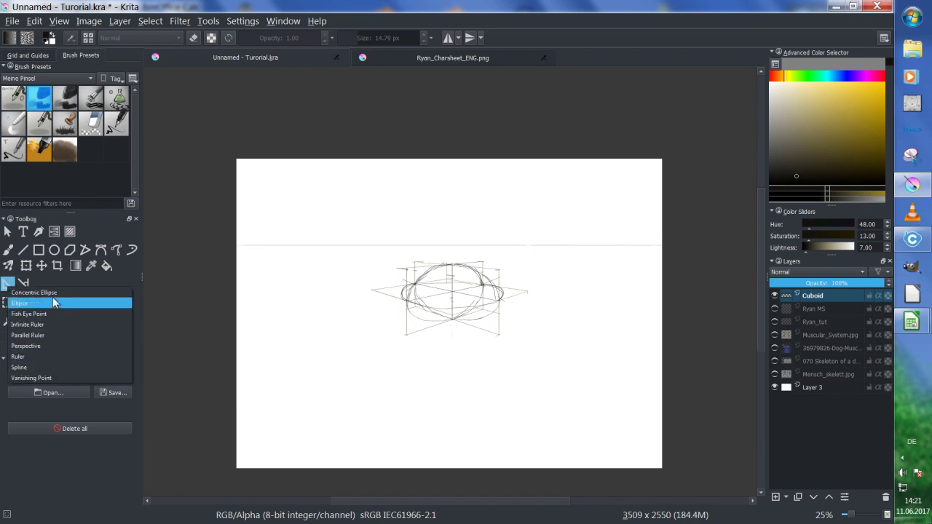
{"action": "left_click", "coordinate": [51, 293]}
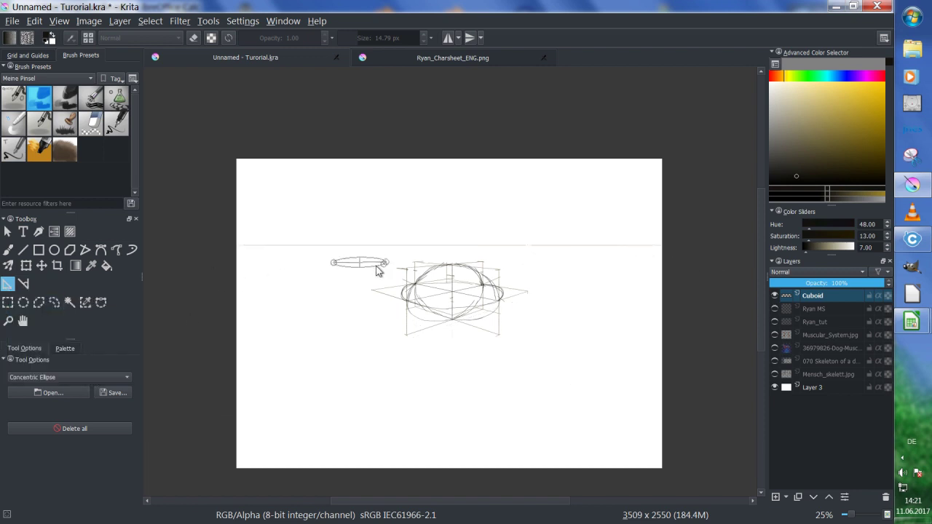
{"action": "left_click", "coordinate": [370, 277]}
{"action": "mouse_move", "coordinate": [375, 279]}
{"action": "left_mouse_down"}
{"action": "mouse_move", "coordinate": [467, 308]}
{"action": "mouse_move", "coordinate": [405, 294]}
{"action": "left_mouse_up"}
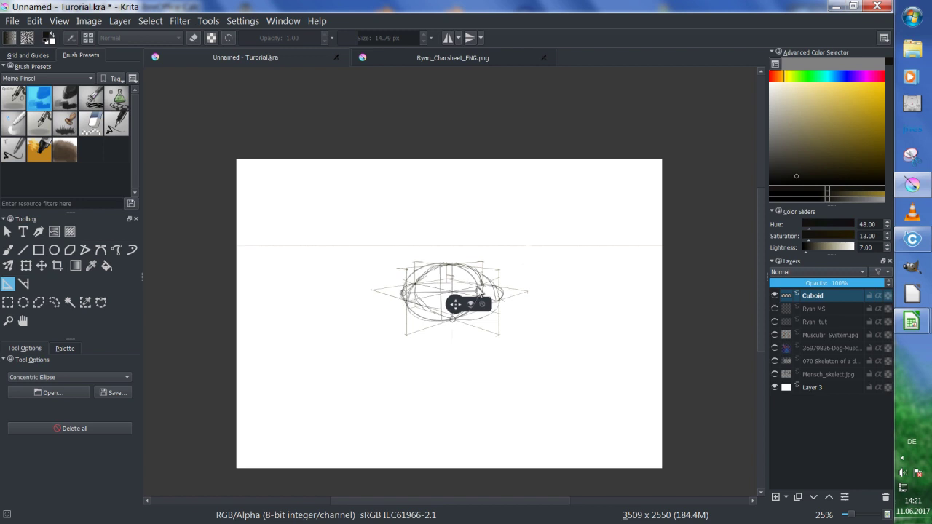
{"action": "left_click_drag", "start_coordinate": [480, 291], "coordinate": [506, 301]}
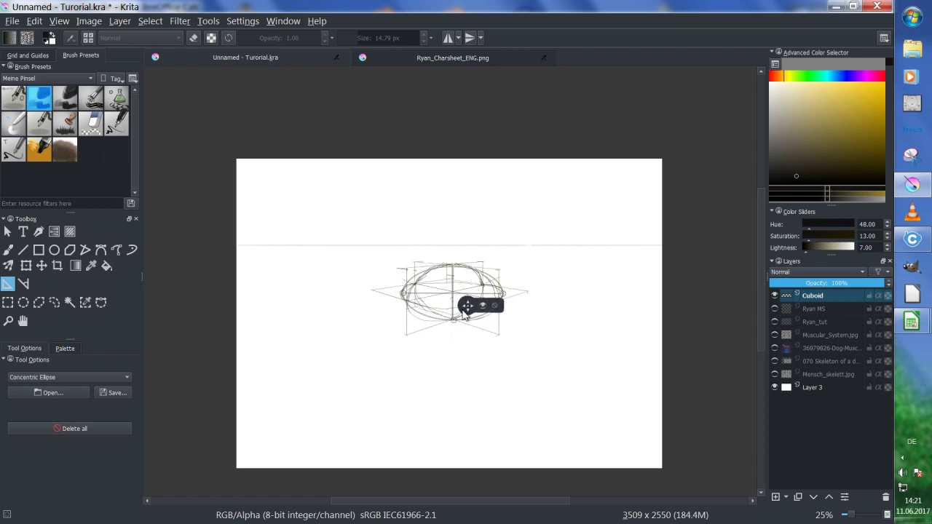
{"action": "left_click_drag", "start_coordinate": [468, 309], "coordinate": [469, 310]}
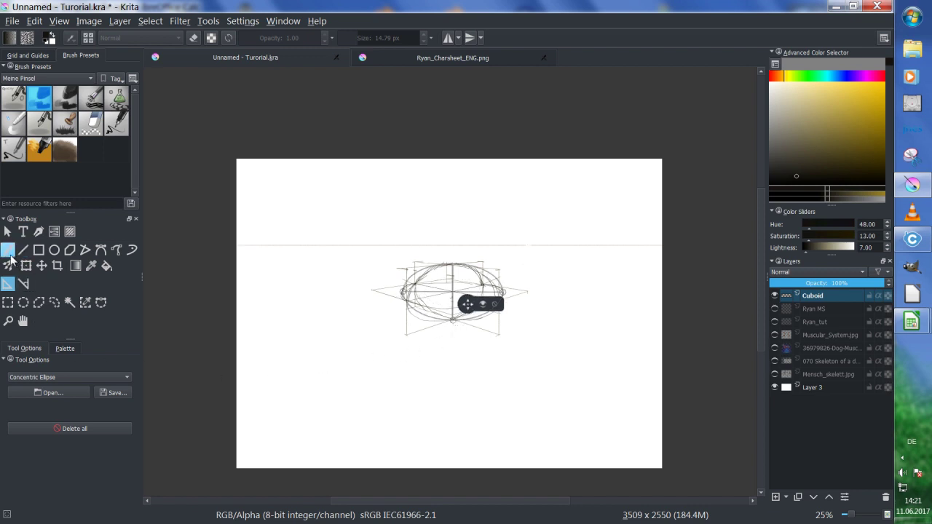
{"action": "left_click", "coordinate": [9, 253]}
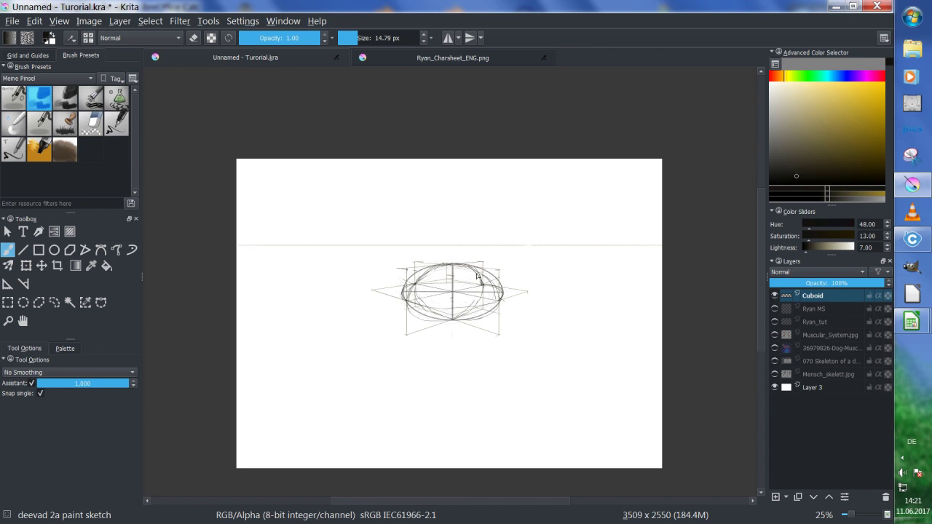
Switch to a hard eraser, turn off assistant snapping, and pick the Assistant tool.
{"action": "scroll", "coordinate": [477, 276], "scroll_direction": "up", "scroll_amount": 4}
{"action": "scroll", "coordinate": [494, 393], "scroll_direction": "down", "scroll_amount": 1}
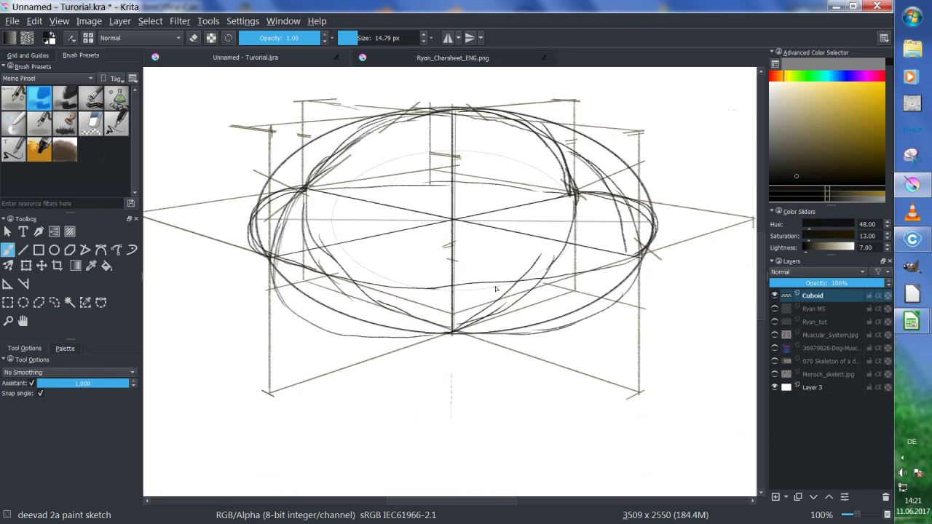
{"action": "key", "text": "e"}
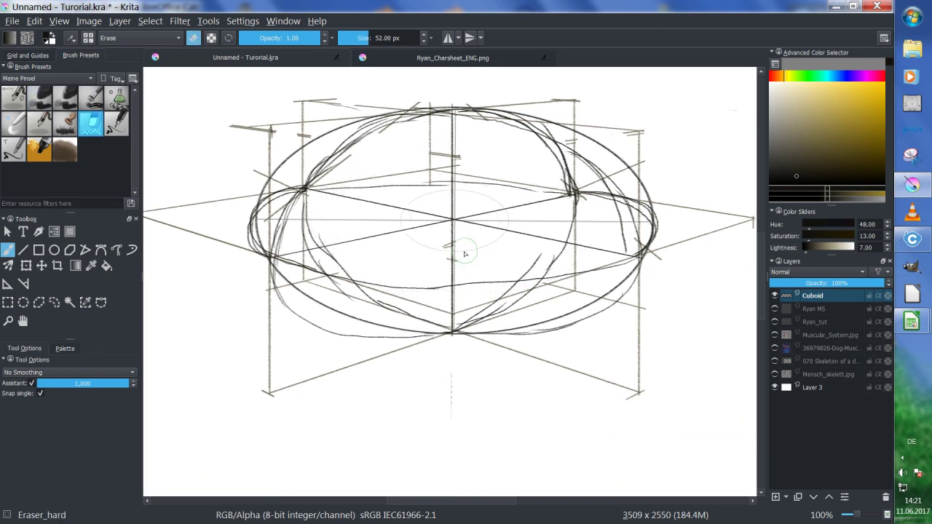
{"action": "left_click", "coordinate": [32, 383]}
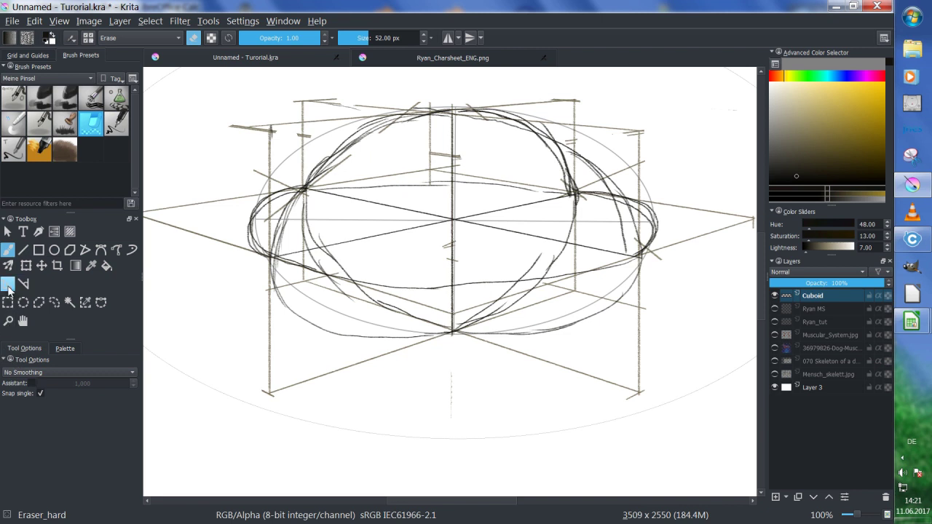
{"action": "left_click", "coordinate": [8, 284]}
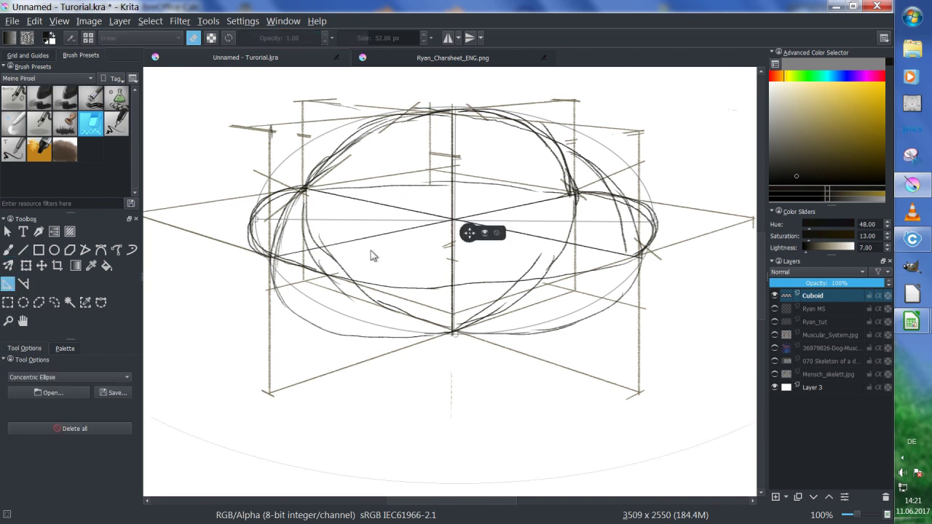
Drag the ellipse guide's handles until it snugly encloses the sphere, then return to freehand painting.
{"action": "left_click", "coordinate": [455, 337]}
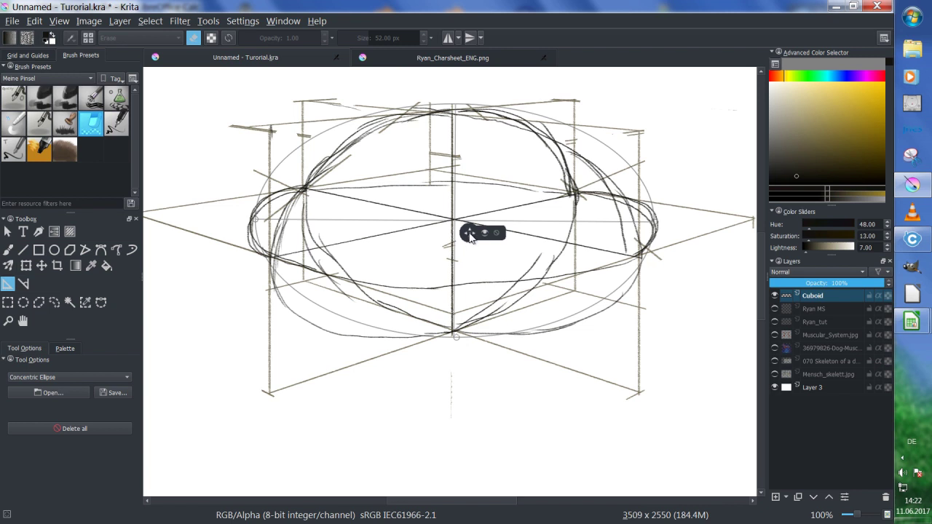
{"action": "left_click_drag", "start_coordinate": [469, 238], "coordinate": [467, 235]}
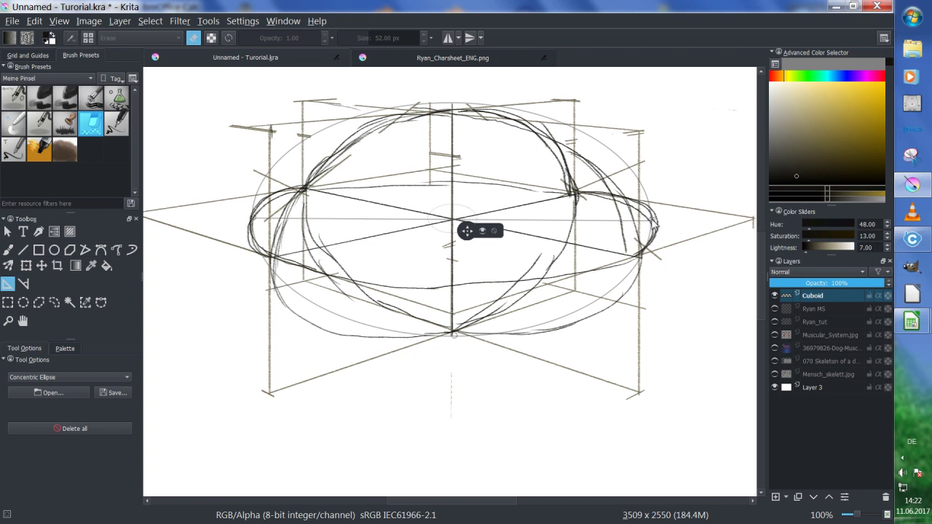
{"action": "left_click_drag", "start_coordinate": [654, 227], "coordinate": [659, 228]}
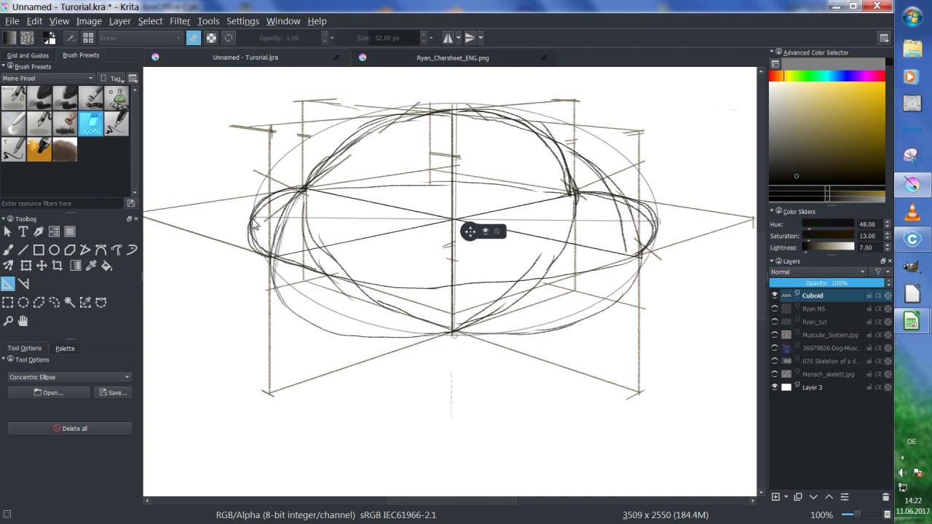
{"action": "left_click_drag", "start_coordinate": [254, 225], "coordinate": [244, 221]}
{"action": "left_click_drag", "start_coordinate": [454, 341], "coordinate": [452, 339]}
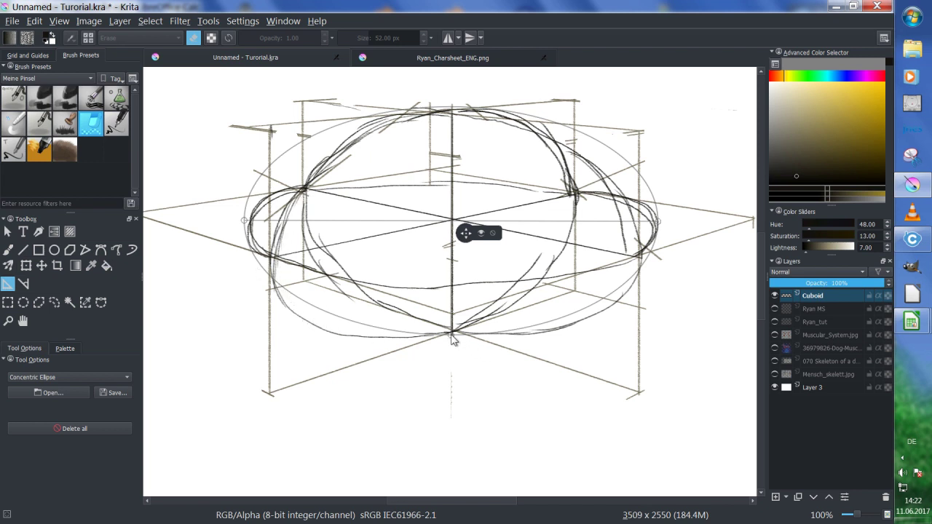
{"action": "left_click_drag", "start_coordinate": [452, 339], "coordinate": [456, 359]}
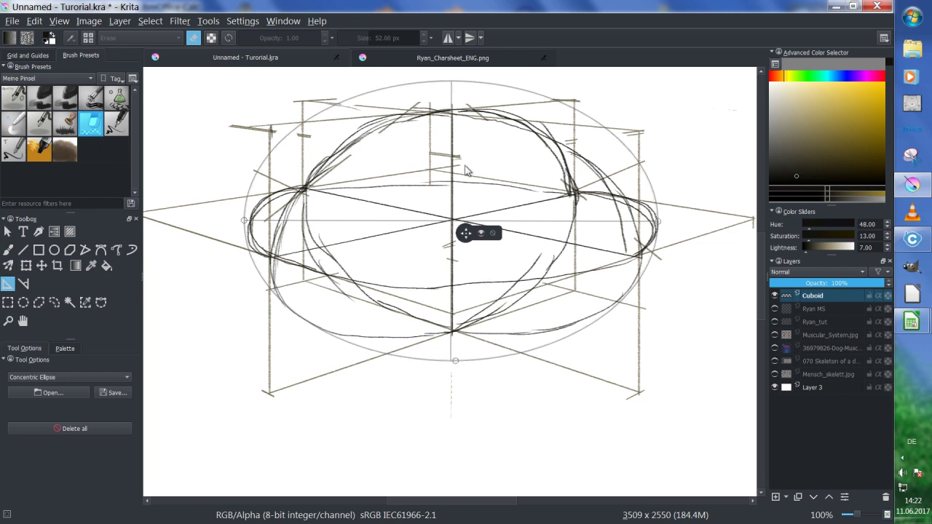
{"action": "left_click_drag", "start_coordinate": [466, 239], "coordinate": [471, 249]}
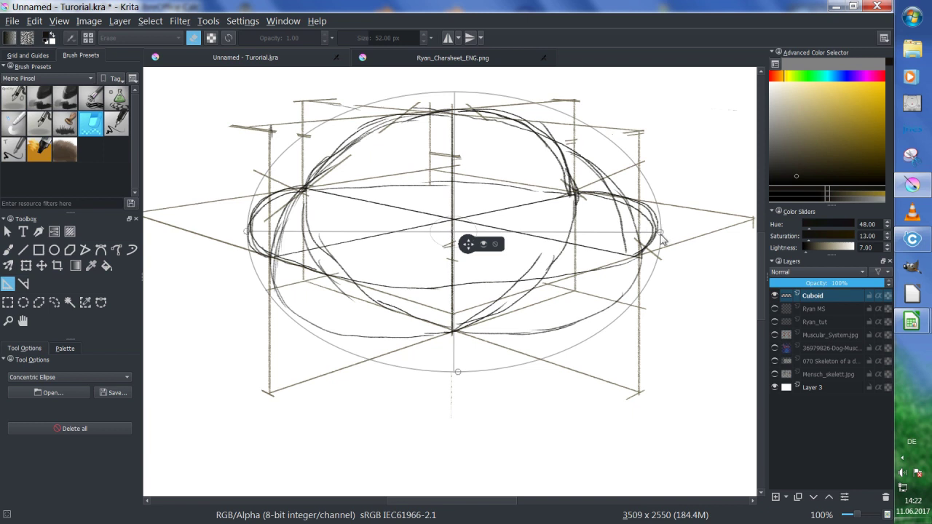
{"action": "left_click_drag", "start_coordinate": [660, 235], "coordinate": [657, 238]}
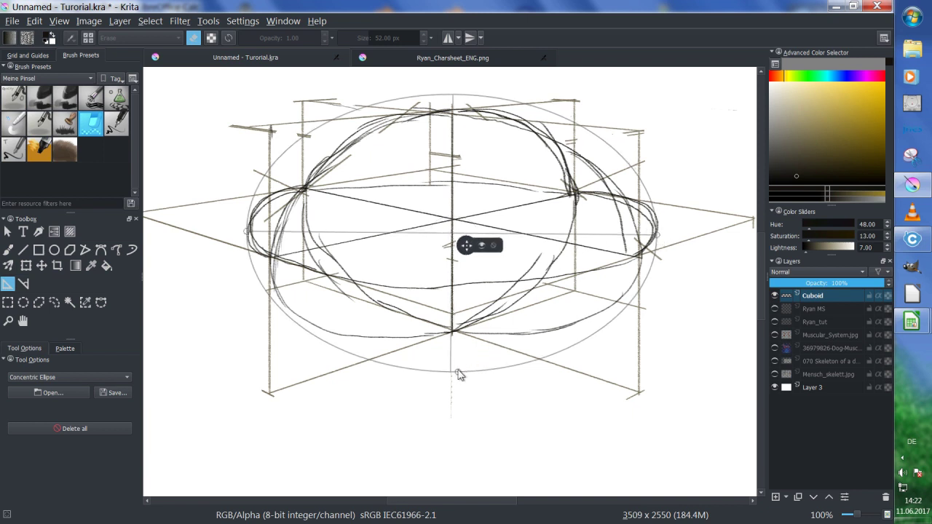
{"action": "left_click_drag", "start_coordinate": [457, 375], "coordinate": [457, 358]}
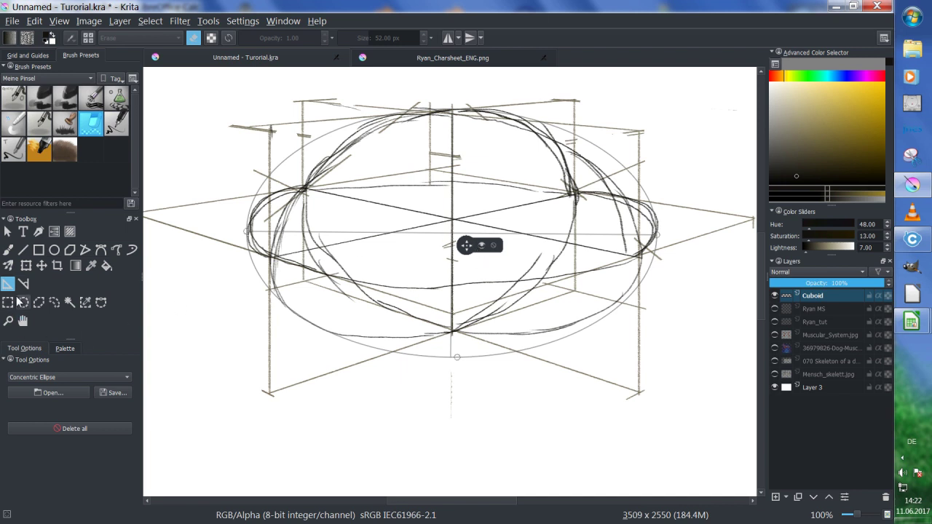
{"action": "left_click", "coordinate": [8, 251]}
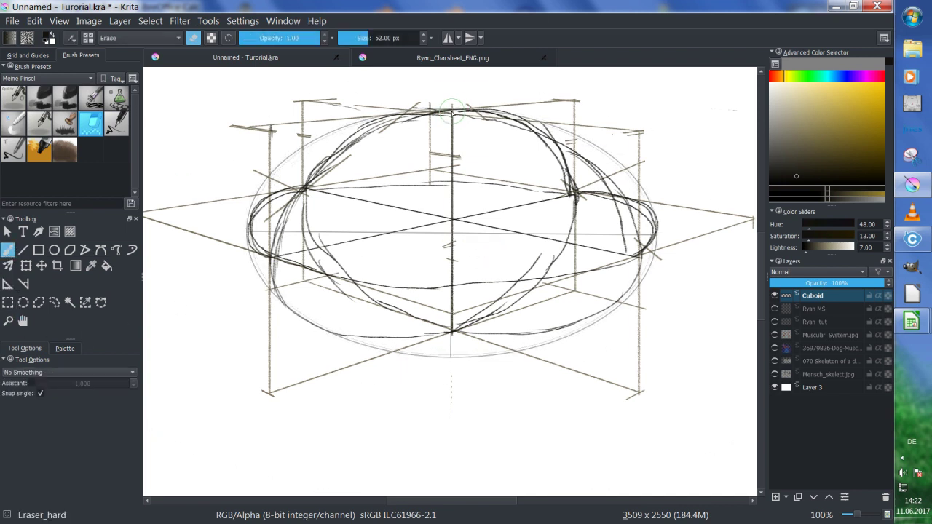
With the pencil brush, snap-trace the body ellipse's left, bottom and right arcs, then disable snapping.
{"action": "key", "text": "slash"}
{"action": "left_click_drag", "start_coordinate": [453, 110], "coordinate": [334, 137]}
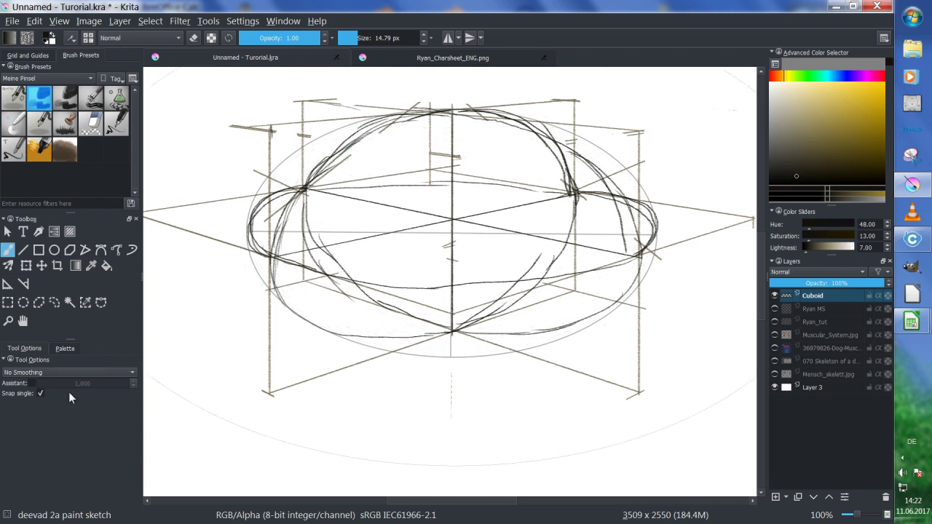
{"action": "left_click", "coordinate": [31, 383]}
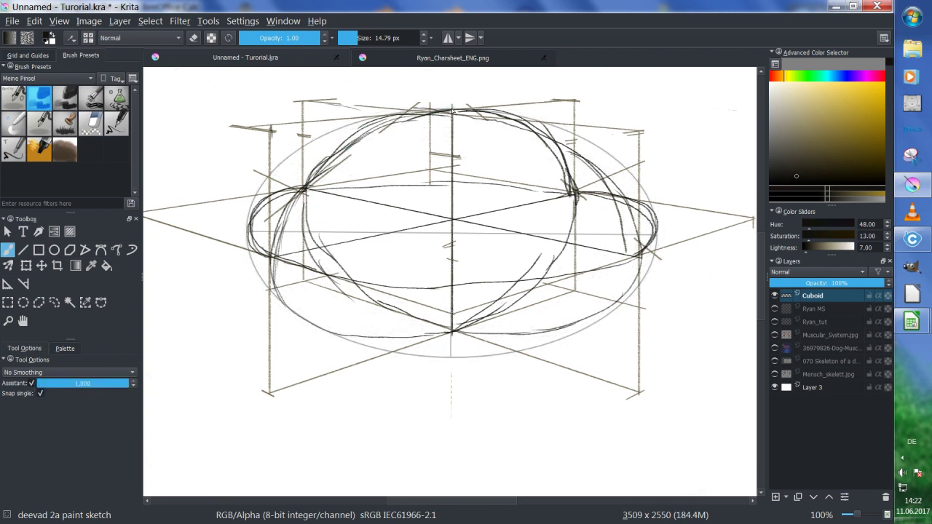
{"action": "mouse_move", "coordinate": [333, 134]}
{"action": "left_mouse_down"}
{"action": "mouse_move", "coordinate": [289, 161]}
{"action": "mouse_move", "coordinate": [260, 203]}
{"action": "mouse_move", "coordinate": [252, 248]}
{"action": "mouse_move", "coordinate": [279, 295]}
{"action": "left_mouse_up"}
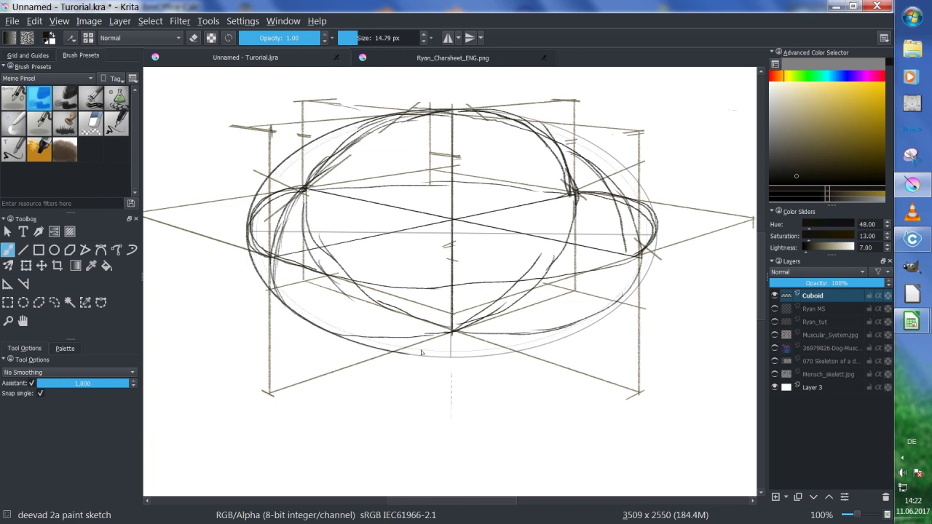
{"action": "mouse_move", "coordinate": [432, 354]}
{"action": "left_mouse_down"}
{"action": "mouse_move", "coordinate": [520, 349]}
{"action": "mouse_move", "coordinate": [619, 301]}
{"action": "mouse_move", "coordinate": [631, 164]}
{"action": "left_mouse_up"}
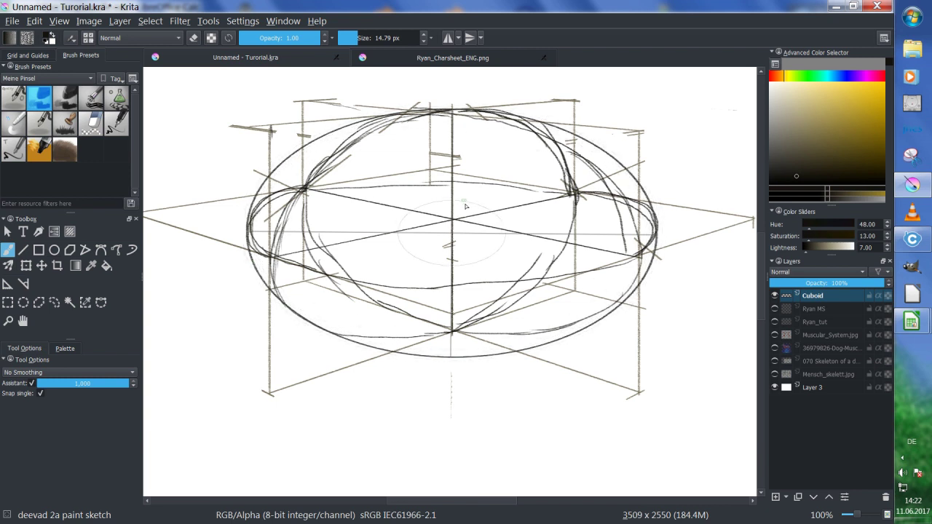
{"action": "left_click", "coordinate": [32, 383]}
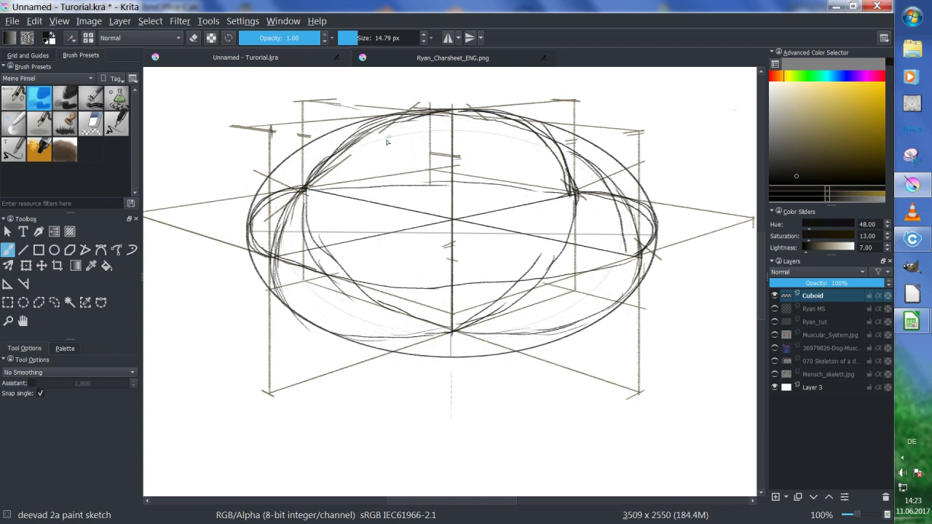
Sketch a small head circle with construction curves above the body.
{"action": "key", "text": "minus"}
{"action": "key", "text": "minus"}
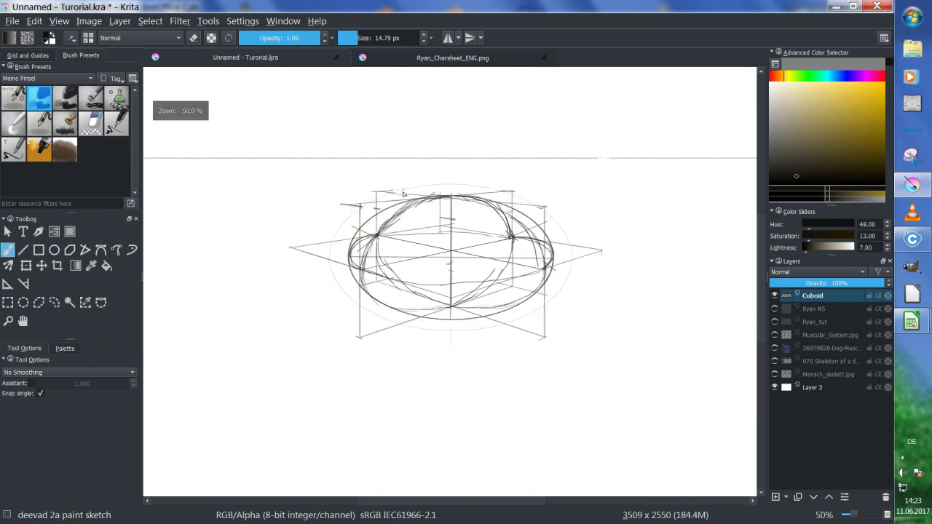
{"action": "left_click_drag", "start_coordinate": [372, 218], "coordinate": [456, 249]}
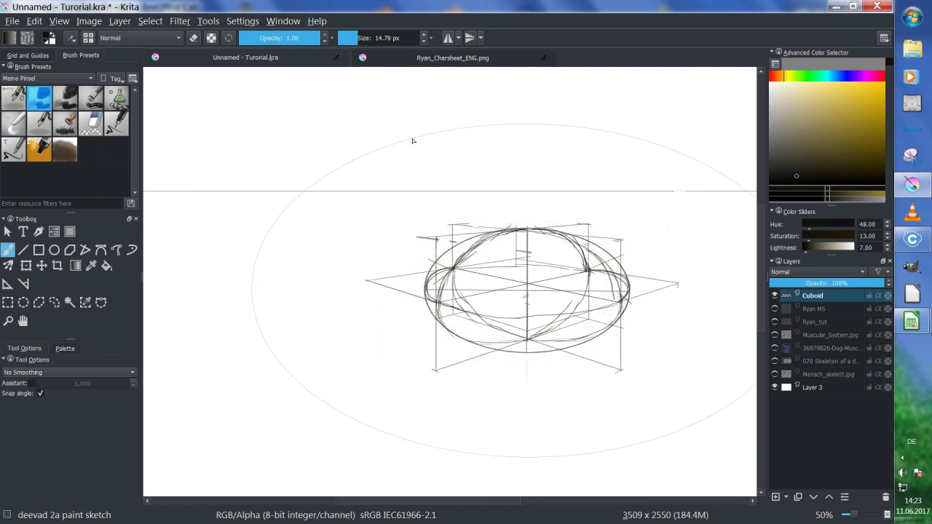
{"action": "mouse_move", "coordinate": [410, 146]}
{"action": "left_mouse_down"}
{"action": "mouse_move", "coordinate": [354, 168]}
{"action": "mouse_move", "coordinate": [418, 154]}
{"action": "mouse_move", "coordinate": [429, 259]}
{"action": "left_mouse_up"}
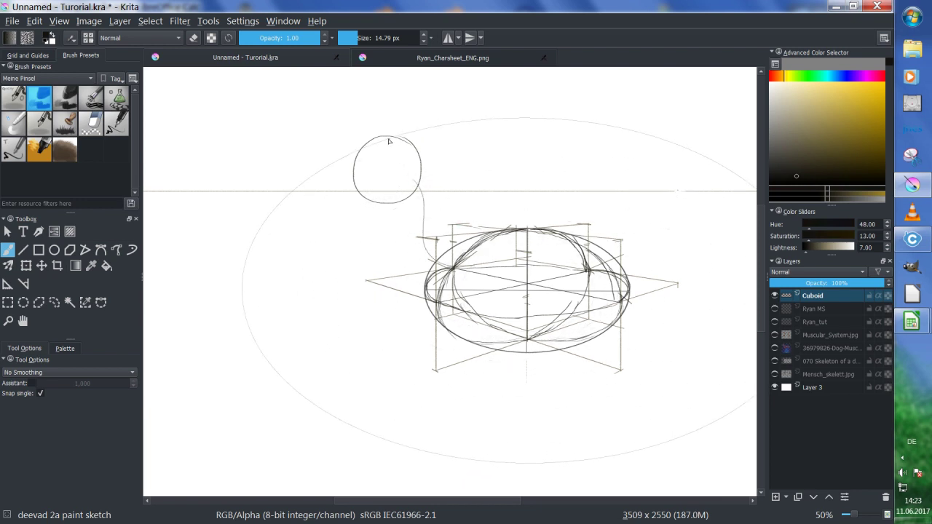
{"action": "mouse_move", "coordinate": [384, 139]}
{"action": "left_mouse_down"}
{"action": "mouse_move", "coordinate": [395, 193]}
{"action": "mouse_move", "coordinate": [373, 190]}
{"action": "mouse_move", "coordinate": [357, 172]}
{"action": "mouse_move", "coordinate": [363, 179]}
{"action": "mouse_move", "coordinate": [423, 167]}
{"action": "mouse_move", "coordinate": [392, 180]}
{"action": "left_mouse_up"}
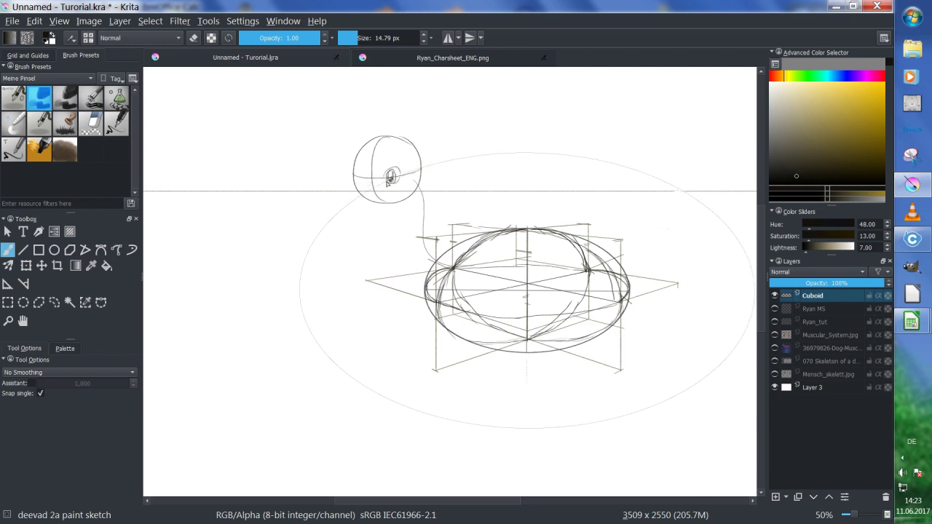
{"action": "scroll", "coordinate": [393, 178], "scroll_direction": "up", "scroll_amount": 4}
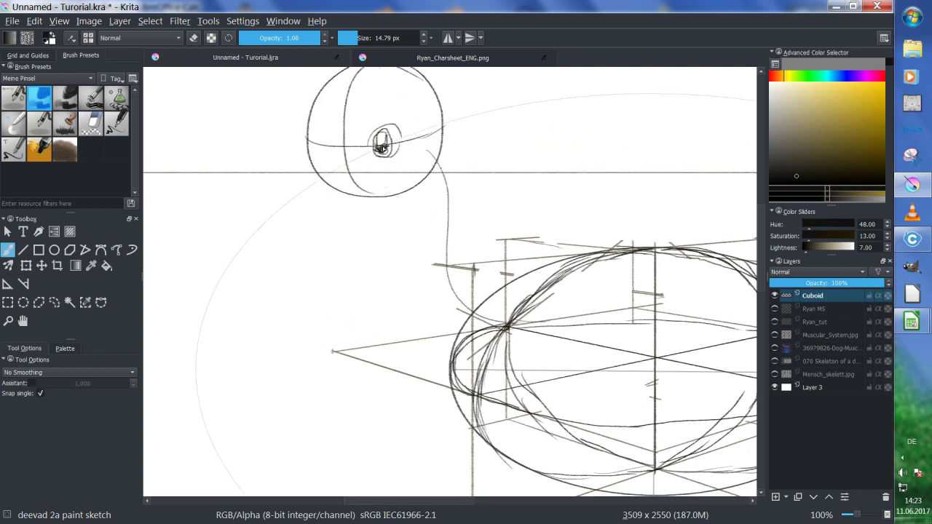
Darken the eye's pupil and add two brow strokes and an ear to the head.
{"action": "left_click_drag", "start_coordinate": [386, 148], "coordinate": [391, 140]}
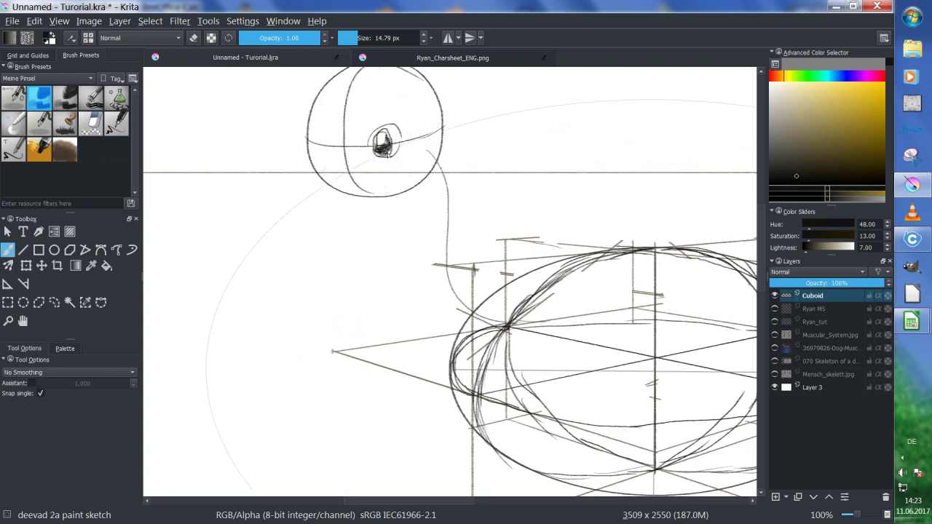
{"action": "left_click_drag", "start_coordinate": [364, 110], "coordinate": [403, 97]}
{"action": "left_click_drag", "start_coordinate": [416, 105], "coordinate": [421, 117]}
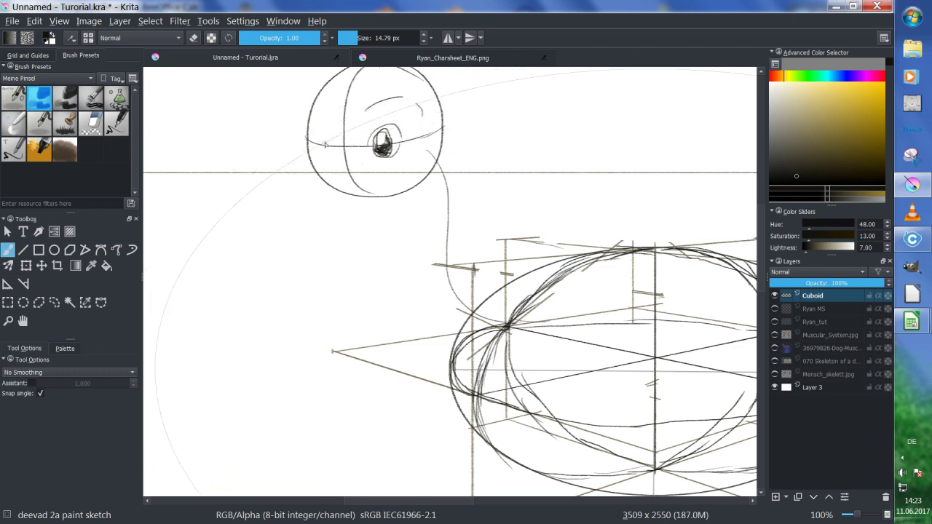
{"action": "left_click_drag", "start_coordinate": [315, 145], "coordinate": [324, 151]}
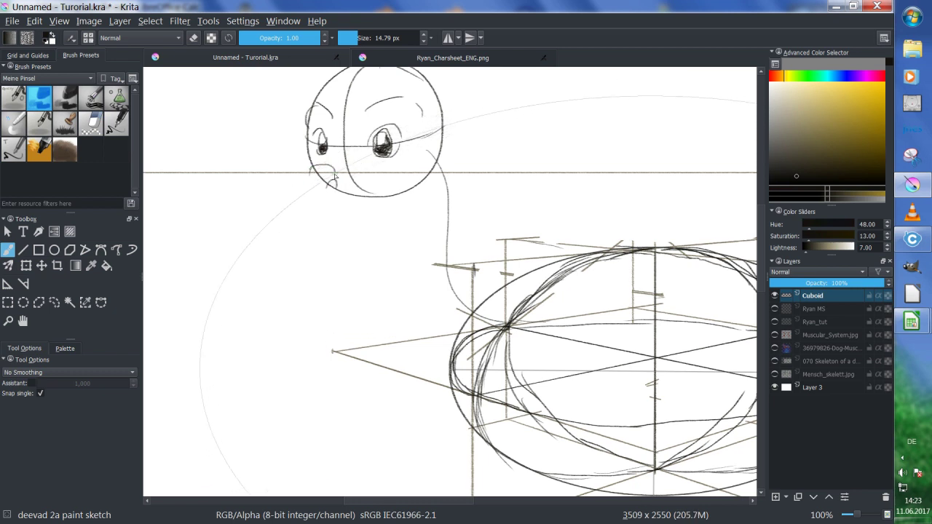
Sketch the snout, upper teeth, a fang and the lower jaw, then a long horn.
{"action": "left_click_drag", "start_coordinate": [313, 178], "coordinate": [306, 186]}
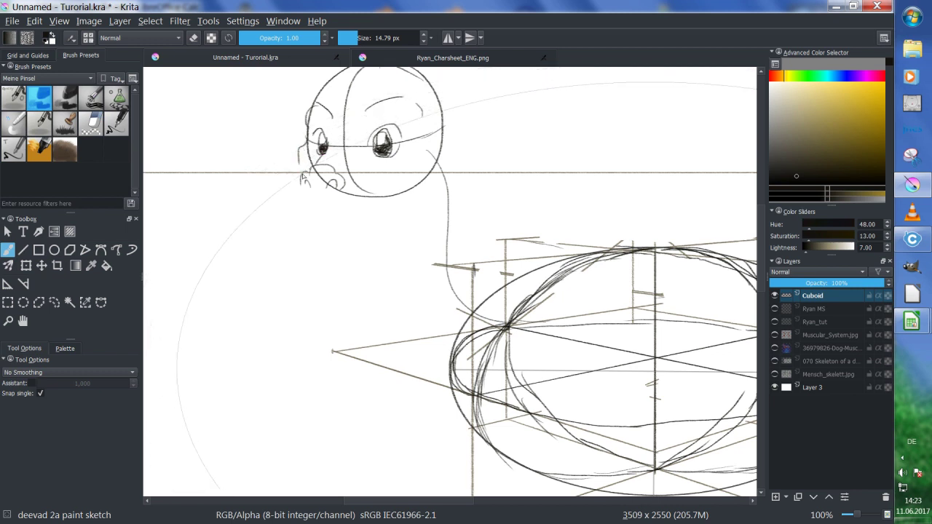
{"action": "left_click_drag", "start_coordinate": [292, 207], "coordinate": [354, 211]}
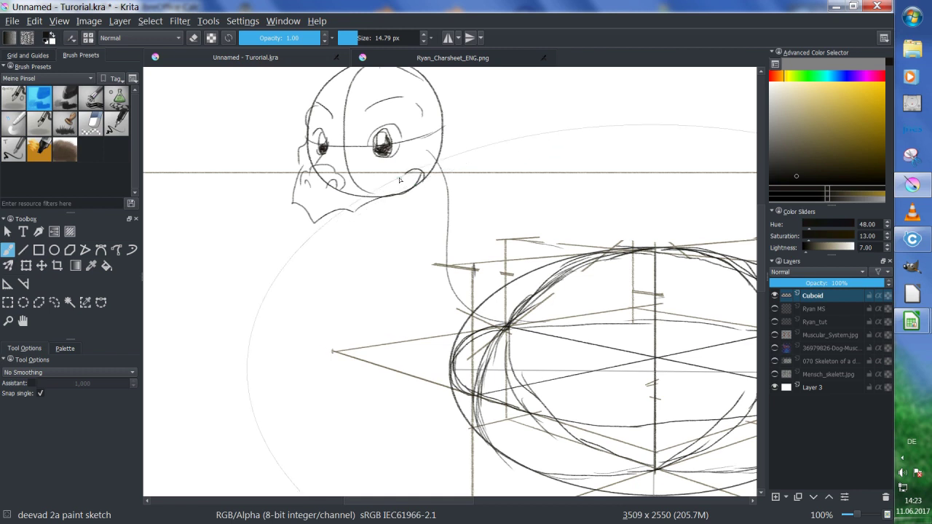
{"action": "left_click_drag", "start_coordinate": [350, 211], "coordinate": [361, 211]}
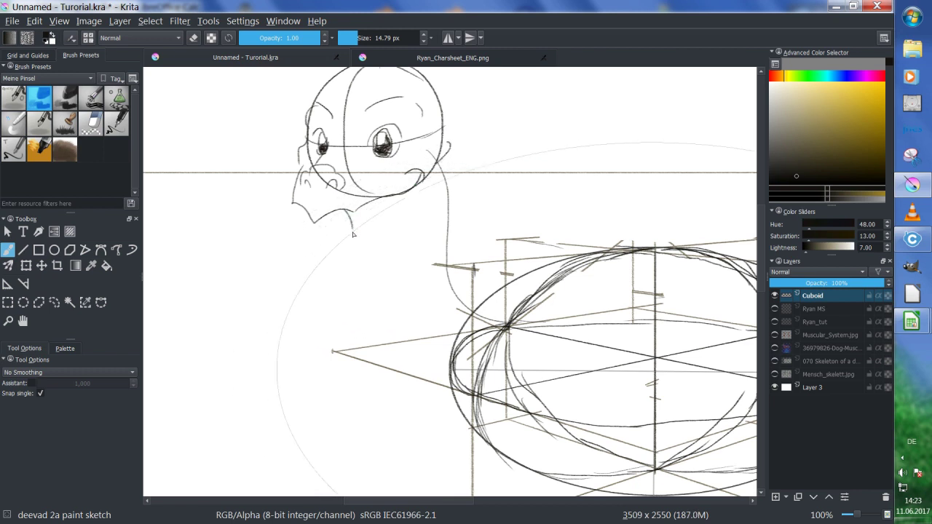
{"action": "left_click_drag", "start_coordinate": [296, 207], "coordinate": [298, 230]}
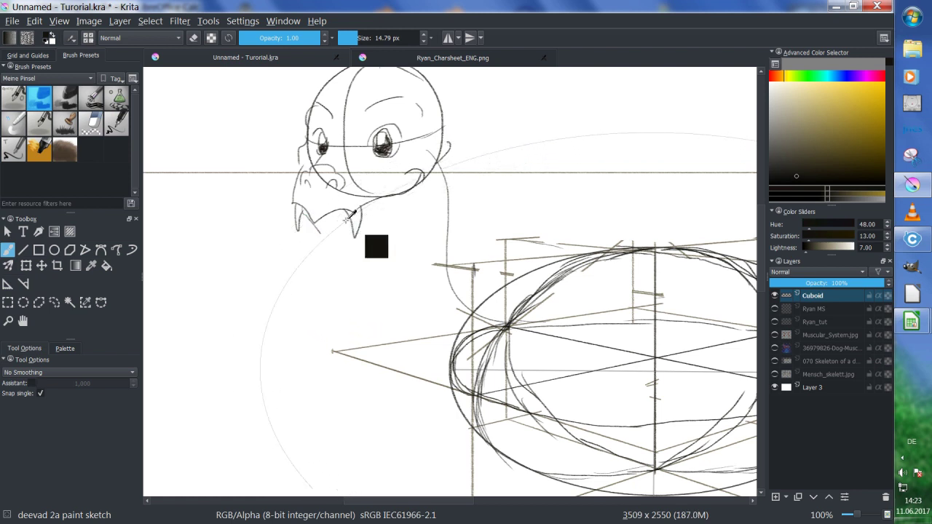
{"action": "mouse_move", "coordinate": [306, 218]}
{"action": "left_mouse_down"}
{"action": "mouse_move", "coordinate": [333, 241]}
{"action": "mouse_move", "coordinate": [409, 212]}
{"action": "left_mouse_up"}
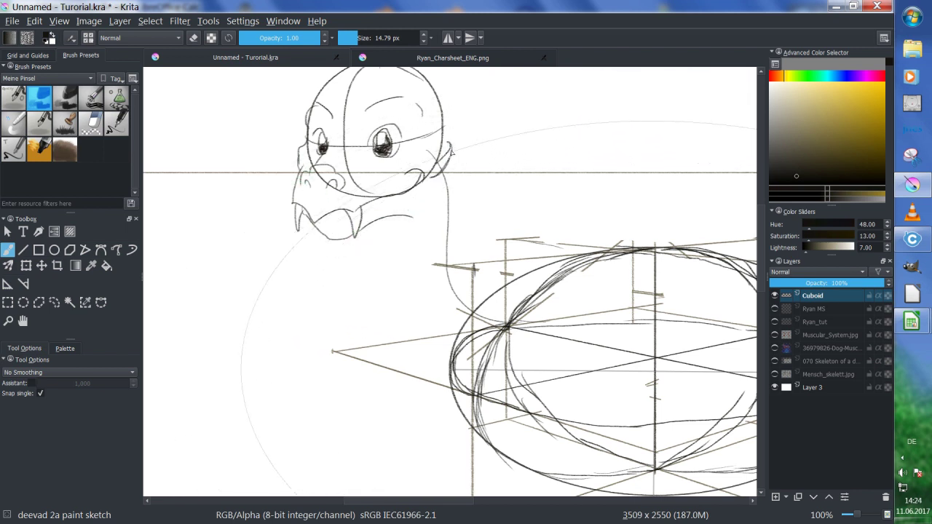
{"action": "left_click_drag", "start_coordinate": [453, 157], "coordinate": [446, 216]}
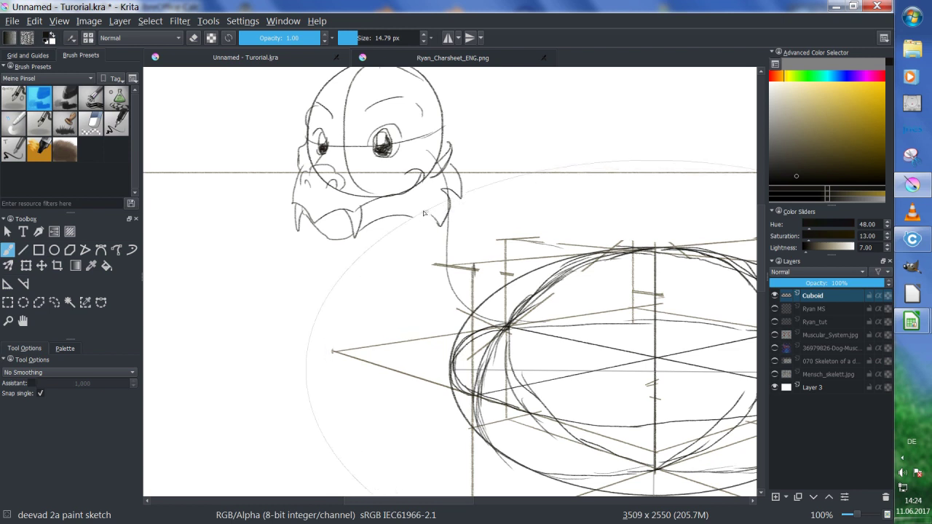
{"action": "left_click_drag", "start_coordinate": [459, 117], "coordinate": [420, 214]}
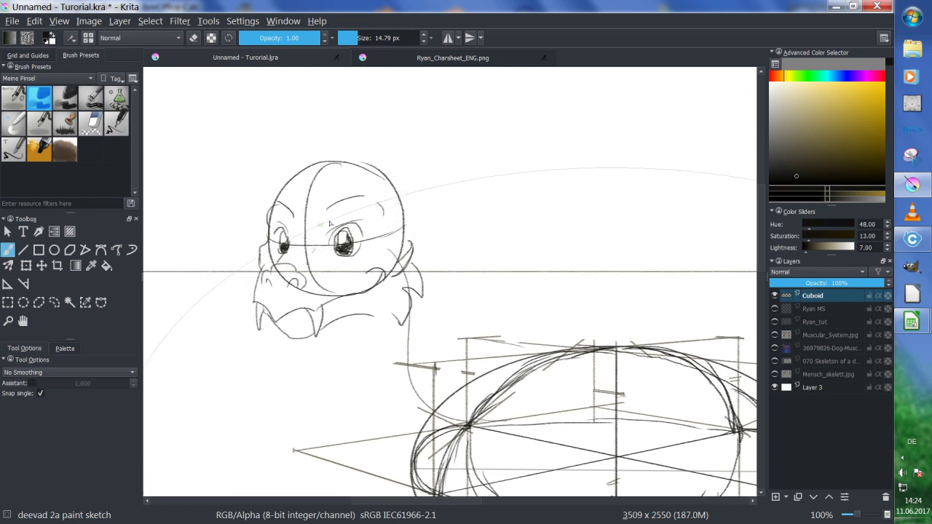
{"action": "mouse_move", "coordinate": [352, 162]}
{"action": "left_mouse_down"}
{"action": "mouse_move", "coordinate": [536, 109]}
{"action": "mouse_move", "coordinate": [405, 204]}
{"action": "left_mouse_up"}
Add a second horn and two spikes below the right horn.
{"action": "mouse_move", "coordinate": [298, 178]}
{"action": "left_mouse_down"}
{"action": "mouse_move", "coordinate": [333, 111]}
{"action": "mouse_move", "coordinate": [330, 164]}
{"action": "left_mouse_up"}
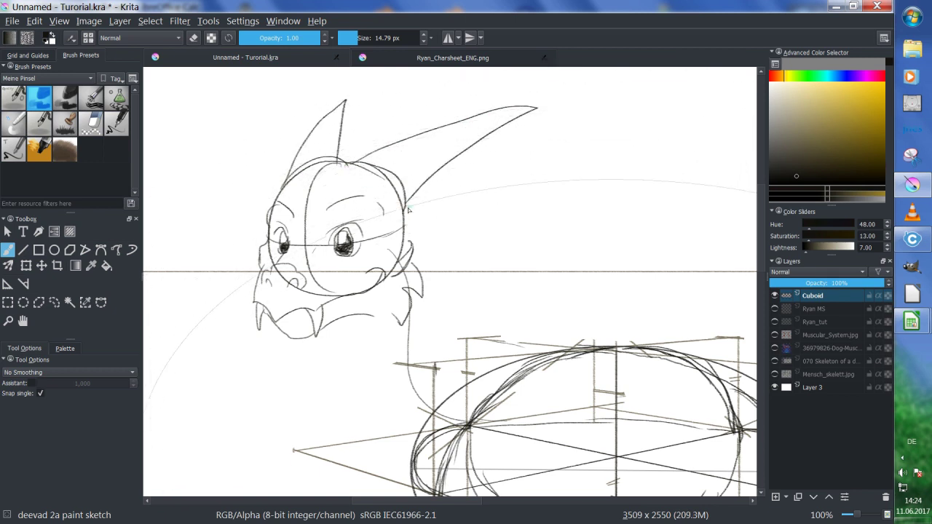
{"action": "mouse_move", "coordinate": [406, 202]}
{"action": "left_mouse_down"}
{"action": "mouse_move", "coordinate": [461, 189]}
{"action": "mouse_move", "coordinate": [418, 242]}
{"action": "left_mouse_up"}
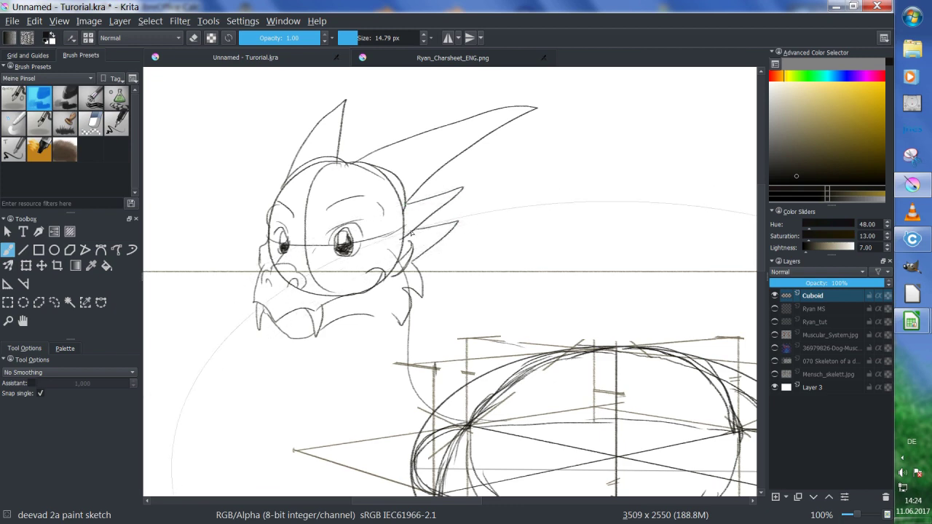
{"action": "left_click_drag", "start_coordinate": [428, 302], "coordinate": [429, 292]}
Draw the front and back neck lines joining the head to the body.
{"action": "scroll", "coordinate": [428, 292], "scroll_direction": "down", "scroll_amount": 2}
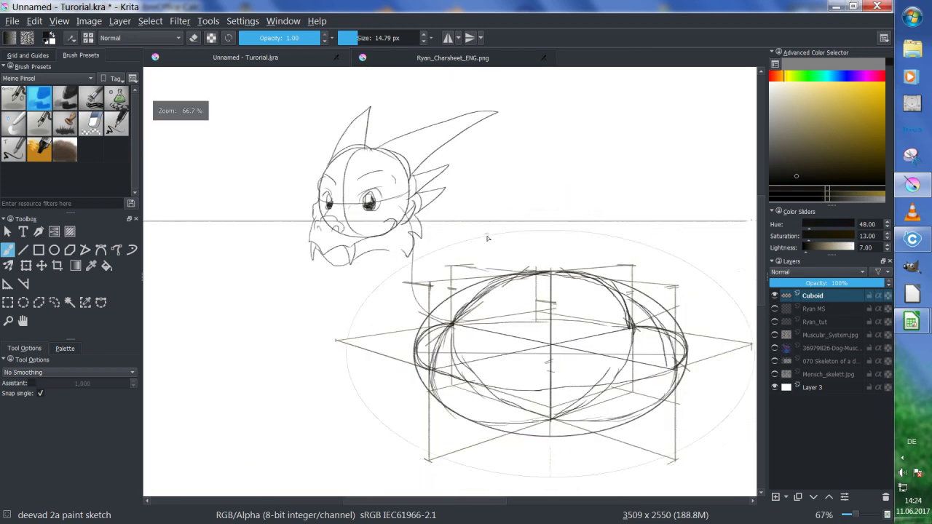
{"action": "mouse_move", "coordinate": [424, 166]}
{"action": "left_mouse_down"}
{"action": "mouse_move", "coordinate": [408, 132]}
{"action": "mouse_move", "coordinate": [431, 232]}
{"action": "left_mouse_up"}
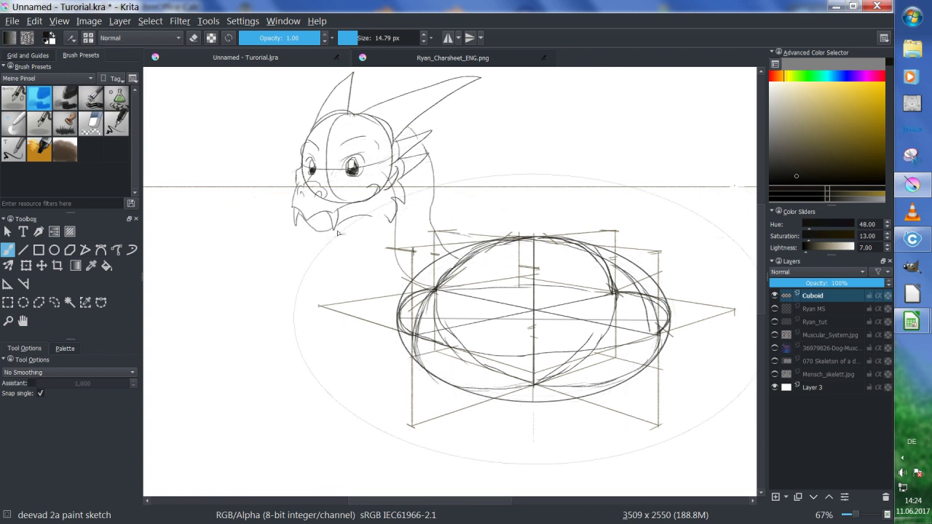
{"action": "mouse_move", "coordinate": [358, 222]}
{"action": "left_mouse_down"}
{"action": "mouse_move", "coordinate": [369, 292]}
{"action": "mouse_move", "coordinate": [401, 348]}
{"action": "mouse_move", "coordinate": [375, 323]}
{"action": "left_mouse_up"}
{"action": "left_click_drag", "start_coordinate": [542, 333], "coordinate": [495, 303]}
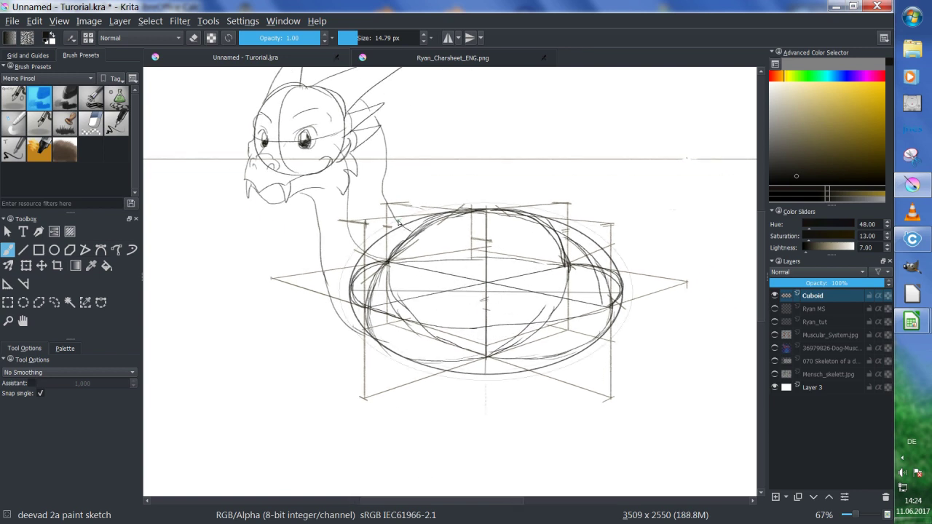
{"action": "mouse_move", "coordinate": [316, 221]}
{"action": "left_mouse_down"}
{"action": "mouse_move", "coordinate": [326, 277]}
{"action": "mouse_move", "coordinate": [349, 321]}
{"action": "left_mouse_up"}
{"action": "scroll", "coordinate": [569, 280], "scroll_direction": "down", "scroll_amount": 2}
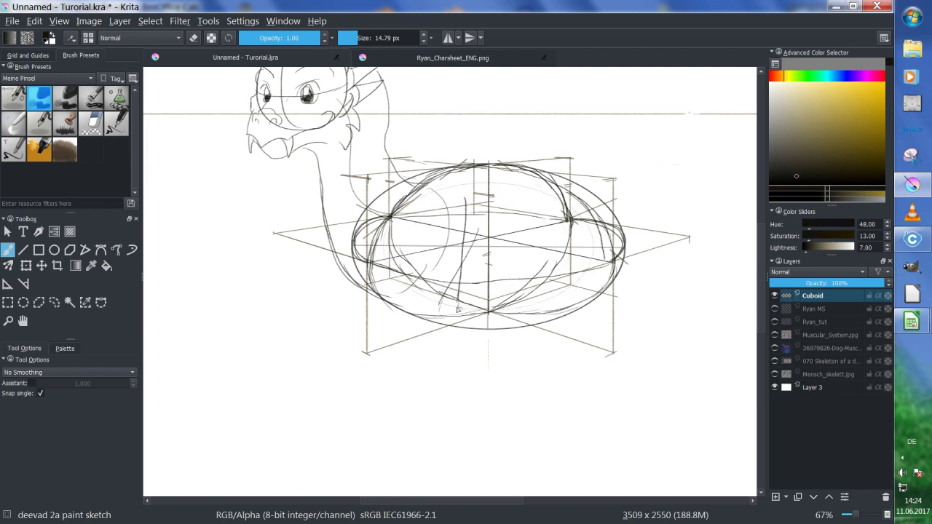
{"action": "mouse_move", "coordinate": [485, 361]}
{"action": "left_mouse_down"}
{"action": "mouse_move", "coordinate": [481, 310]}
{"action": "mouse_move", "coordinate": [469, 409]}
{"action": "mouse_move", "coordinate": [506, 283]}
{"action": "mouse_move", "coordinate": [481, 392]}
{"action": "mouse_move", "coordinate": [512, 400]}
{"action": "mouse_move", "coordinate": [424, 427]}
{"action": "left_mouse_up"}
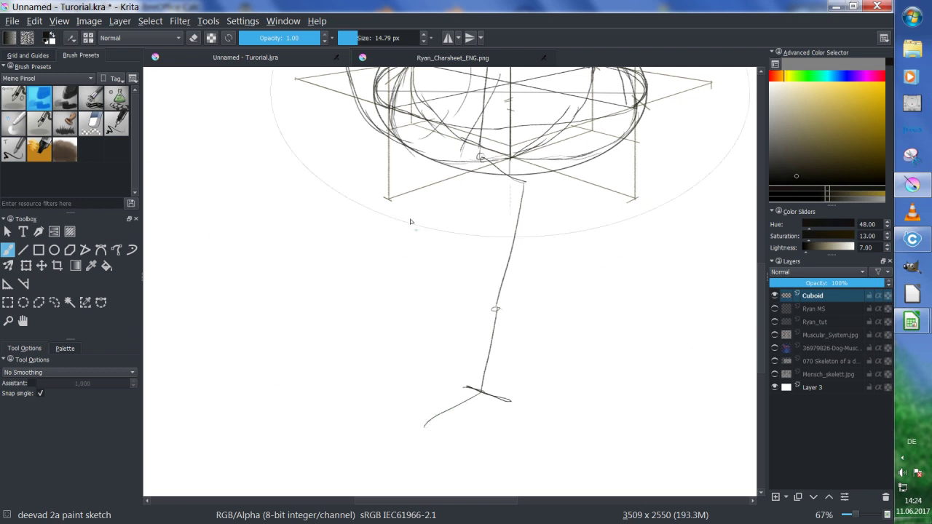
Sketch a leg with a foot, a rounded hindquarter loop, and retrace the body's underside.
{"action": "left_click_drag", "start_coordinate": [390, 169], "coordinate": [405, 207]}
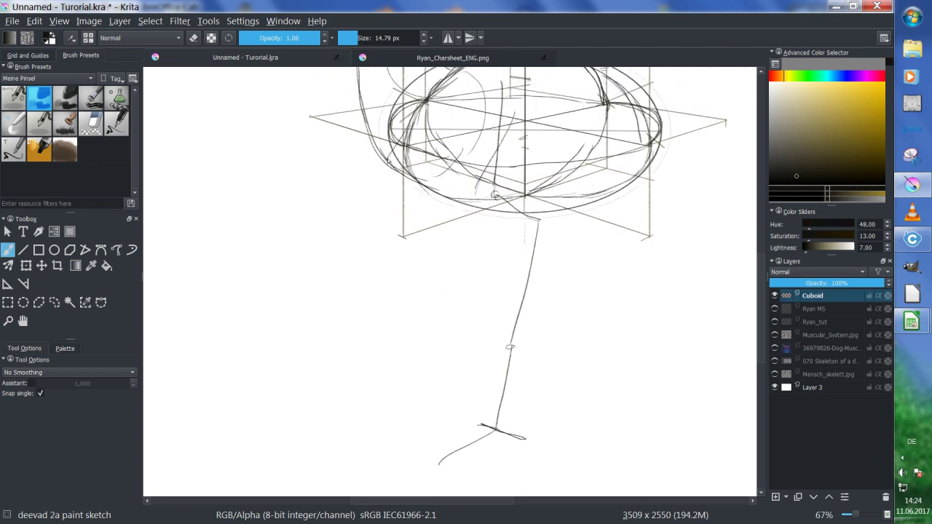
{"action": "mouse_move", "coordinate": [403, 237]}
{"action": "left_mouse_down"}
{"action": "mouse_move", "coordinate": [353, 386]}
{"action": "mouse_move", "coordinate": [380, 396]}
{"action": "mouse_move", "coordinate": [292, 417]}
{"action": "left_mouse_up"}
{"action": "left_click_drag", "start_coordinate": [486, 293], "coordinate": [404, 356]}
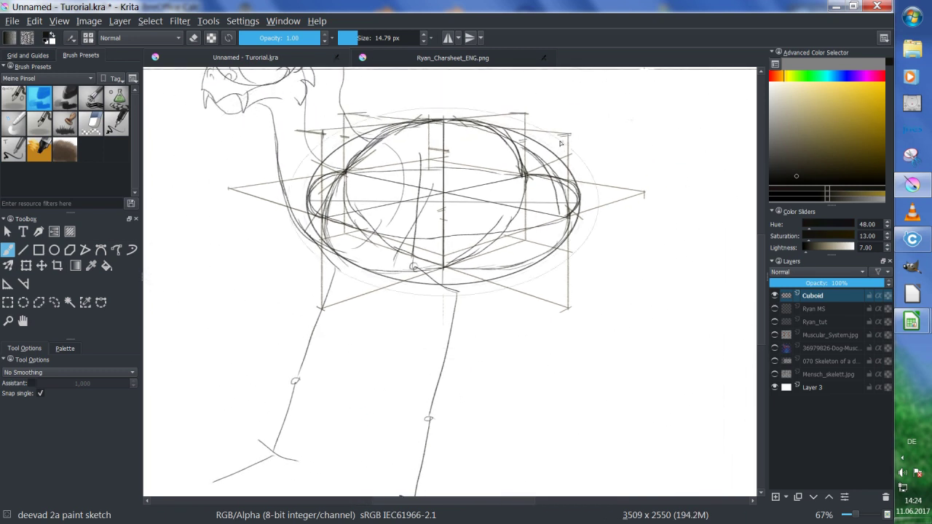
{"action": "mouse_move", "coordinate": [561, 117]}
{"action": "left_mouse_down"}
{"action": "mouse_move", "coordinate": [659, 135]}
{"action": "mouse_move", "coordinate": [568, 248]}
{"action": "left_mouse_up"}
{"action": "left_click_drag", "start_coordinate": [528, 130], "coordinate": [576, 124]}
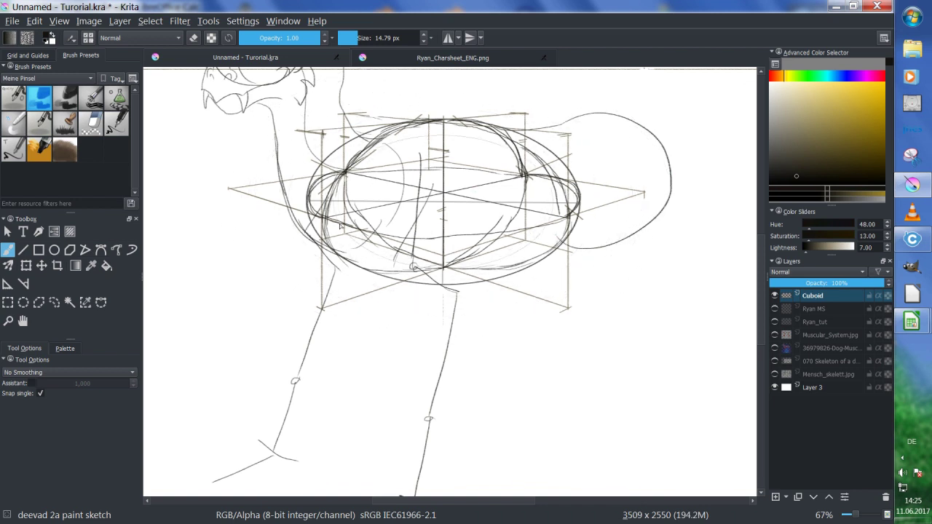
{"action": "left_click_drag", "start_coordinate": [404, 299], "coordinate": [550, 261]}
Rough out the rear leg, then sweep a long tail curve up-right from the hindquarters.
{"action": "left_click_drag", "start_coordinate": [565, 174], "coordinate": [481, 182]}
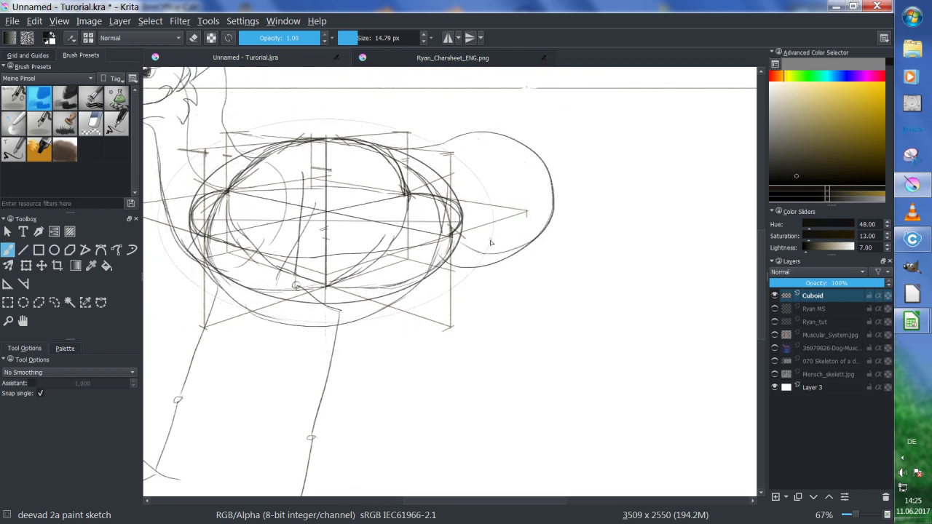
{"action": "mouse_move", "coordinate": [524, 165]}
{"action": "left_mouse_down"}
{"action": "mouse_move", "coordinate": [477, 279]}
{"action": "mouse_move", "coordinate": [518, 339]}
{"action": "left_mouse_up"}
{"action": "mouse_move", "coordinate": [527, 371]}
{"action": "left_mouse_down"}
{"action": "mouse_move", "coordinate": [523, 247]}
{"action": "mouse_move", "coordinate": [496, 369]}
{"action": "left_mouse_up"}
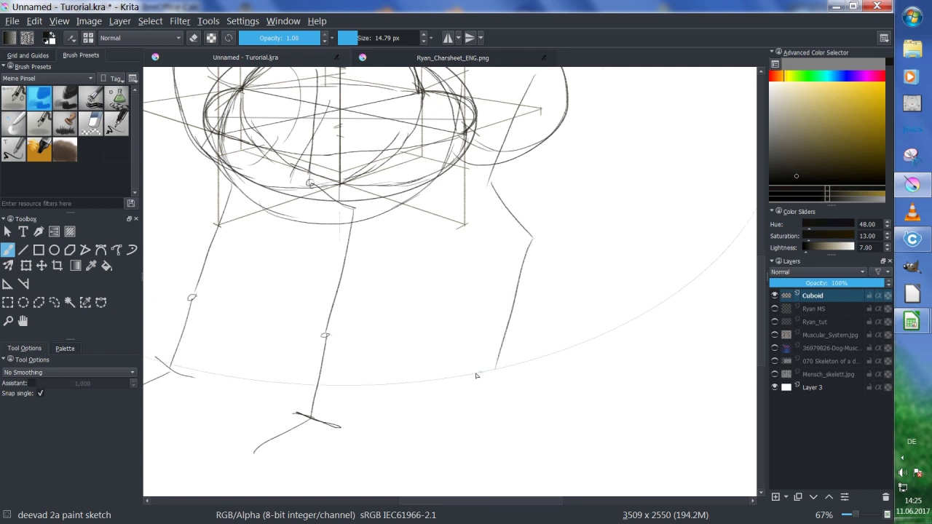
{"action": "scroll", "coordinate": [510, 192], "scroll_direction": "up", "scroll_amount": 3}
{"action": "left_click_drag", "start_coordinate": [501, 148], "coordinate": [707, 115]}
Draw a hooked wing rising from the back and sweeping over the body.
{"action": "scroll", "coordinate": [541, 236], "scroll_direction": "down", "scroll_amount": 2}
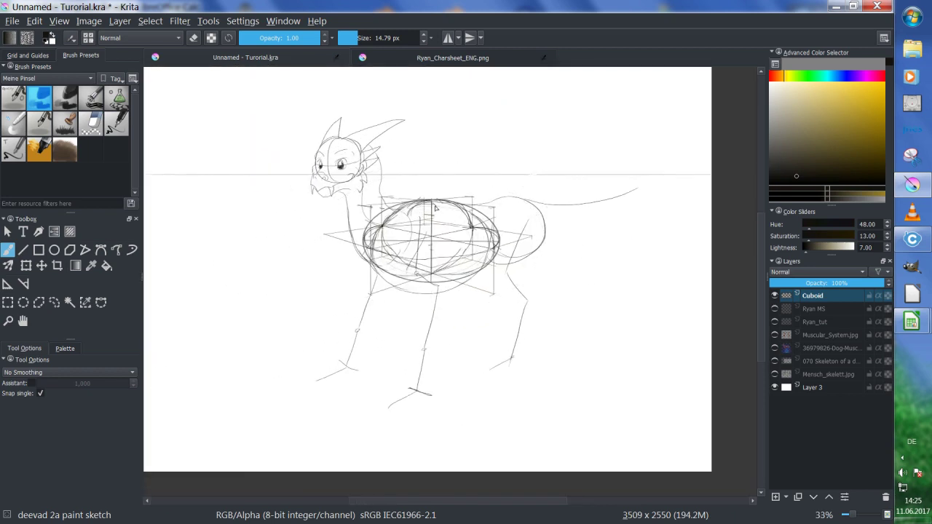
{"action": "left_click_drag", "start_coordinate": [425, 176], "coordinate": [429, 166]}
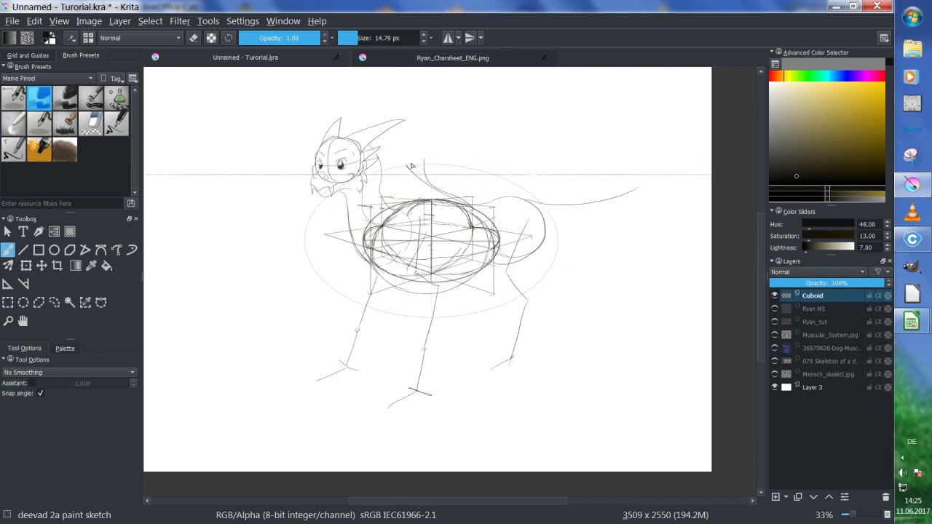
{"action": "mouse_move", "coordinate": [407, 169]}
{"action": "left_mouse_down"}
{"action": "mouse_move", "coordinate": [458, 163]}
{"action": "mouse_move", "coordinate": [659, 221]}
{"action": "left_mouse_up"}
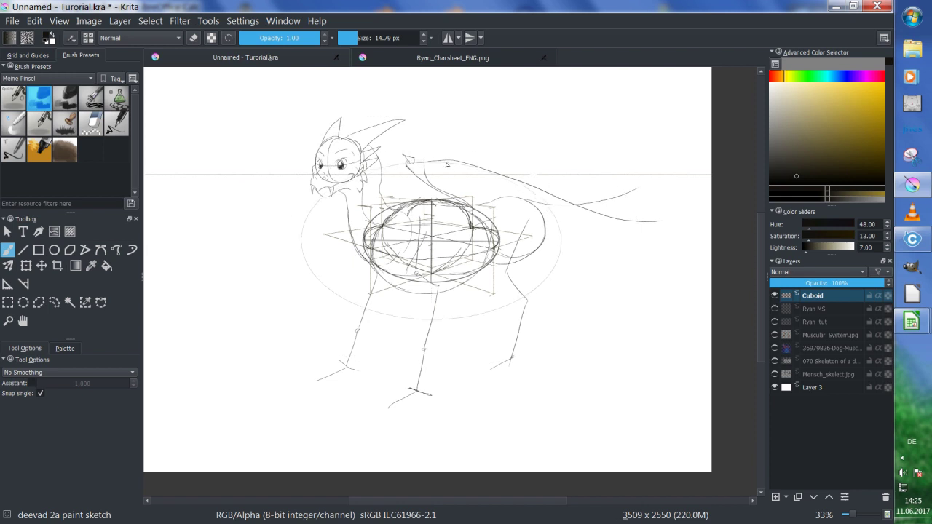
{"action": "mouse_move", "coordinate": [413, 161]}
{"action": "left_mouse_down"}
{"action": "mouse_move", "coordinate": [493, 155]}
{"action": "mouse_move", "coordinate": [629, 183]}
{"action": "mouse_move", "coordinate": [617, 186]}
{"action": "mouse_move", "coordinate": [659, 232]}
{"action": "left_mouse_up"}
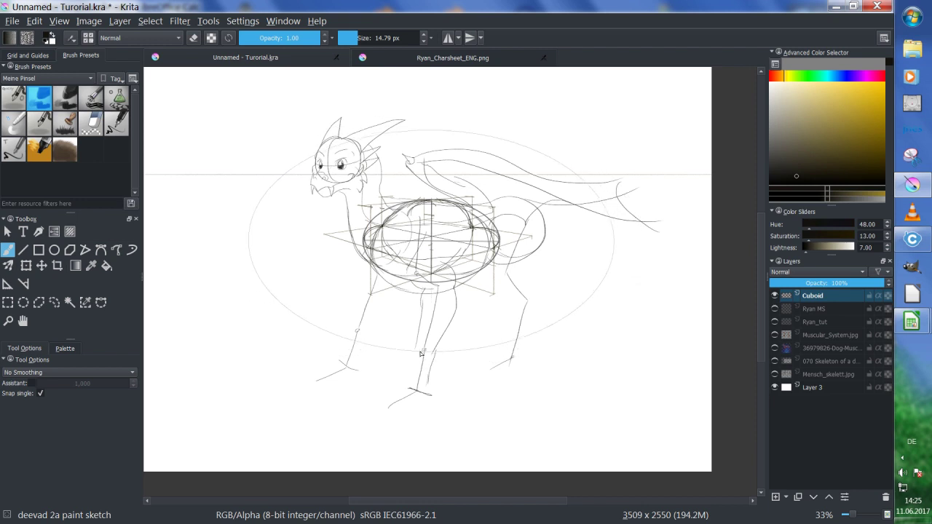
Add front-foot claws, redraw the rear leg with claws, and curl the tail tip.
{"action": "mouse_move", "coordinate": [399, 389]}
{"action": "left_mouse_down"}
{"action": "mouse_move", "coordinate": [395, 397]}
{"action": "mouse_move", "coordinate": [387, 413]}
{"action": "mouse_move", "coordinate": [392, 401]}
{"action": "mouse_move", "coordinate": [391, 410]}
{"action": "mouse_move", "coordinate": [405, 406]}
{"action": "mouse_move", "coordinate": [388, 389]}
{"action": "mouse_move", "coordinate": [382, 412]}
{"action": "left_mouse_up"}
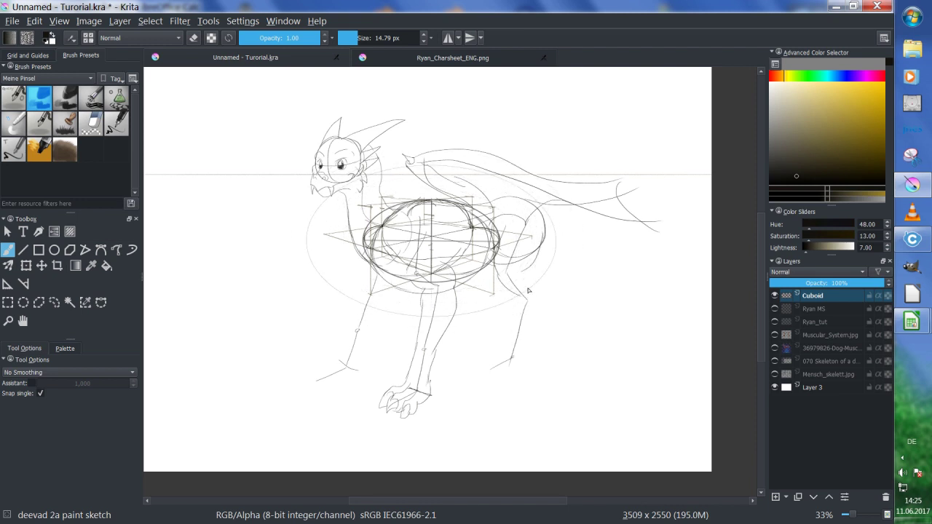
{"action": "mouse_move", "coordinate": [531, 272]}
{"action": "left_mouse_down"}
{"action": "mouse_move", "coordinate": [539, 306]}
{"action": "mouse_move", "coordinate": [521, 362]}
{"action": "left_mouse_up"}
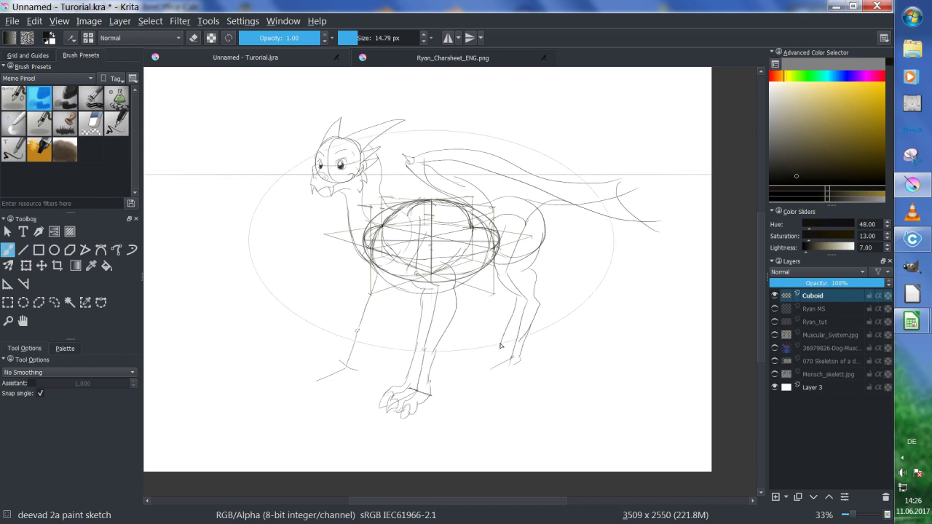
{"action": "mouse_move", "coordinate": [498, 366]}
{"action": "left_mouse_down"}
{"action": "mouse_move", "coordinate": [504, 374]}
{"action": "mouse_move", "coordinate": [488, 364]}
{"action": "left_mouse_up"}
{"action": "left_click_drag", "start_coordinate": [620, 195], "coordinate": [619, 200]}
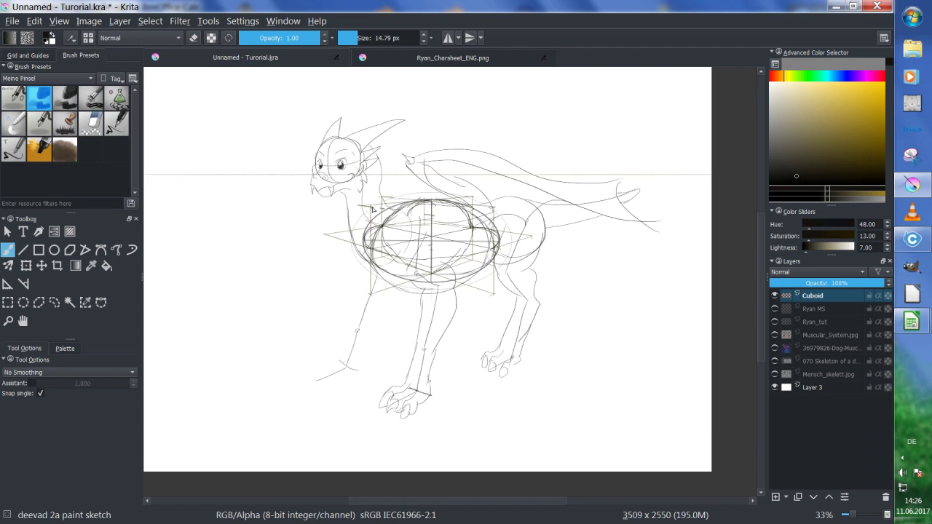
{"action": "mouse_move", "coordinate": [915, 321]}
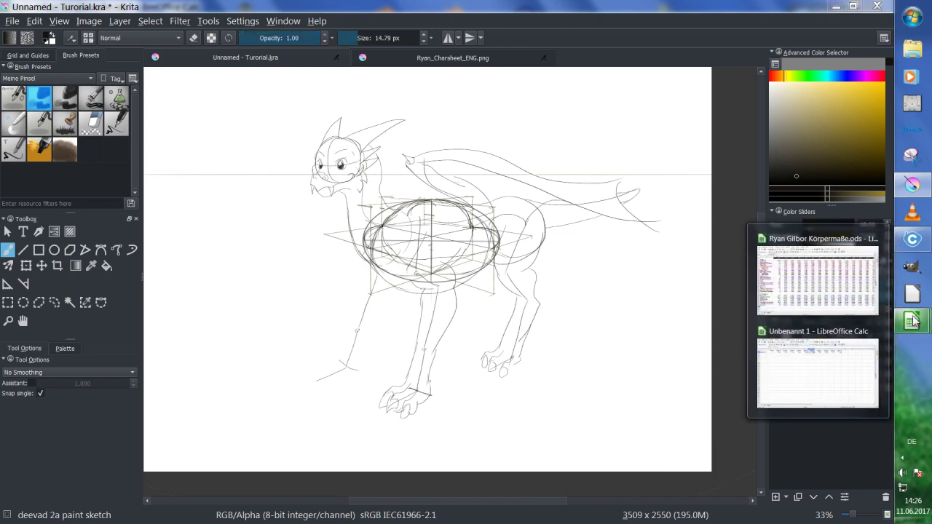
{"action": "left_click", "coordinate": [846, 283]}
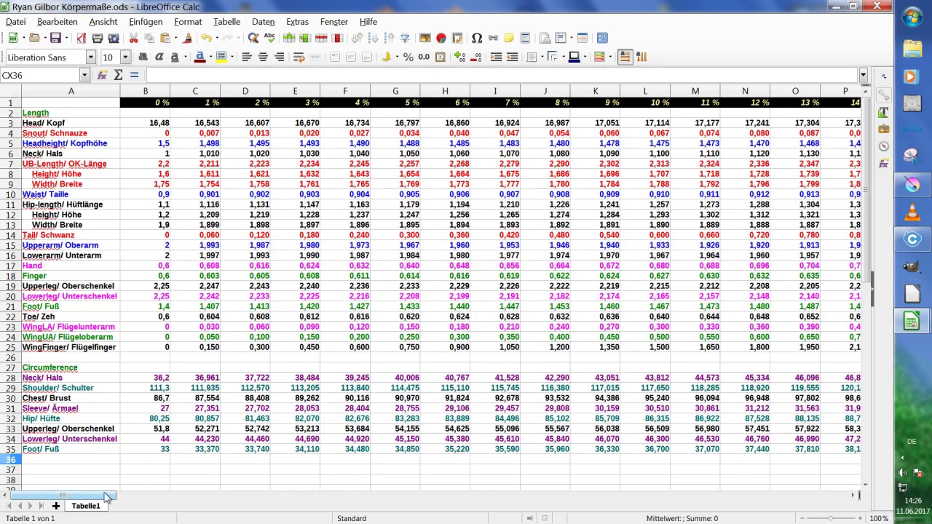
{"action": "left_click_drag", "start_coordinate": [109, 497], "coordinate": [459, 501]}
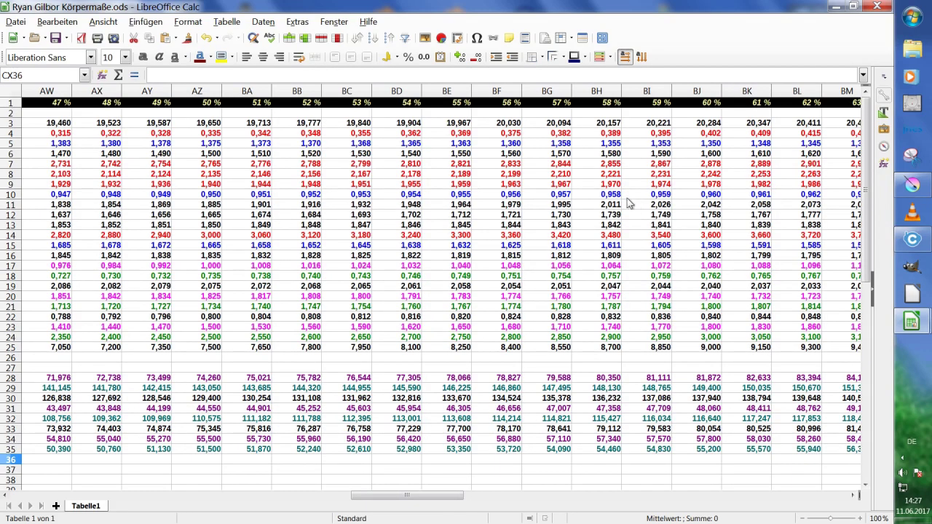
{"action": "left_click", "coordinate": [834, 6]}
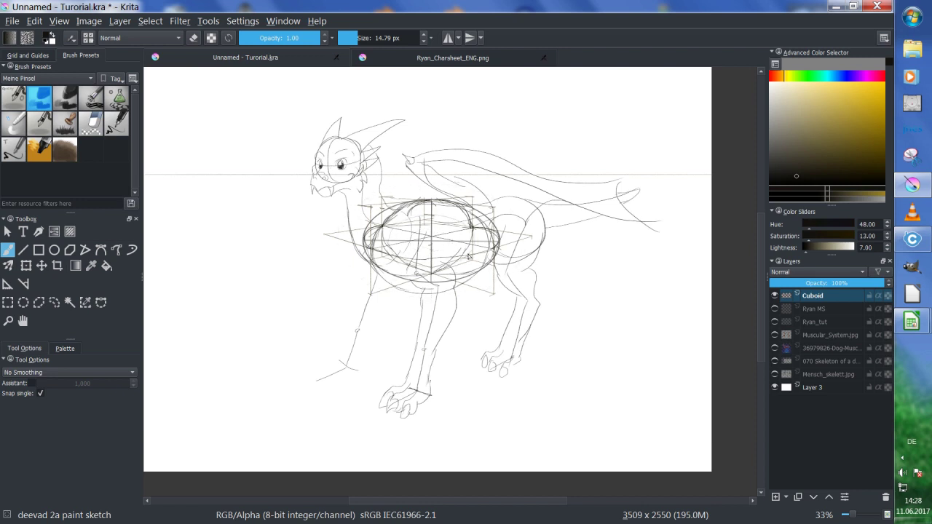
Hide the Cuboid layer and show the Mensch_skelett human skeleton reference.
{"action": "left_click_drag", "start_coordinate": [481, 273], "coordinate": [767, 433]}
{"action": "left_click", "coordinate": [774, 295]}
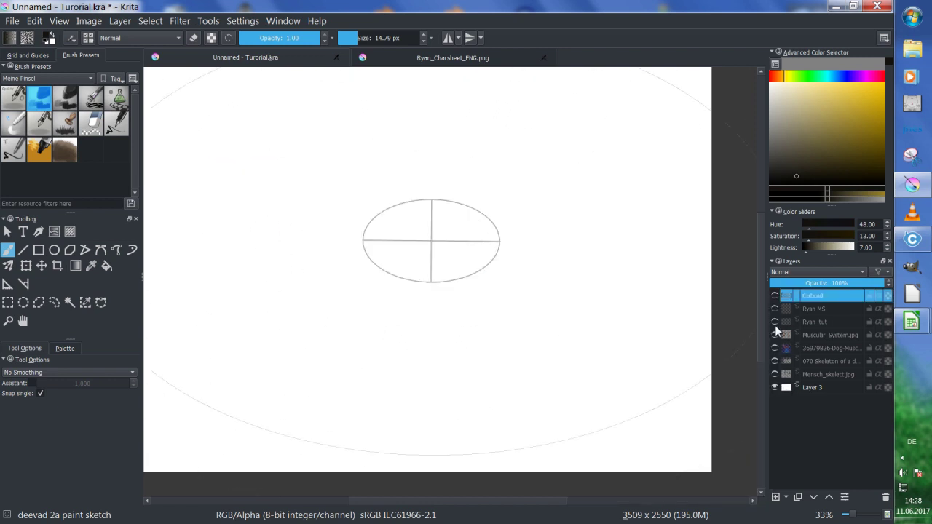
{"action": "left_click", "coordinate": [775, 372]}
{"action": "scroll", "coordinate": [225, 142], "scroll_direction": "up", "scroll_amount": 4}
{"action": "left_click_drag", "start_coordinate": [225, 139], "coordinate": [440, 395]}
{"action": "left_click_drag", "start_coordinate": [366, 246], "coordinate": [441, 322]}
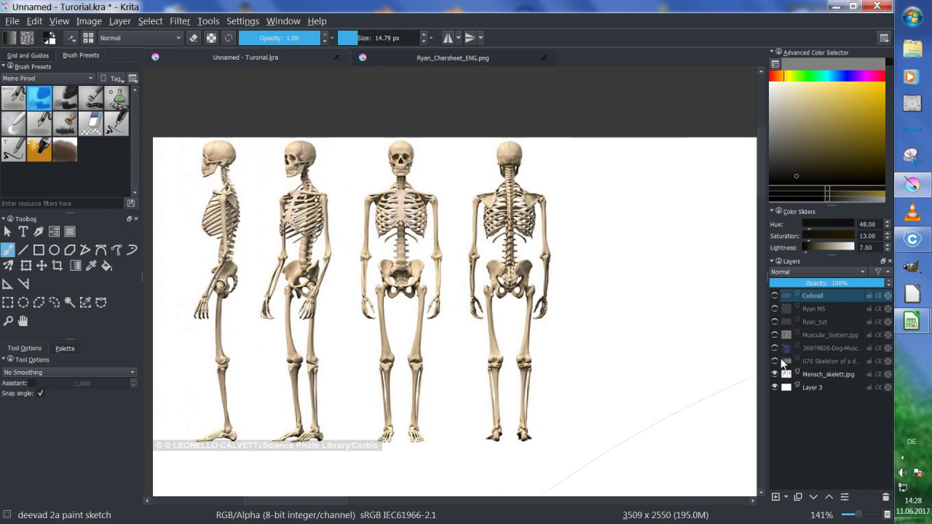
Show the dog skeleton layer, briefly preview both muscle references, then hide them.
{"action": "left_click", "coordinate": [776, 361]}
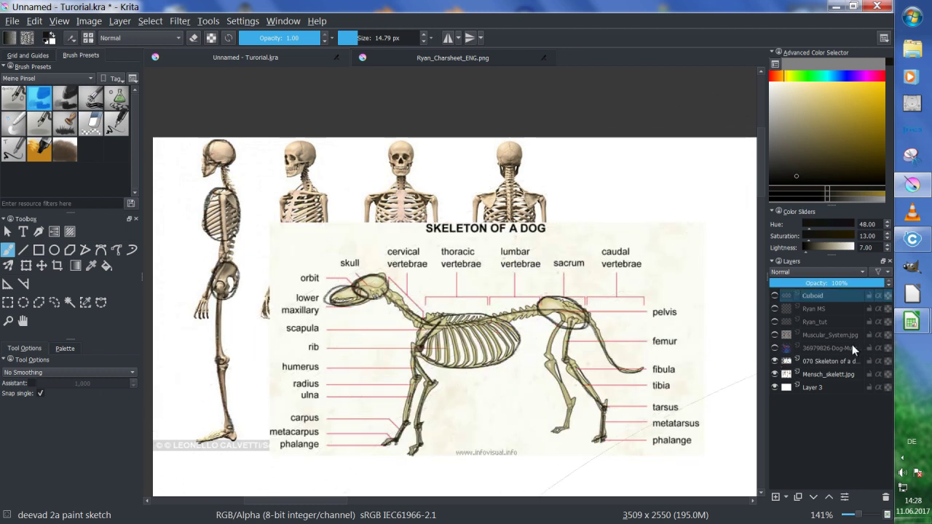
{"action": "left_click", "coordinate": [776, 348]}
{"action": "scroll", "coordinate": [572, 343], "scroll_direction": "down", "scroll_amount": 2}
{"action": "left_click_drag", "start_coordinate": [585, 380], "coordinate": [475, 276]}
{"action": "left_click", "coordinate": [776, 335]}
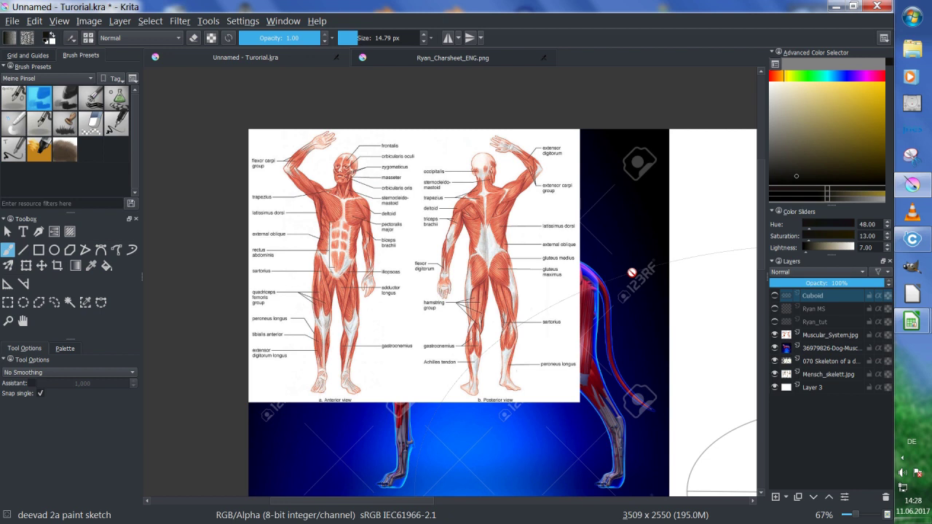
{"action": "left_click", "coordinate": [775, 335]}
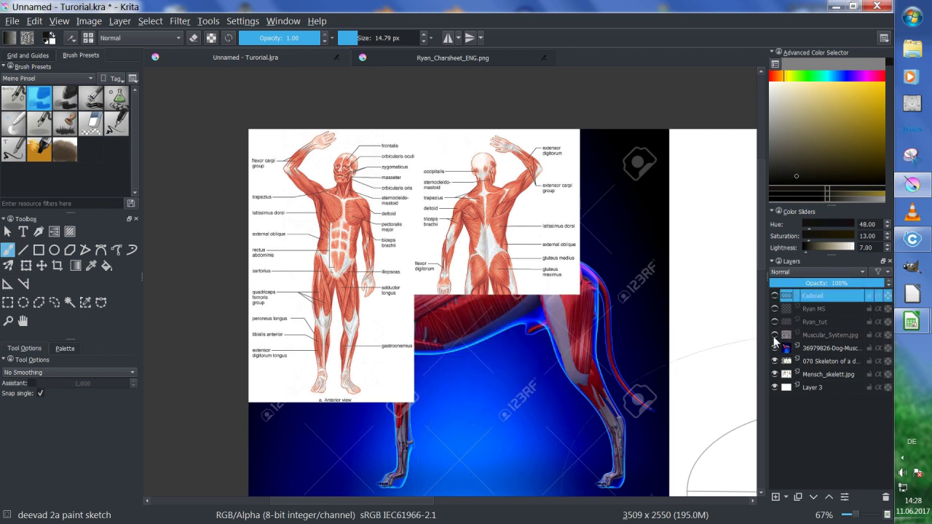
{"action": "left_click", "coordinate": [775, 348]}
Show the Ryan_tut dragon sketches and hide the dog and human skeleton layers.
{"action": "left_click", "coordinate": [775, 322]}
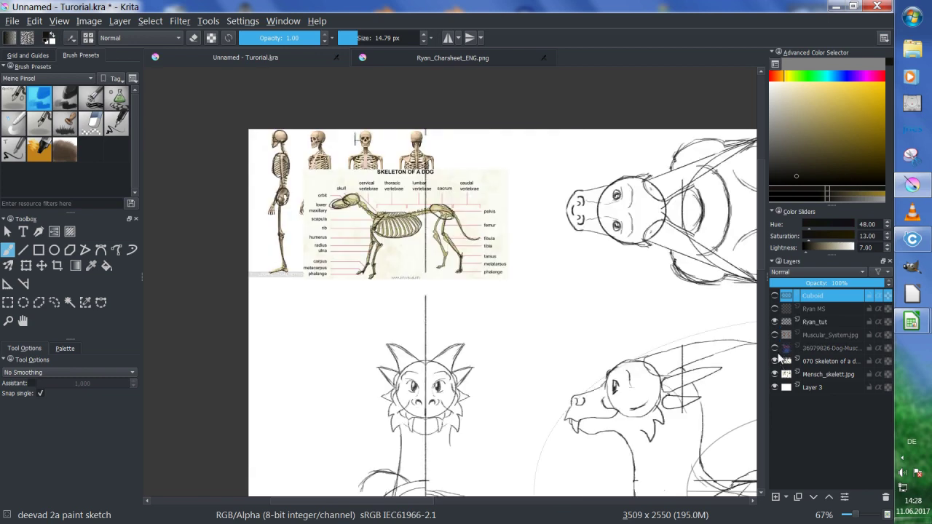
{"action": "left_click", "coordinate": [775, 361]}
{"action": "left_click", "coordinate": [775, 374]}
{"action": "scroll", "coordinate": [412, 255], "scroll_direction": "down", "scroll_amount": 2}
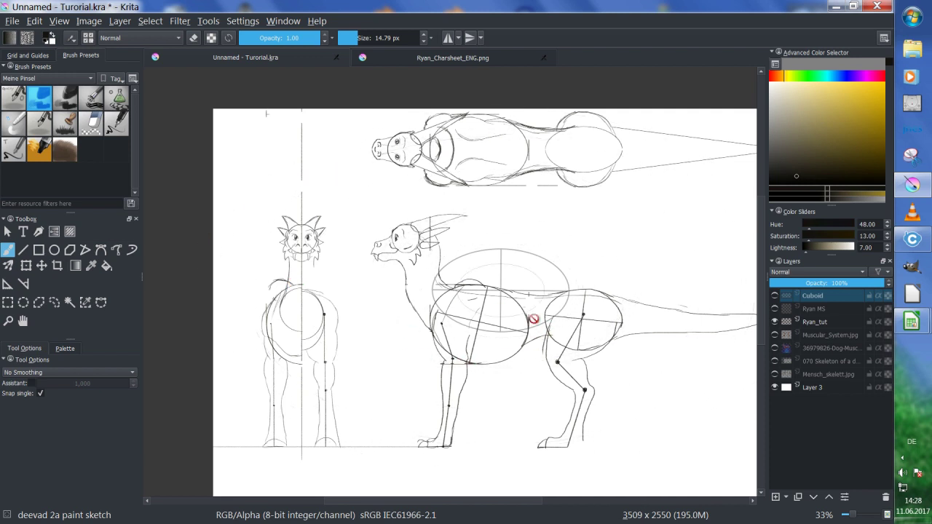
Compare the Ryan MS model sheet against Ryan_tut, leaving both layers hidden.
{"action": "left_click", "coordinate": [775, 321]}
{"action": "left_click", "coordinate": [775, 309]}
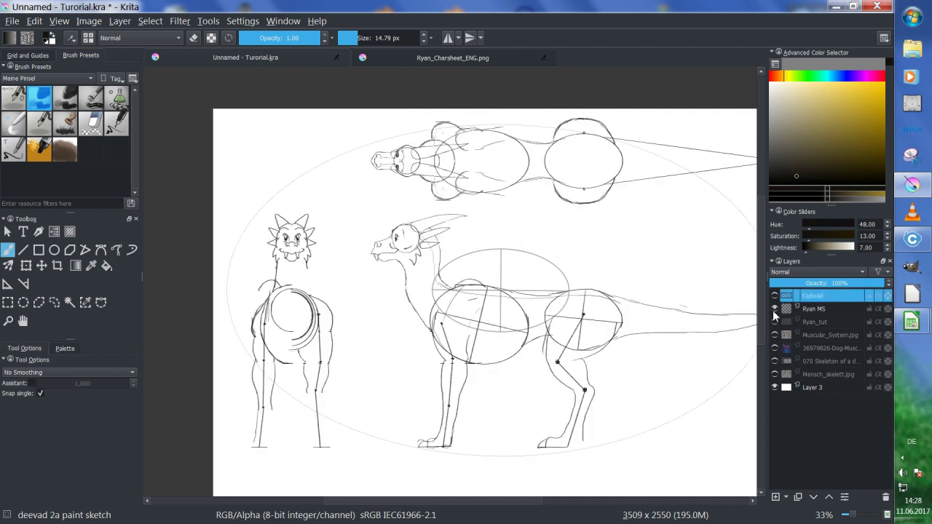
{"action": "left_click", "coordinate": [774, 321]}
{"action": "left_click", "coordinate": [774, 309]}
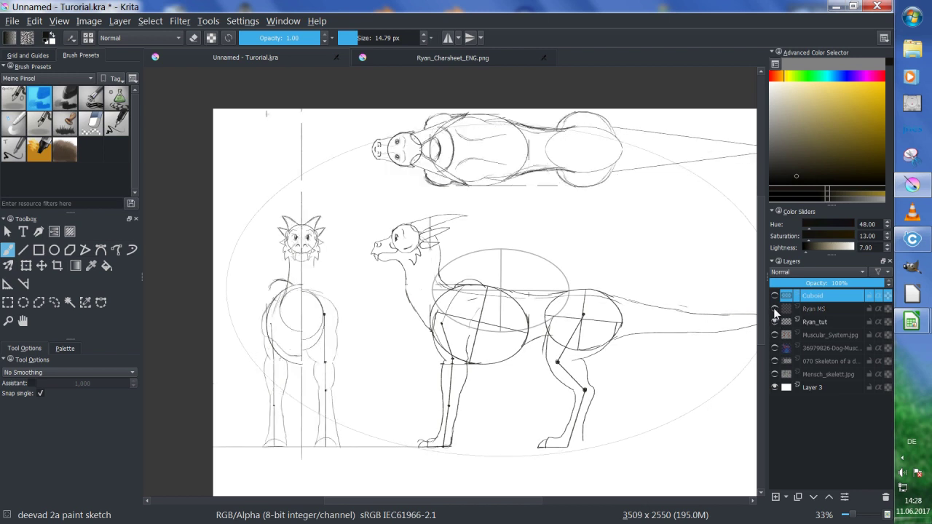
{"action": "left_click", "coordinate": [774, 320]}
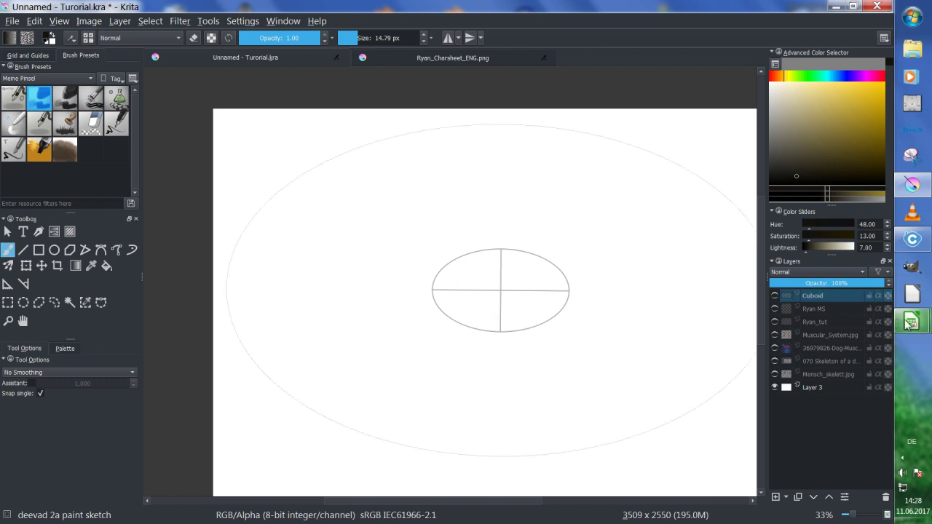
{"action": "mouse_move", "coordinate": [910, 322]}
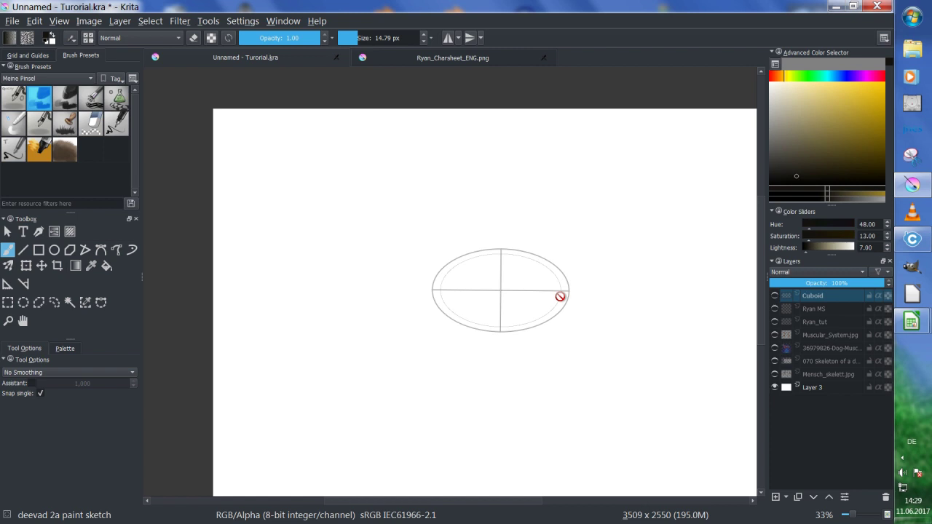
{"action": "left_click", "coordinate": [483, 60]}
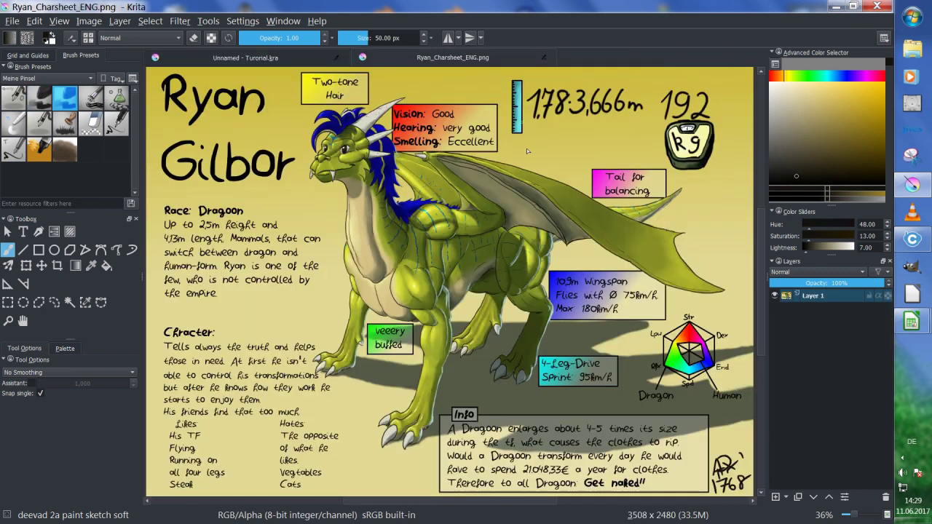